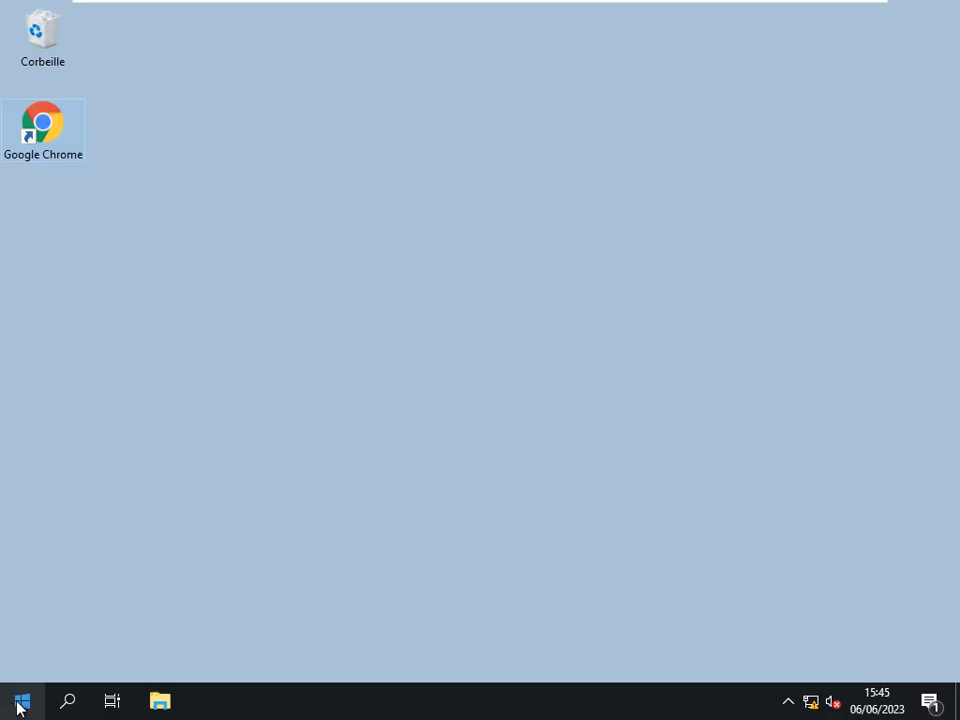
Open the Active Directory Users and Computers console from Server Manager
{"action": "left_click", "coordinate": [22, 706]}
{"action": "left_click", "coordinate": [356, 190]}
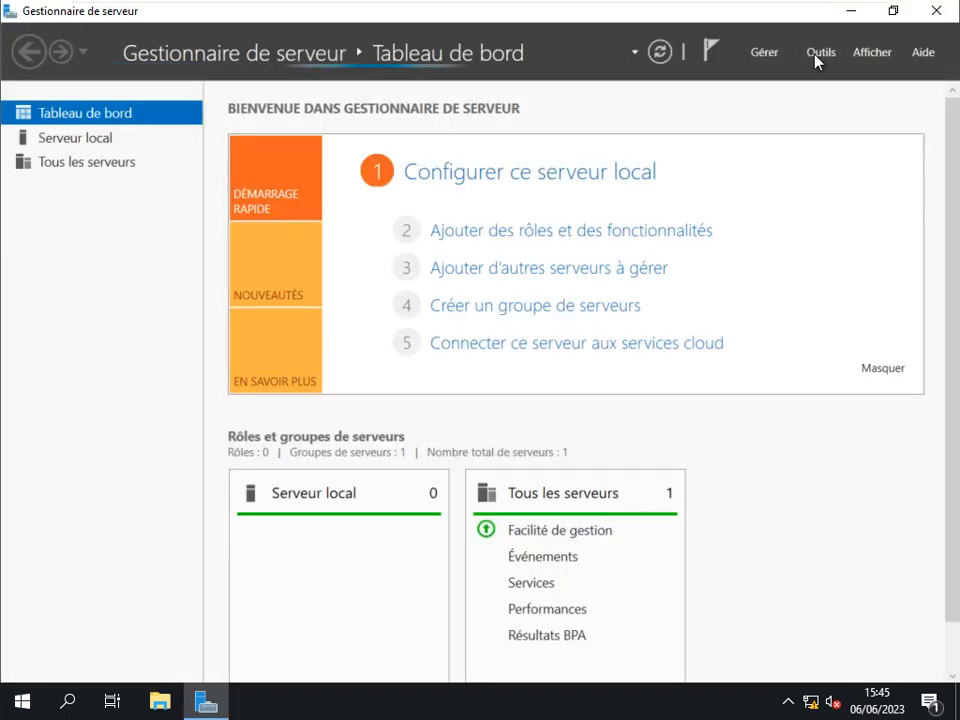
{"action": "left_click", "coordinate": [817, 55]}
{"action": "scroll", "coordinate": [700, 400], "scroll_direction": "down", "scroll_amount": 2}
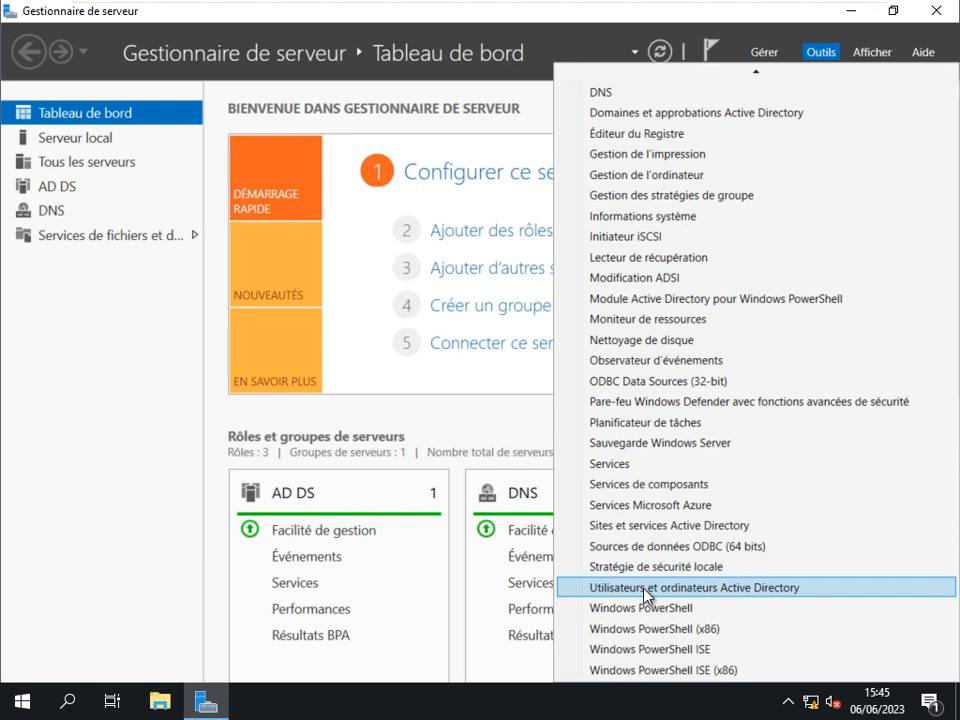
{"action": "left_click", "coordinate": [647, 533]}
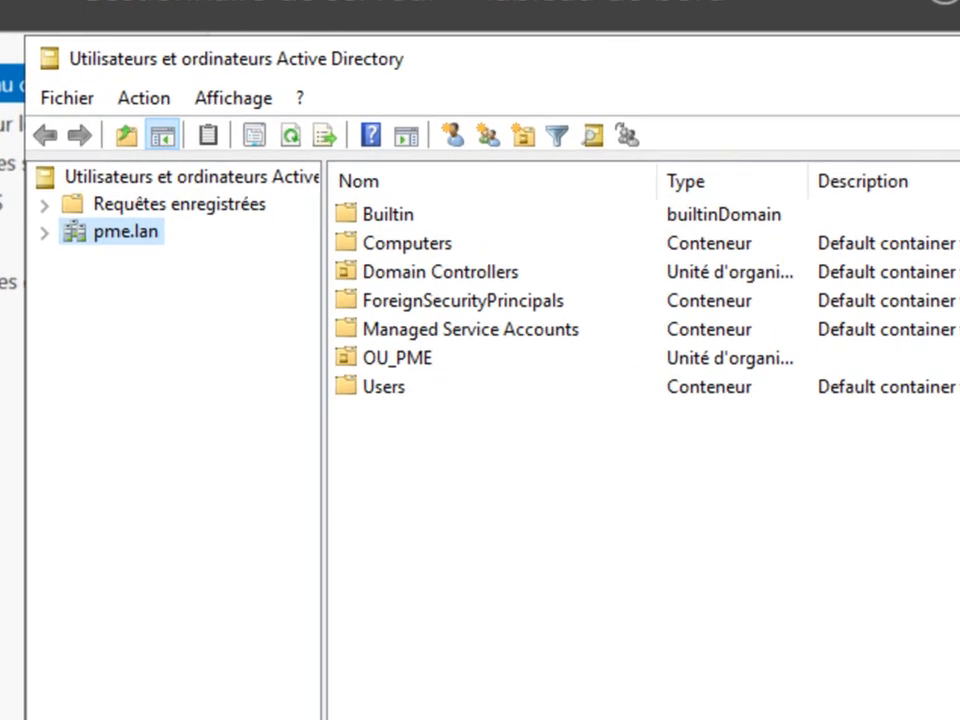
Expand the pme.lan domain and OU_PME, and examine the contents of OU_Comptabilité
{"action": "left_click", "coordinate": [44, 232]}
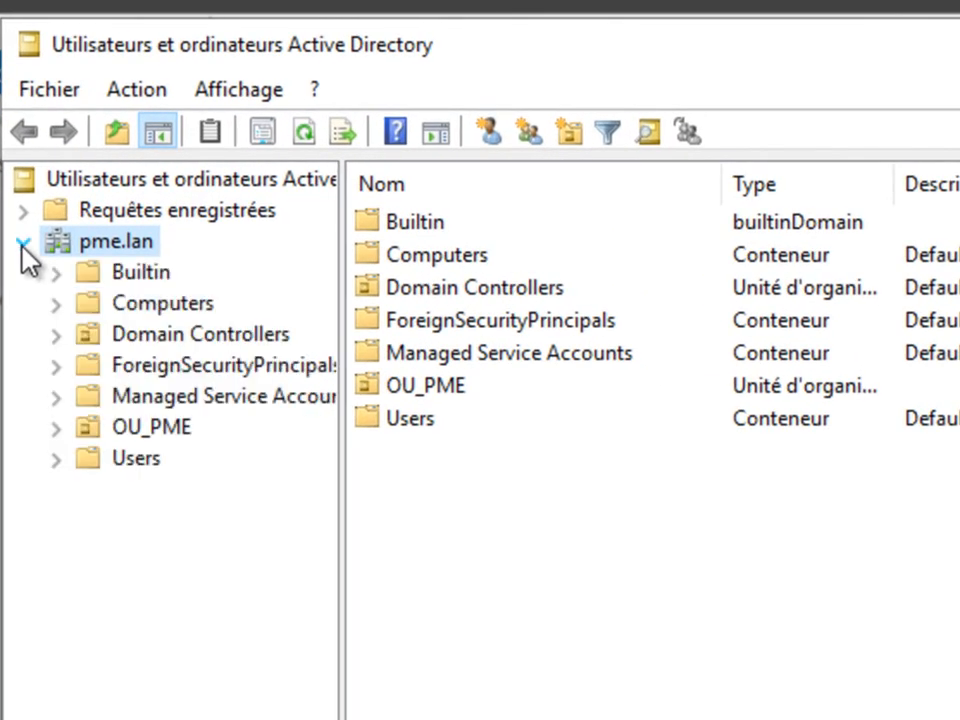
{"action": "left_click", "coordinate": [56, 428]}
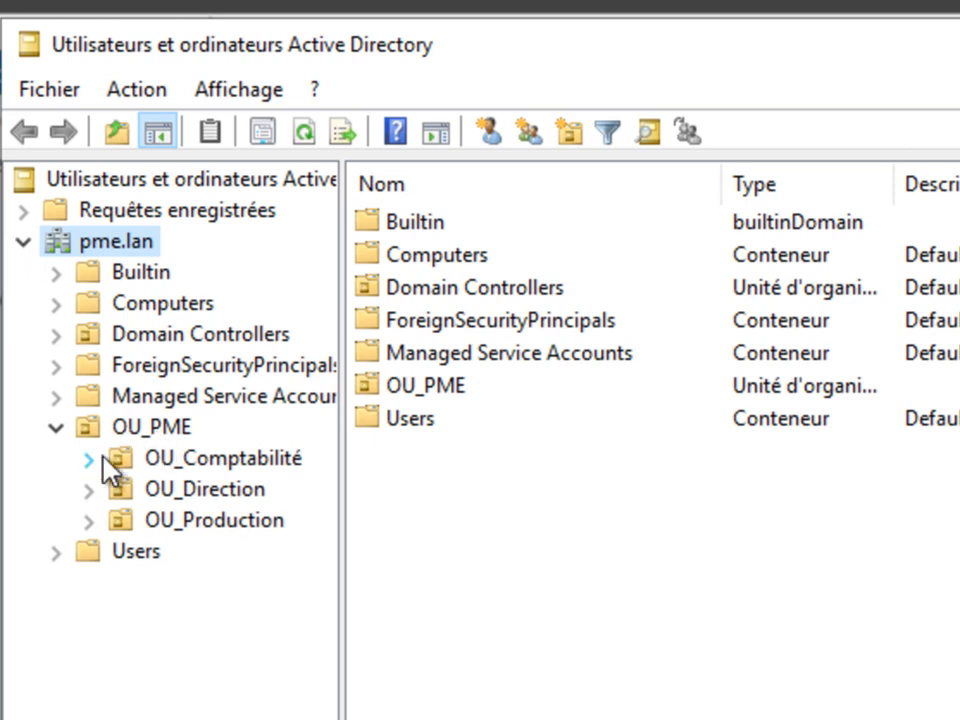
{"action": "left_click", "coordinate": [144, 457]}
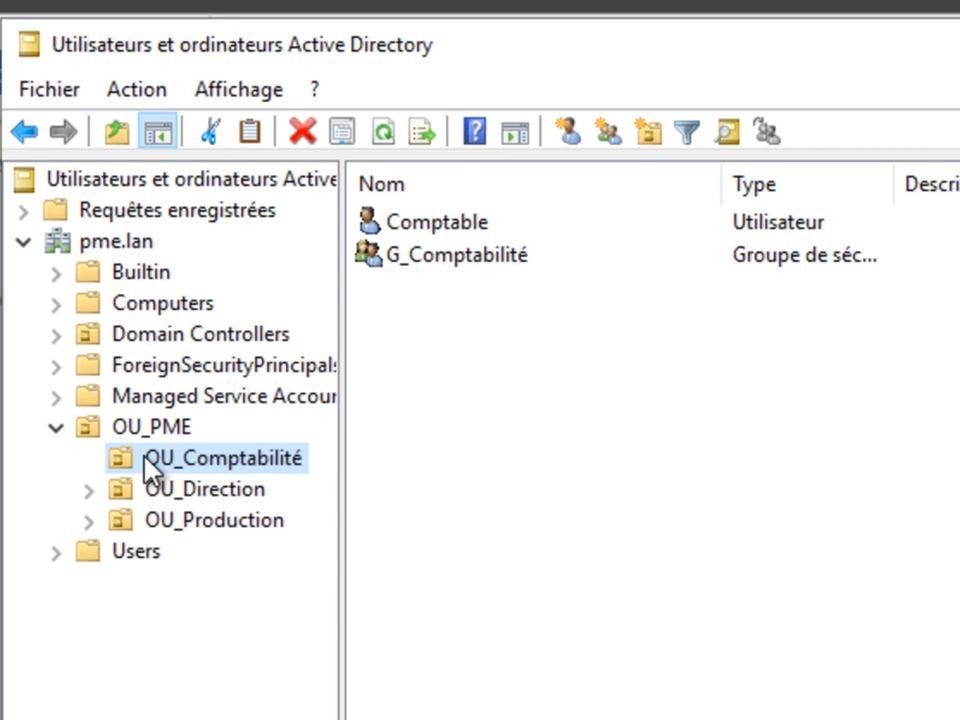
Move the PC-COMPTABLE computer from the Computers container into OU_Comptabilité and display that unit's contents
{"action": "left_click", "coordinate": [176, 308]}
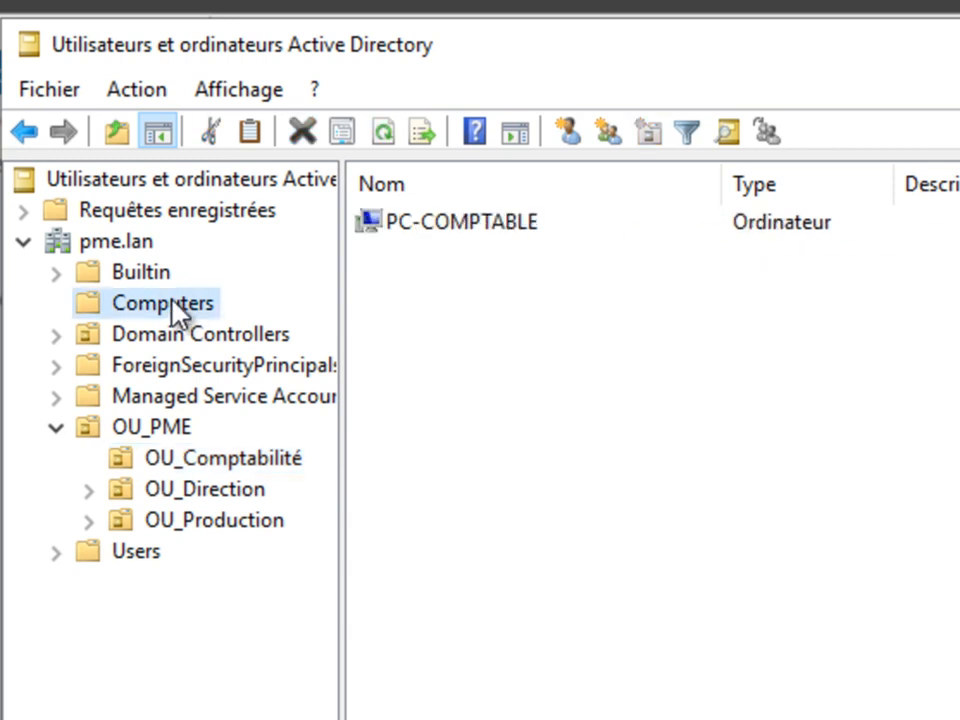
{"action": "left_click", "coordinate": [440, 227]}
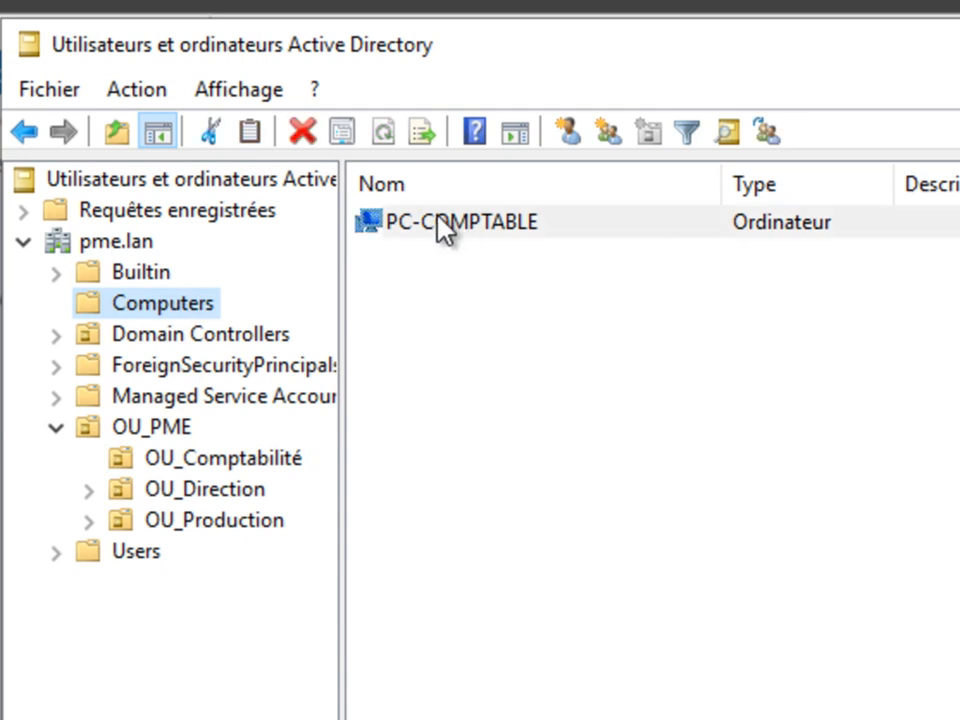
{"action": "left_click_drag", "start_coordinate": [440, 227], "coordinate": [237, 455]}
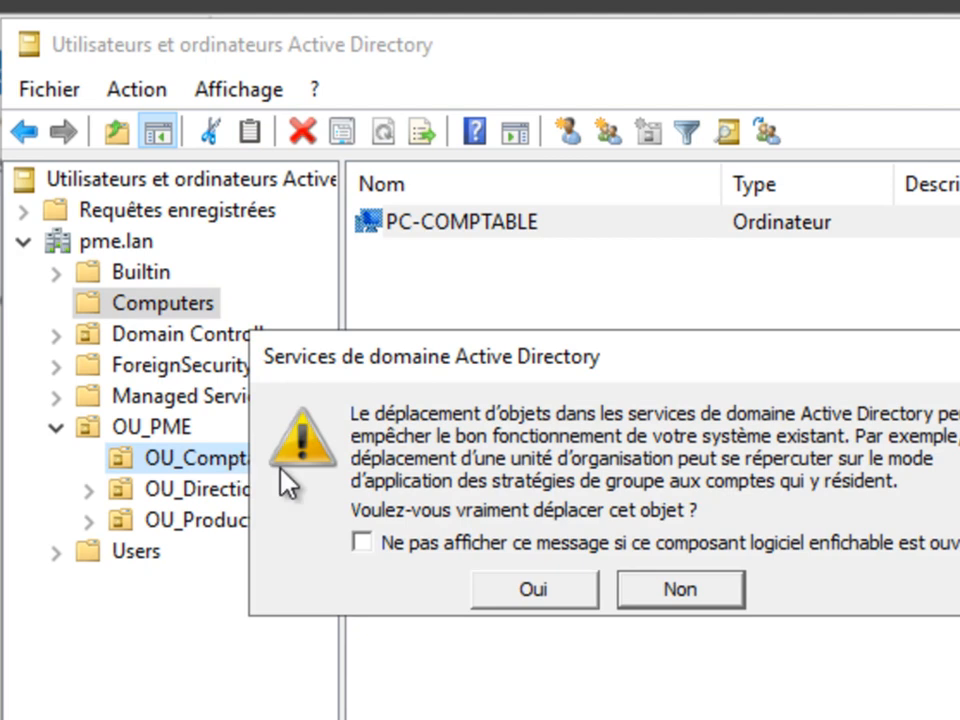
{"action": "left_click", "coordinate": [495, 581]}
{"action": "left_click", "coordinate": [178, 465]}
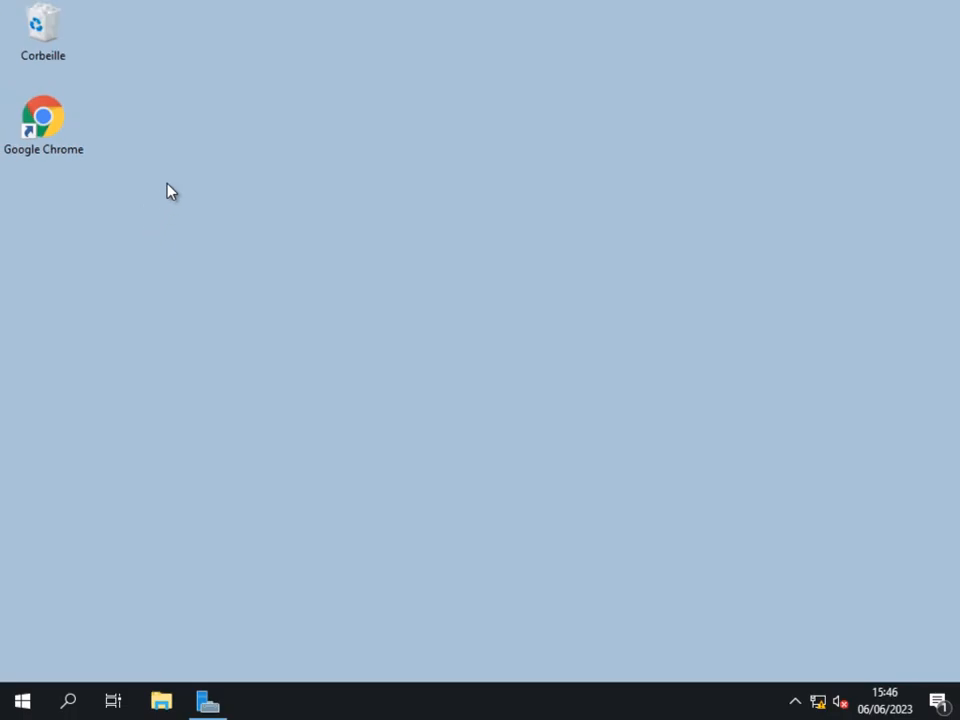
Search Google in Chrome for "agent inventaire glpi 10" and open the GLPI Project article on native inventory
{"action": "double_click", "coordinate": [43, 140]}
{"action": "type", "text": "agent"}
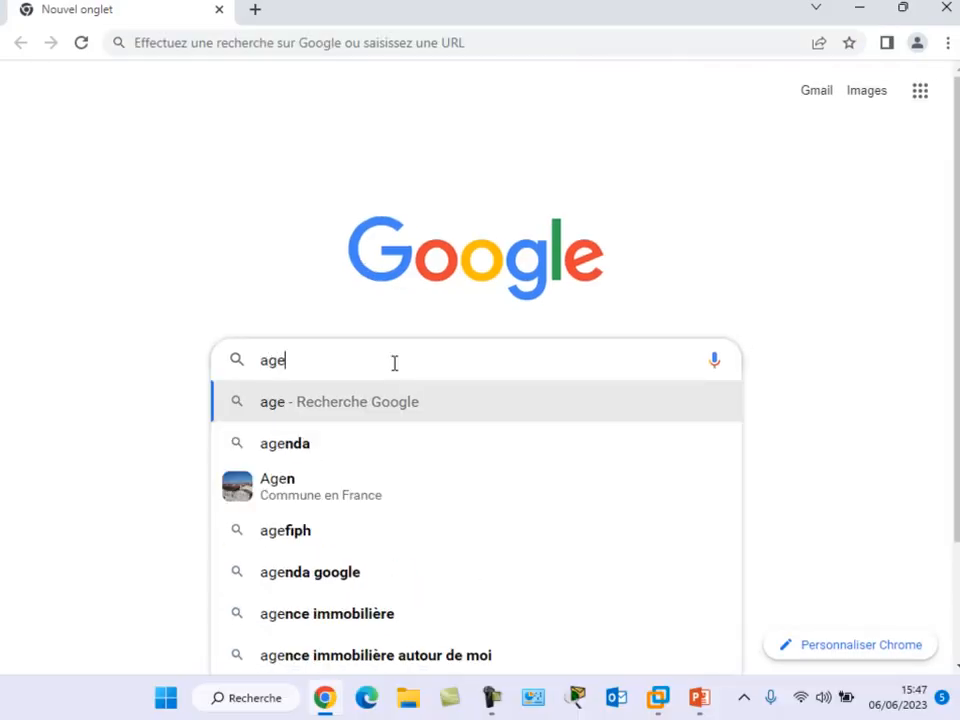
{"action": "type", "text": " inventaire glpi 10"}
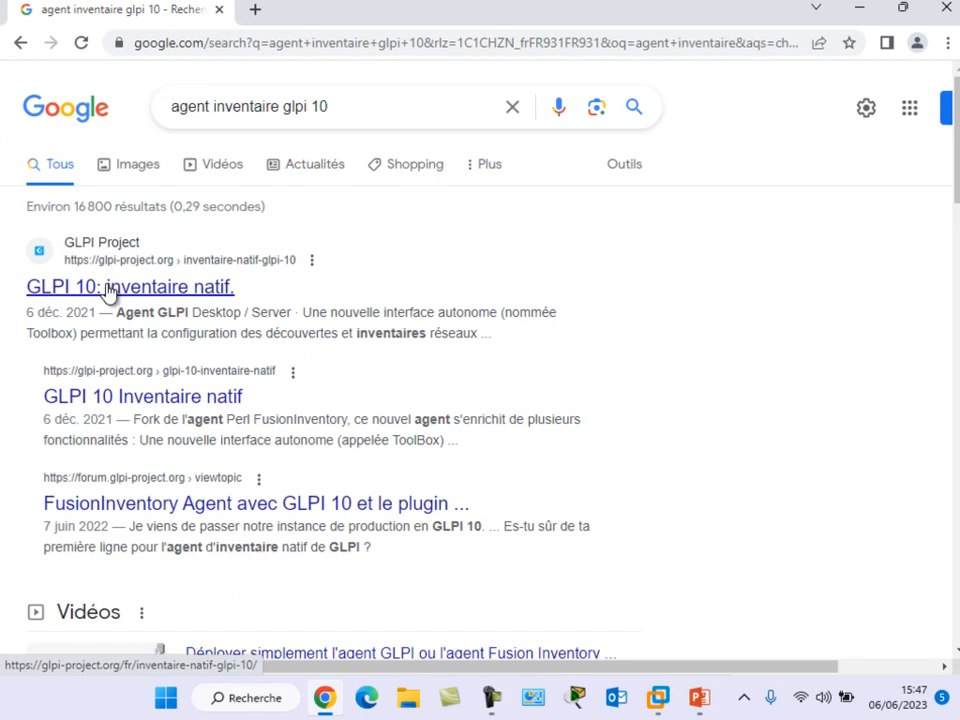
{"action": "left_click", "coordinate": [108, 289]}
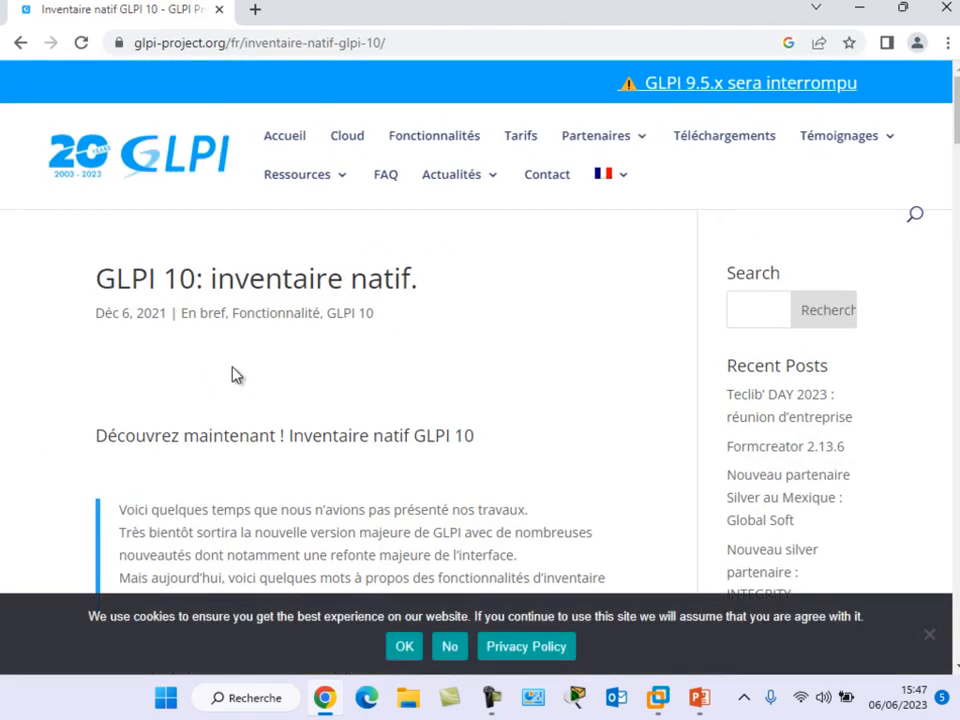
Decline the cookies, follow the article's link to the GitHub glpi-agent releases, and download the 64-bit Windows installer GLPI-Agent-1.4-x64.msi
{"action": "left_click", "coordinate": [446, 650]}
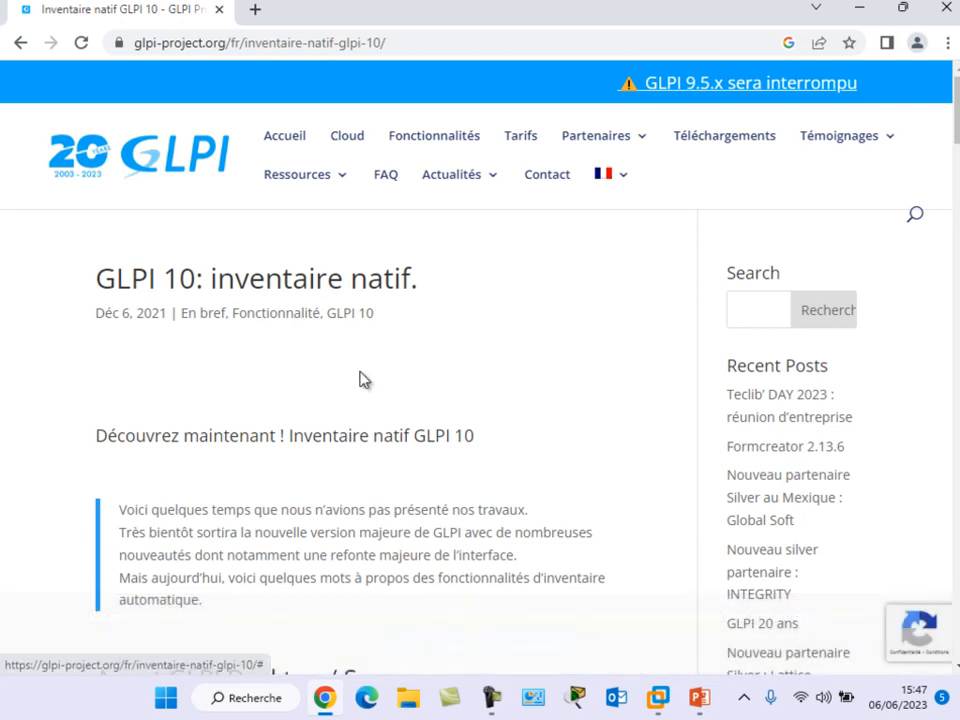
{"action": "scroll", "coordinate": [362, 378], "scroll_direction": "down", "scroll_amount": 2}
{"action": "scroll", "coordinate": [361, 375], "scroll_direction": "down", "scroll_amount": 6}
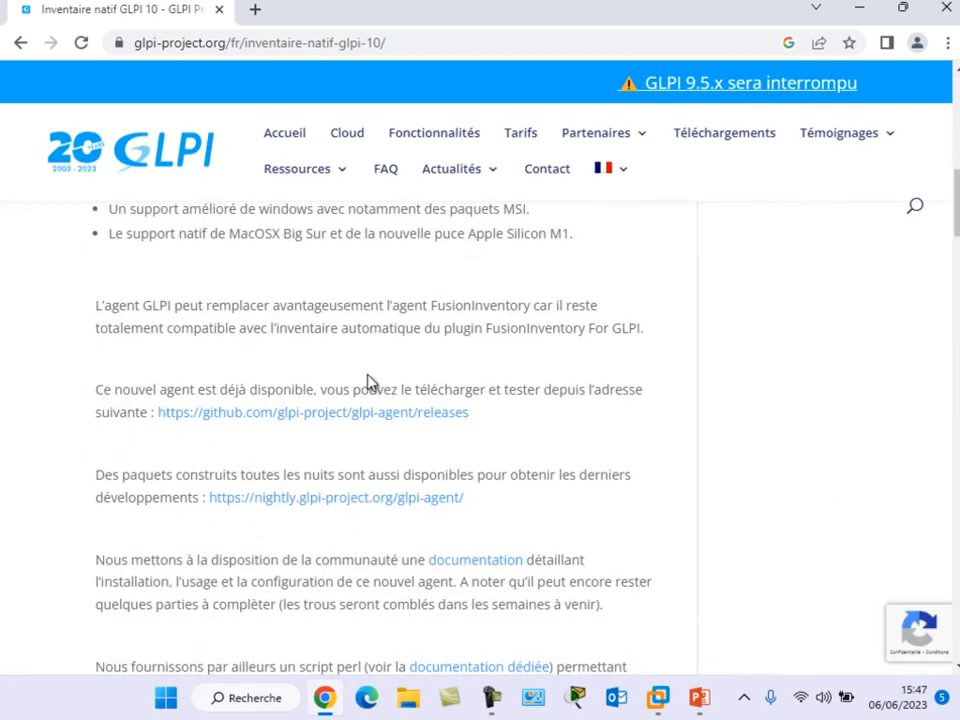
{"action": "left_click", "coordinate": [247, 416]}
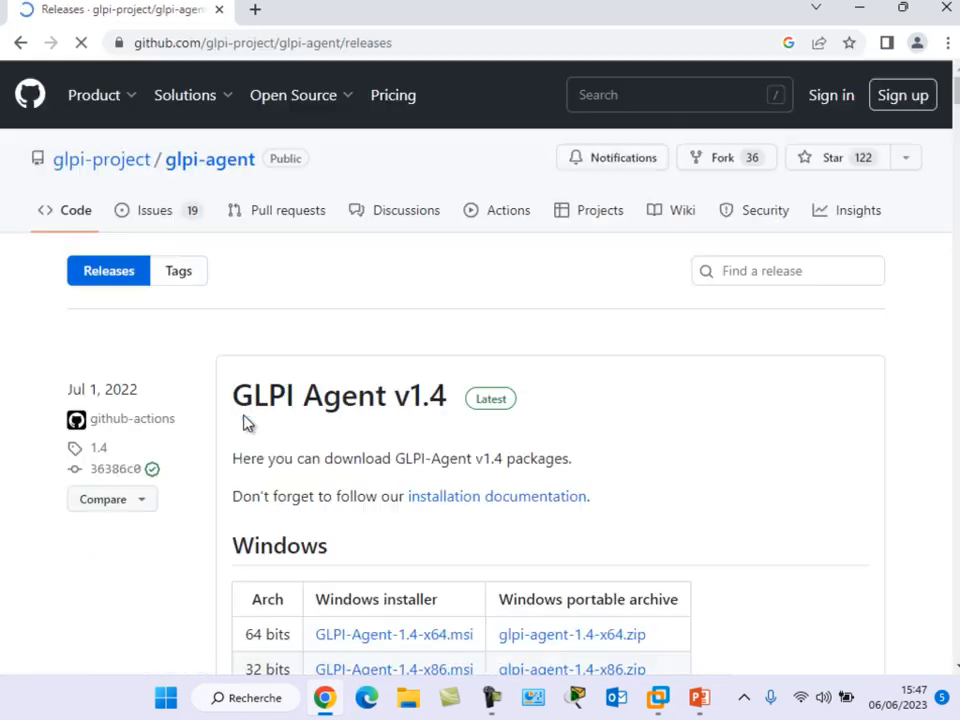
{"action": "scroll", "coordinate": [675, 428], "scroll_direction": "down", "scroll_amount": 1}
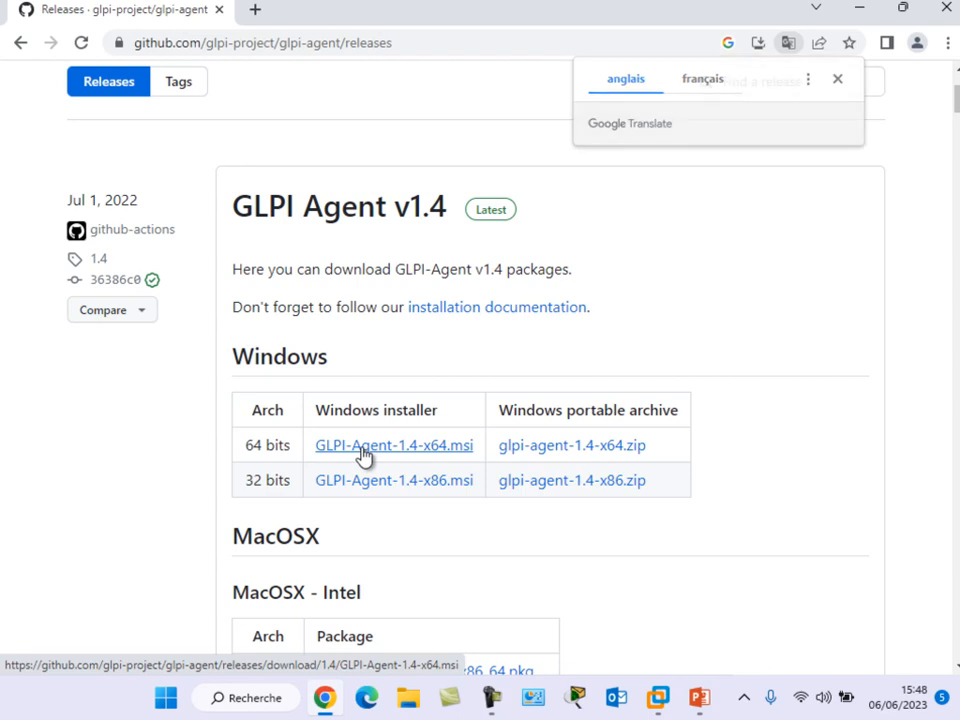
{"action": "left_click", "coordinate": [363, 447]}
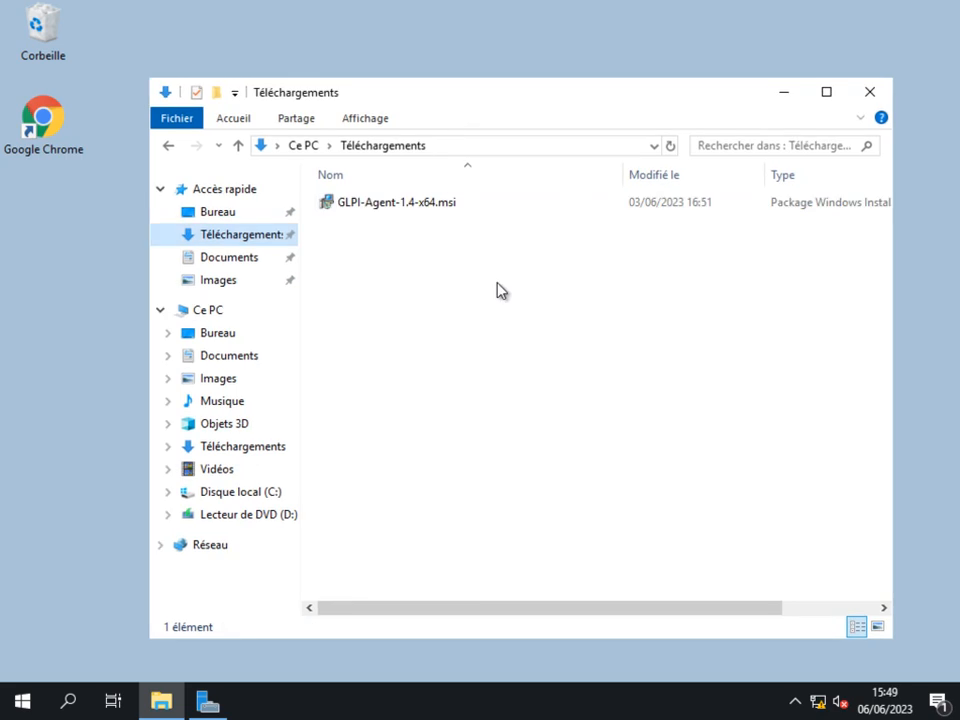
Create a folder named AgentGLPI at the root of the local disk C:
{"action": "left_click", "coordinate": [265, 495]}
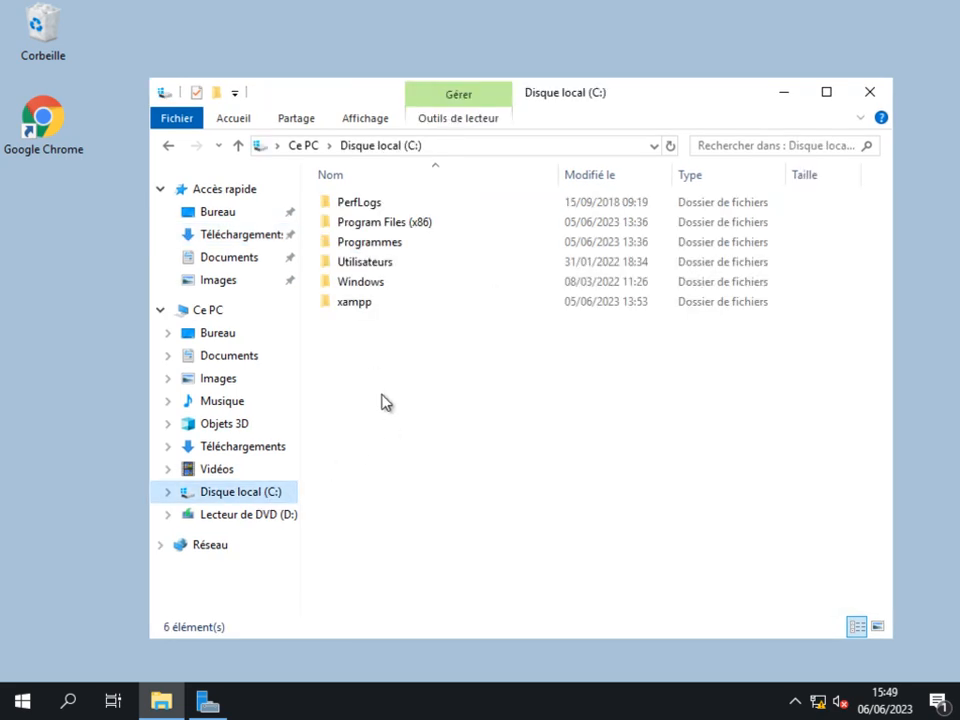
{"action": "right_click", "coordinate": [386, 396]}
{"action": "mouse_move", "coordinate": [487, 597]}
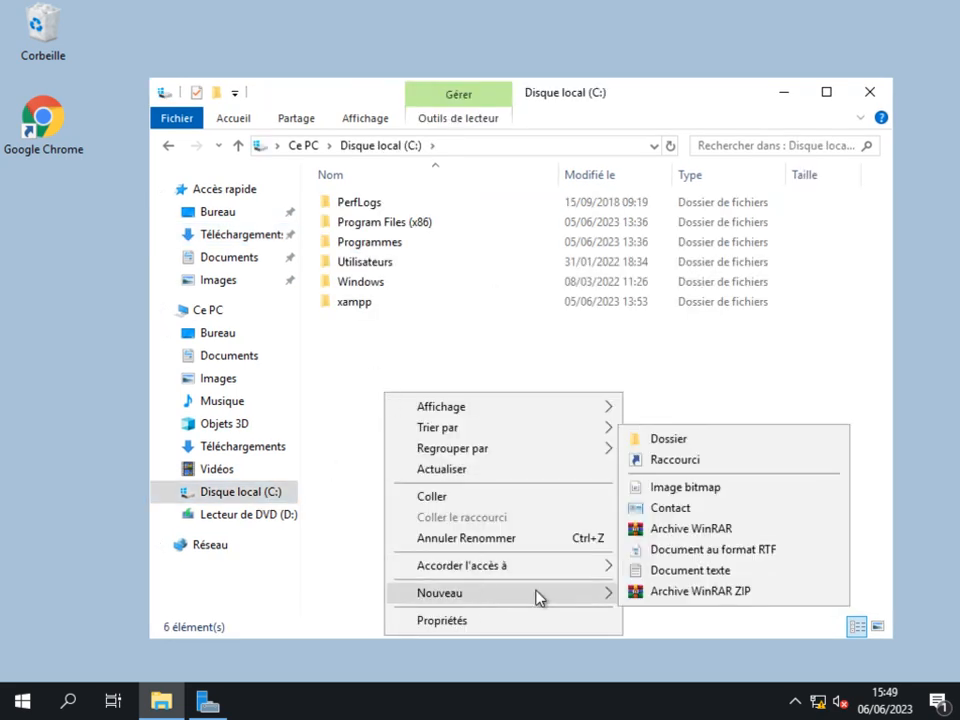
{"action": "left_click", "coordinate": [664, 439]}
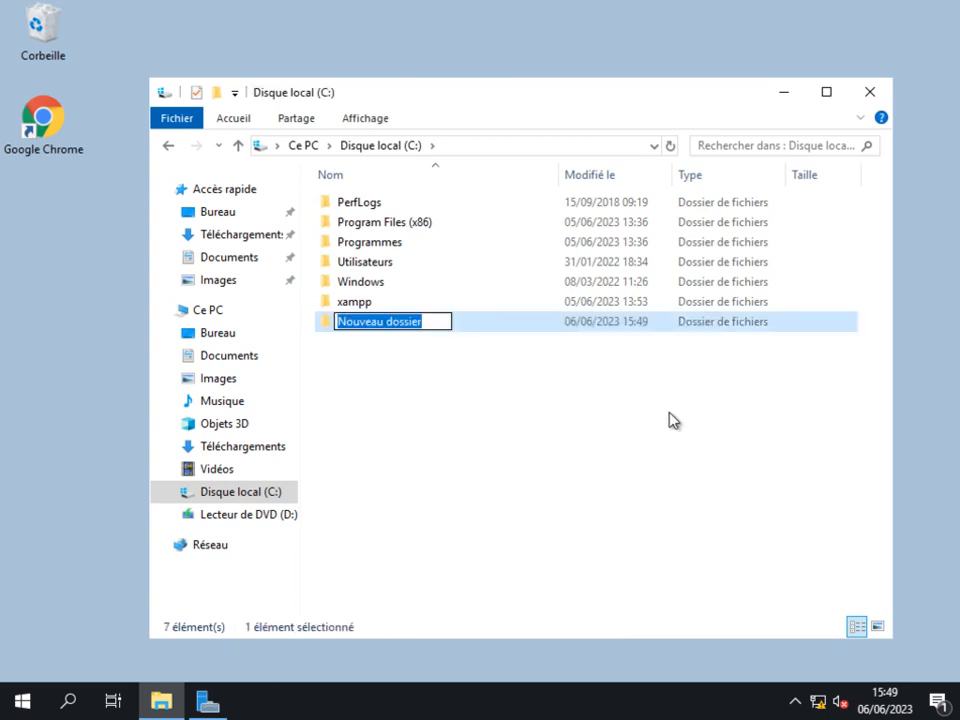
{"action": "type", "text": "Agent"}
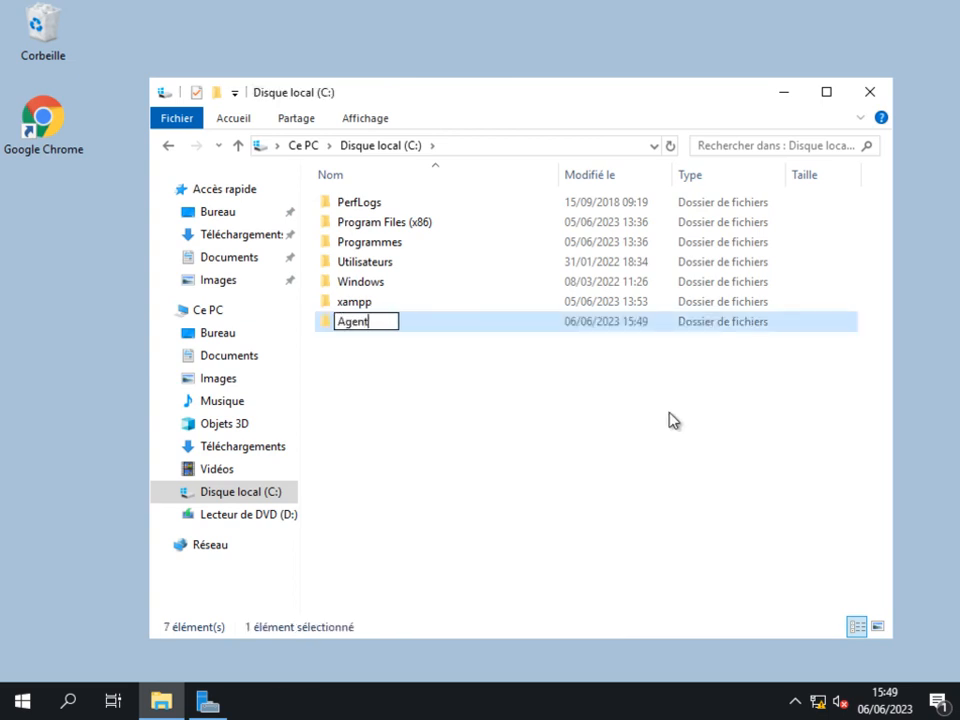
{"action": "type", "text": "GLPI"}
{"action": "left_click", "coordinate": [326, 334]}
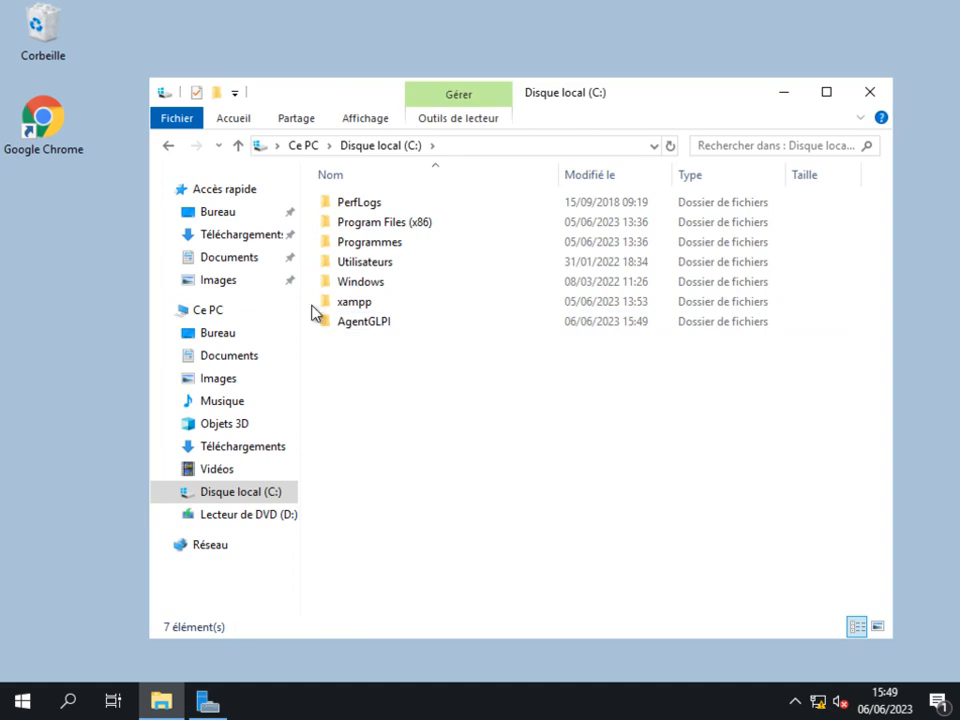
Move GLPI-Agent-1.4-x64.msi from the Downloads folder into C:\AgentGLPI
{"action": "left_click", "coordinate": [243, 234]}
{"action": "right_click", "coordinate": [361, 207]}
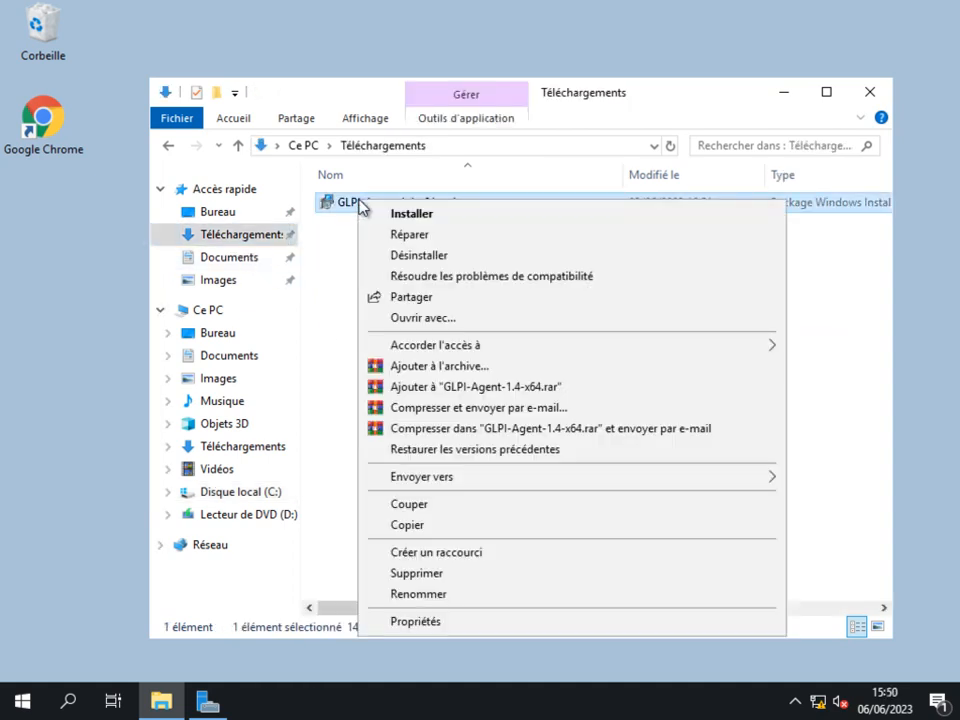
{"action": "left_click", "coordinate": [439, 504]}
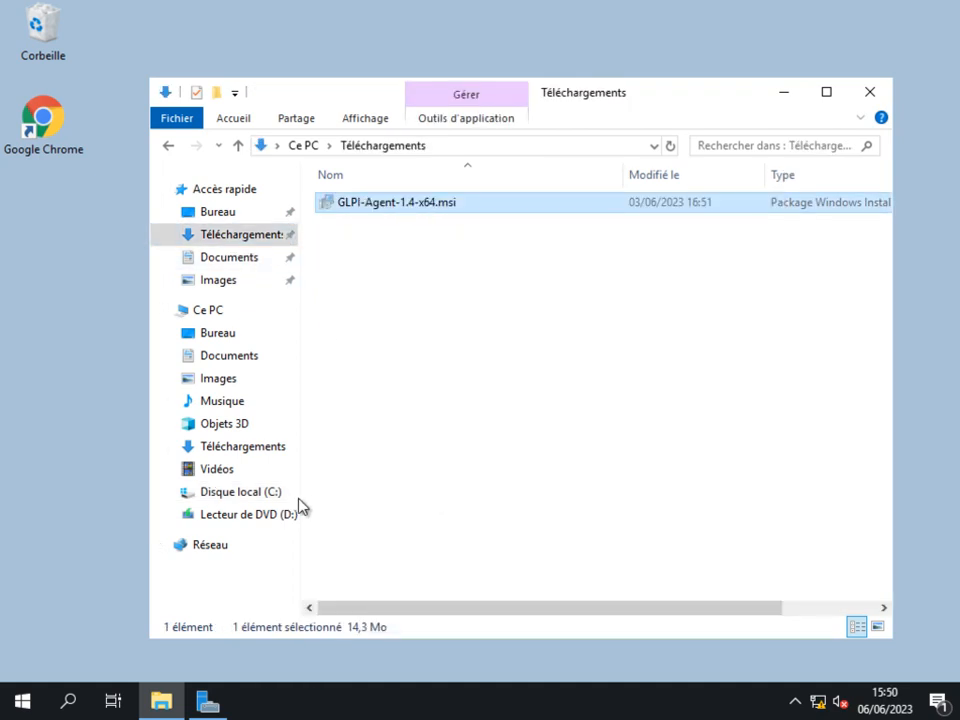
{"action": "left_click", "coordinate": [271, 492]}
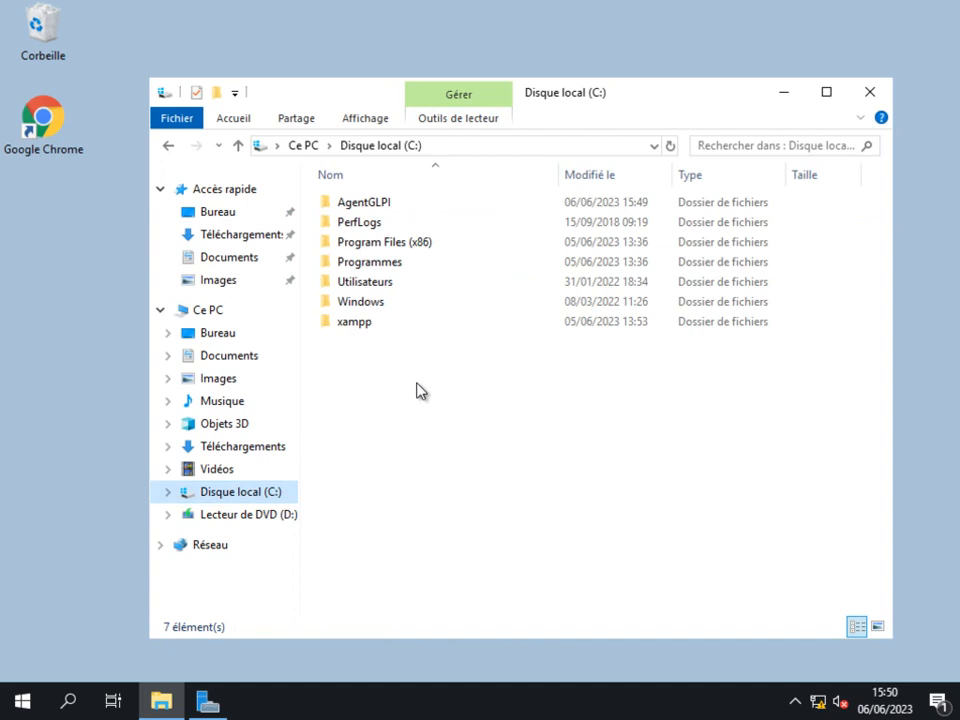
{"action": "left_click", "coordinate": [375, 206]}
{"action": "double_click", "coordinate": [375, 206]}
{"action": "right_click", "coordinate": [412, 260]}
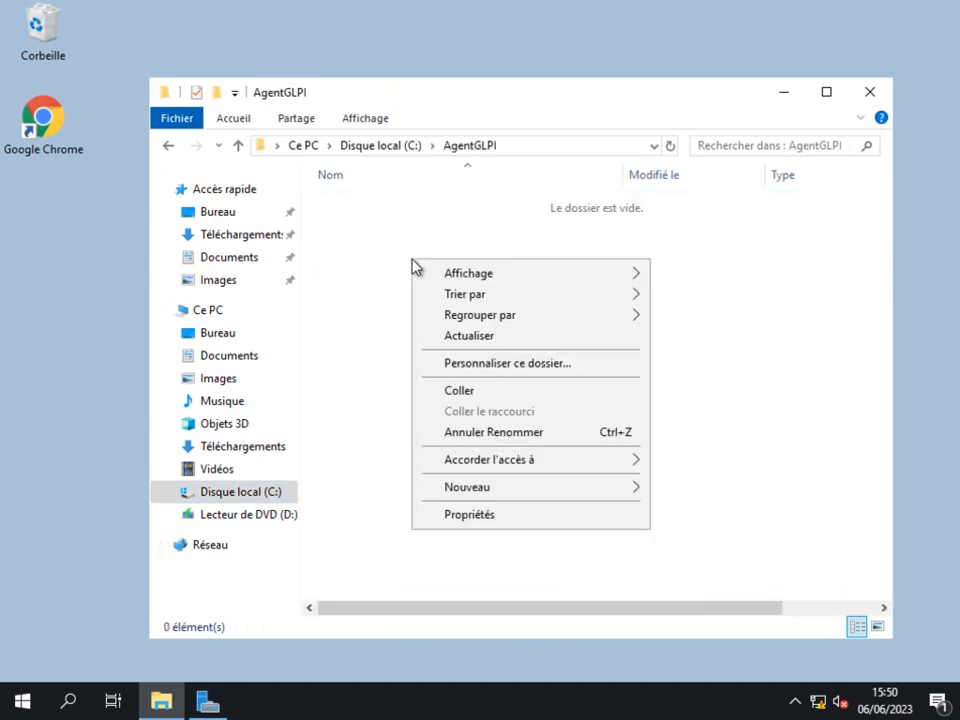
{"action": "left_click", "coordinate": [466, 392]}
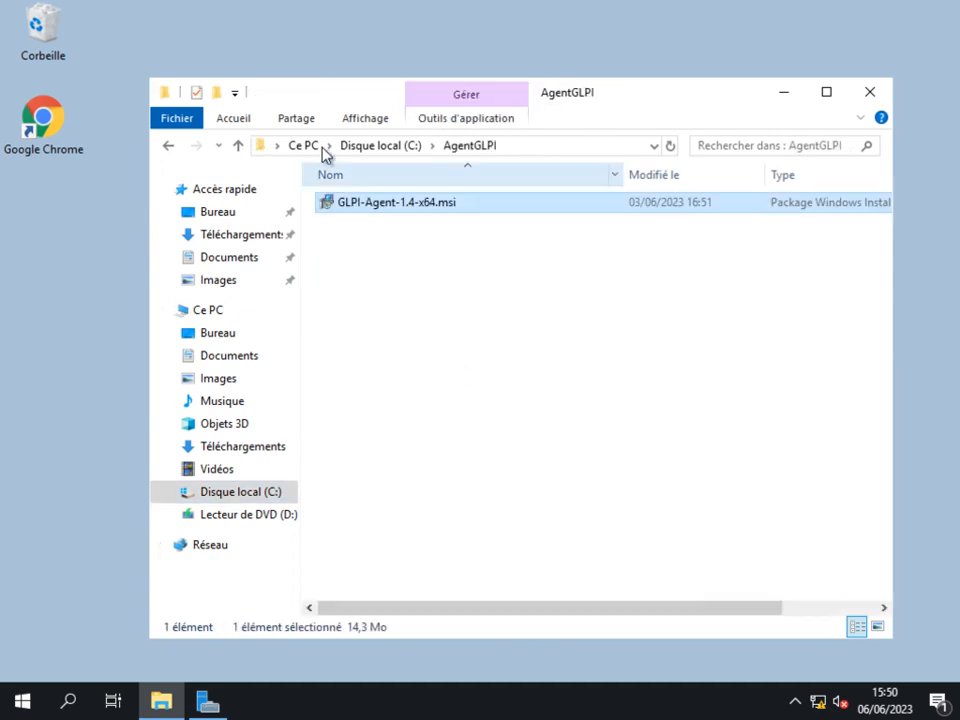
Enable advanced sharing of the C:\AgentGLPI folder under the share name AgentGLPI
{"action": "left_click", "coordinate": [366, 150]}
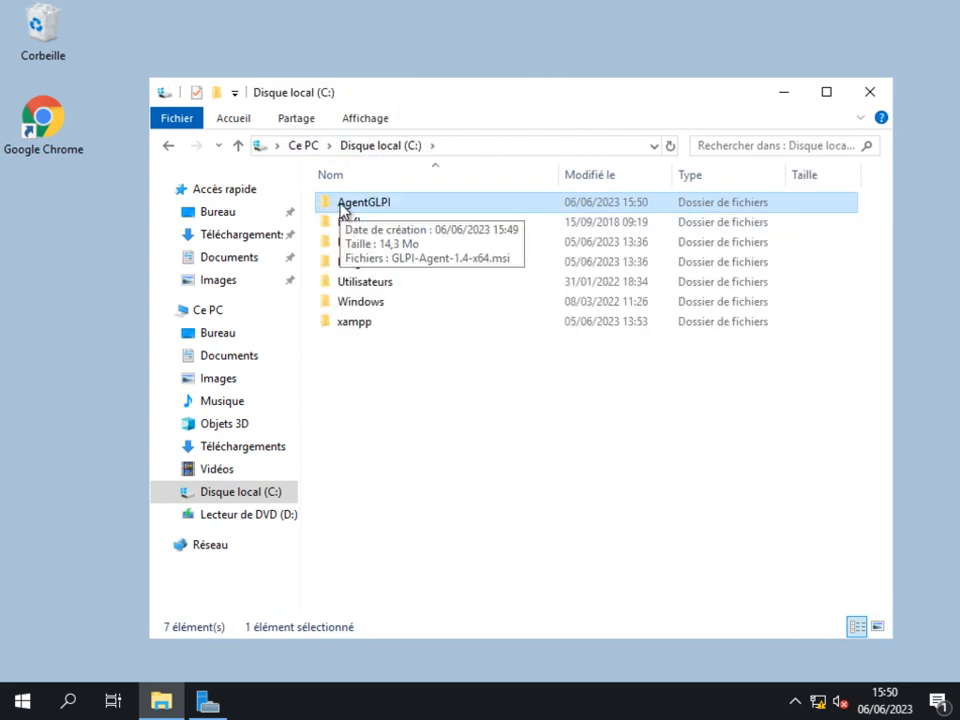
{"action": "right_click", "coordinate": [338, 205]}
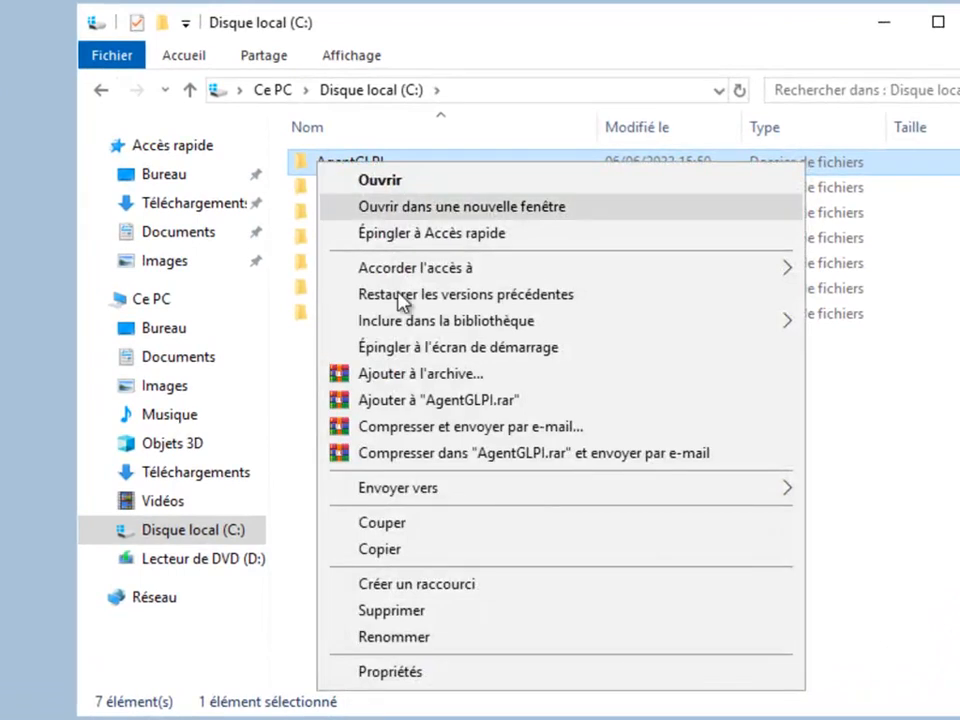
{"action": "left_click", "coordinate": [425, 673]}
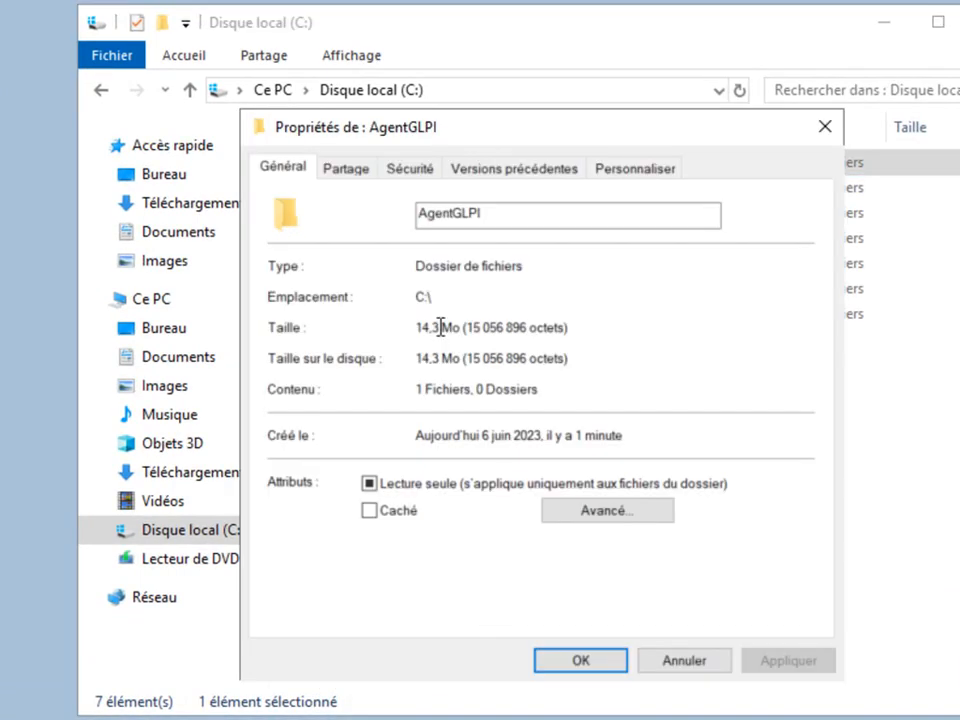
{"action": "left_click", "coordinate": [350, 170]}
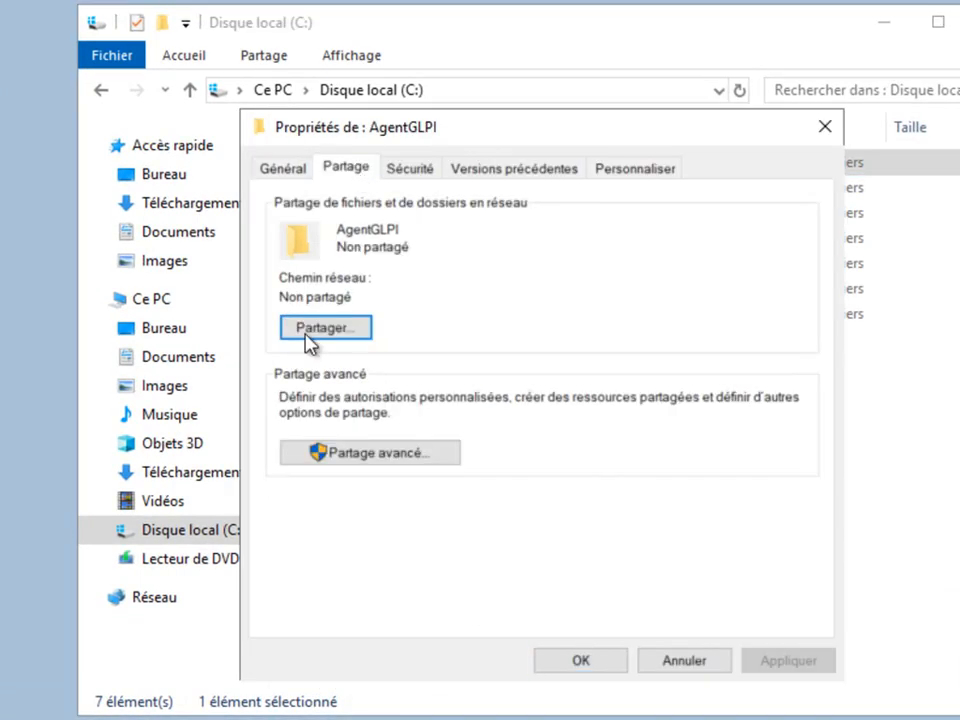
{"action": "left_click", "coordinate": [352, 460]}
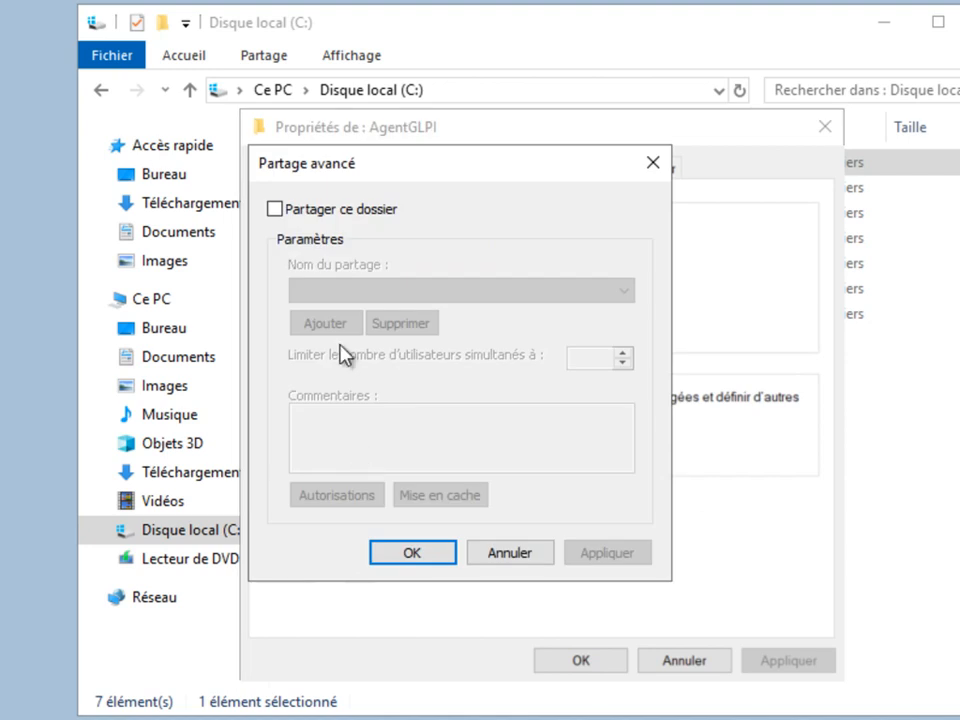
{"action": "left_click", "coordinate": [274, 210]}
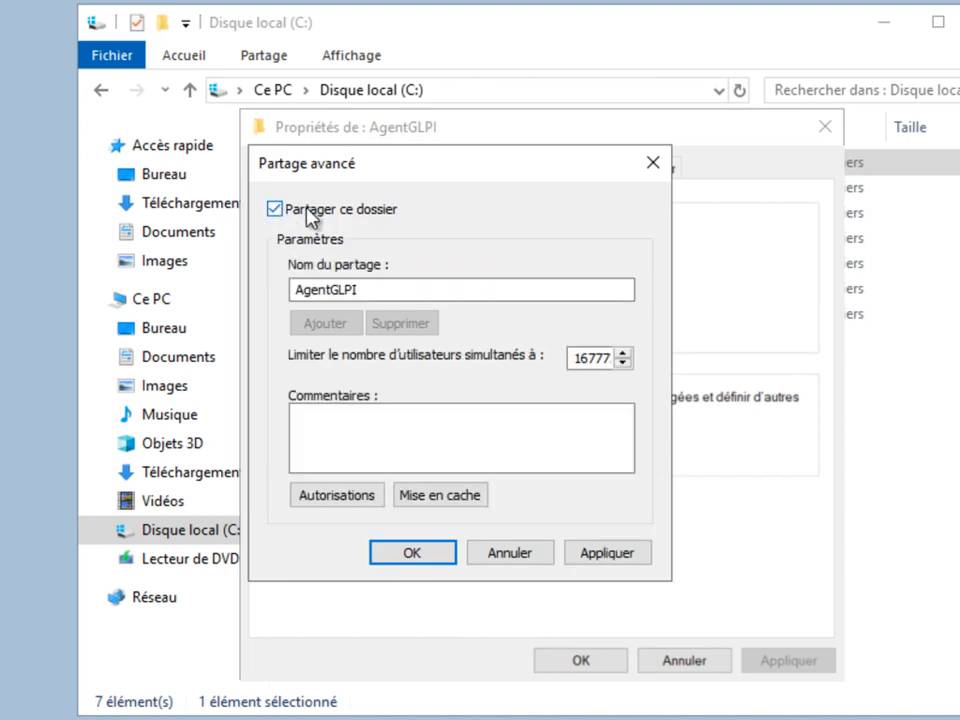
Allow Contrôle total to Tout le monde in the AgentGLPI share permissions and apply the sharing settings
{"action": "left_click", "coordinate": [350, 496]}
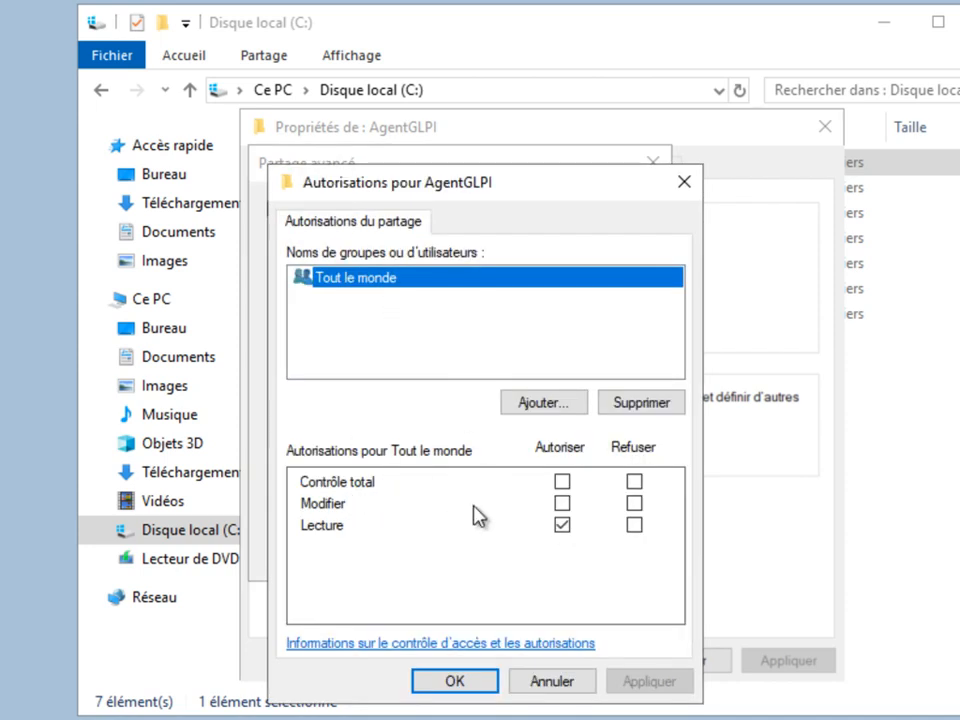
{"action": "left_click", "coordinate": [562, 482]}
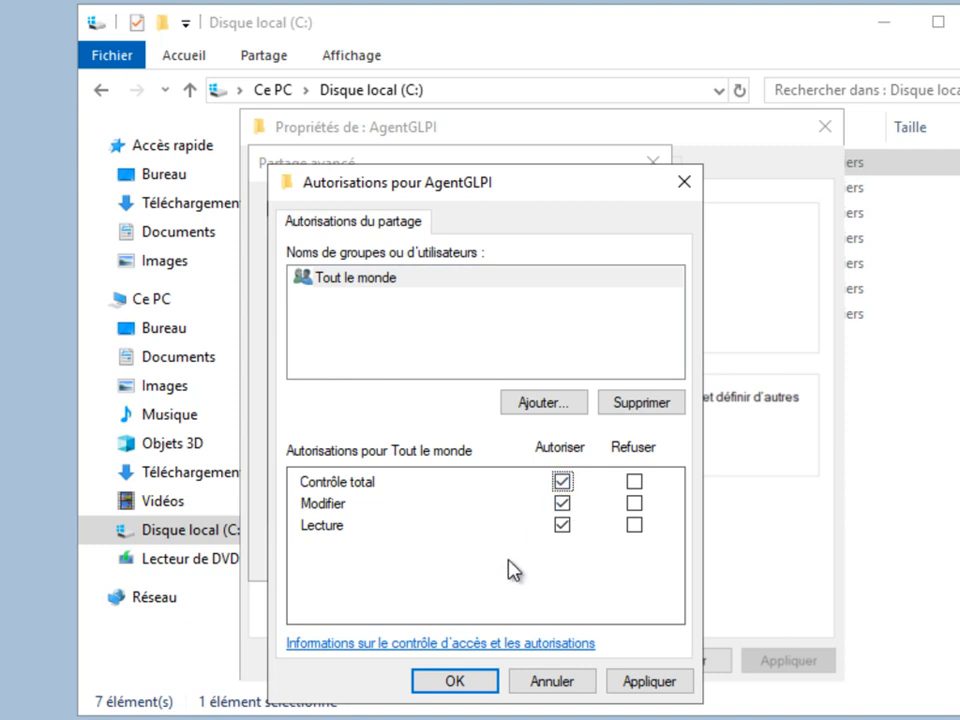
{"action": "left_click", "coordinate": [478, 681]}
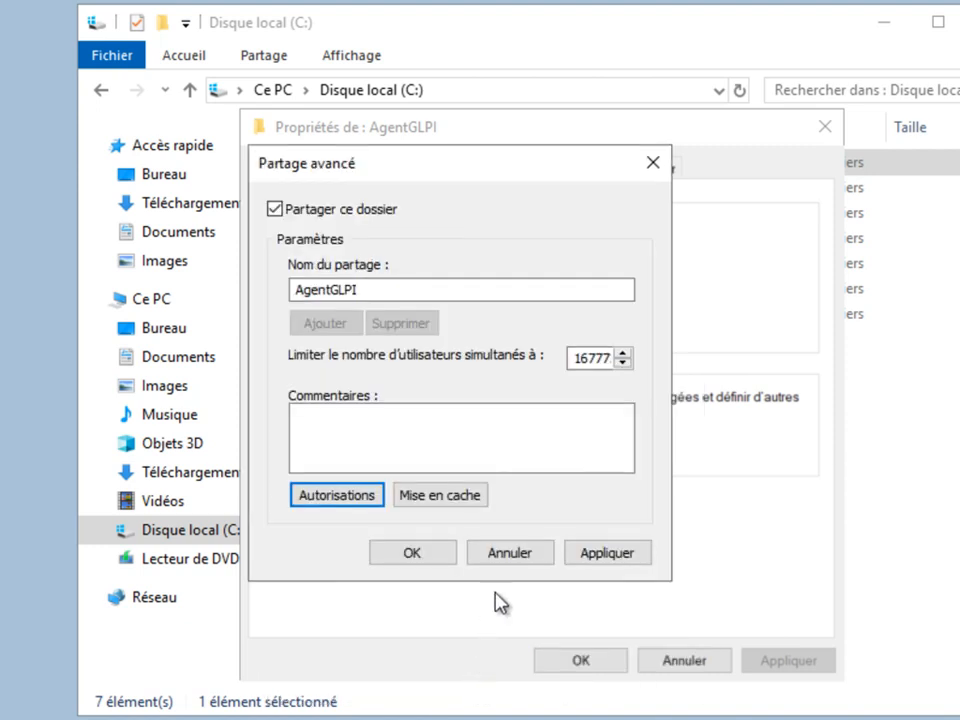
{"action": "left_click", "coordinate": [428, 556]}
Disable inheritance in the advanced security settings of AgentGLPI, removing all inherited permissions from the folder
{"action": "left_click", "coordinate": [418, 178]}
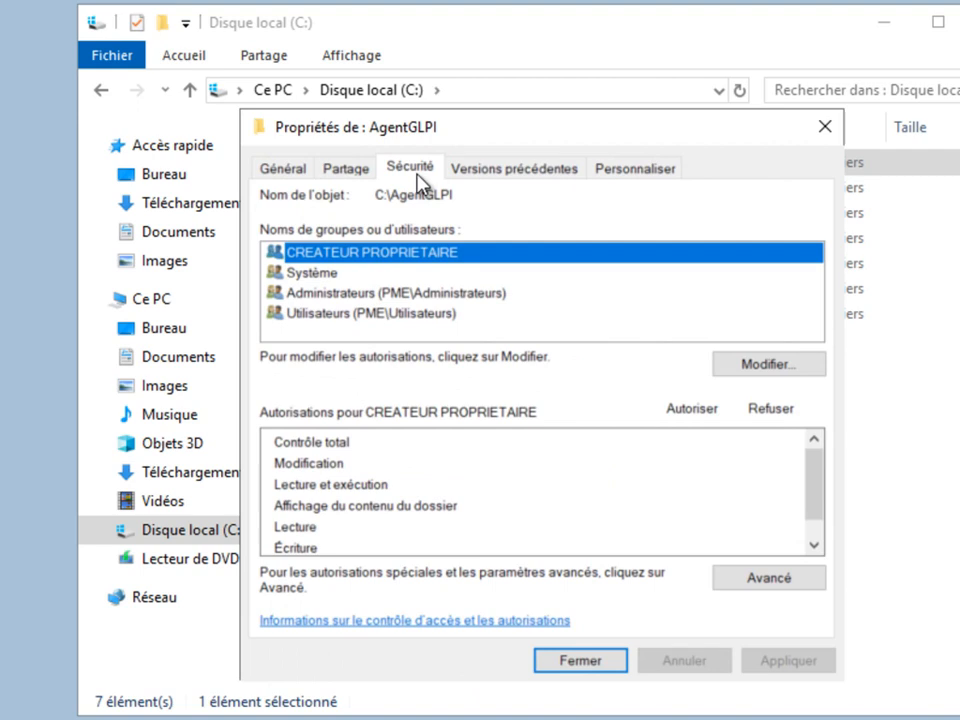
{"action": "left_click", "coordinate": [762, 578]}
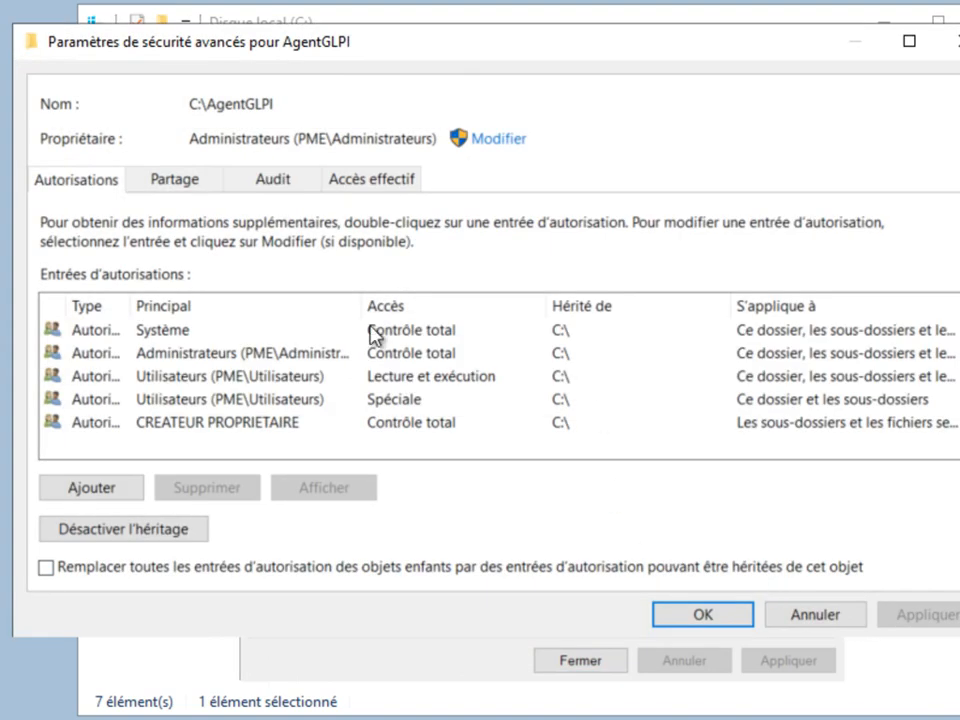
{"action": "left_click", "coordinate": [126, 533]}
{"action": "left_click", "coordinate": [126, 532]}
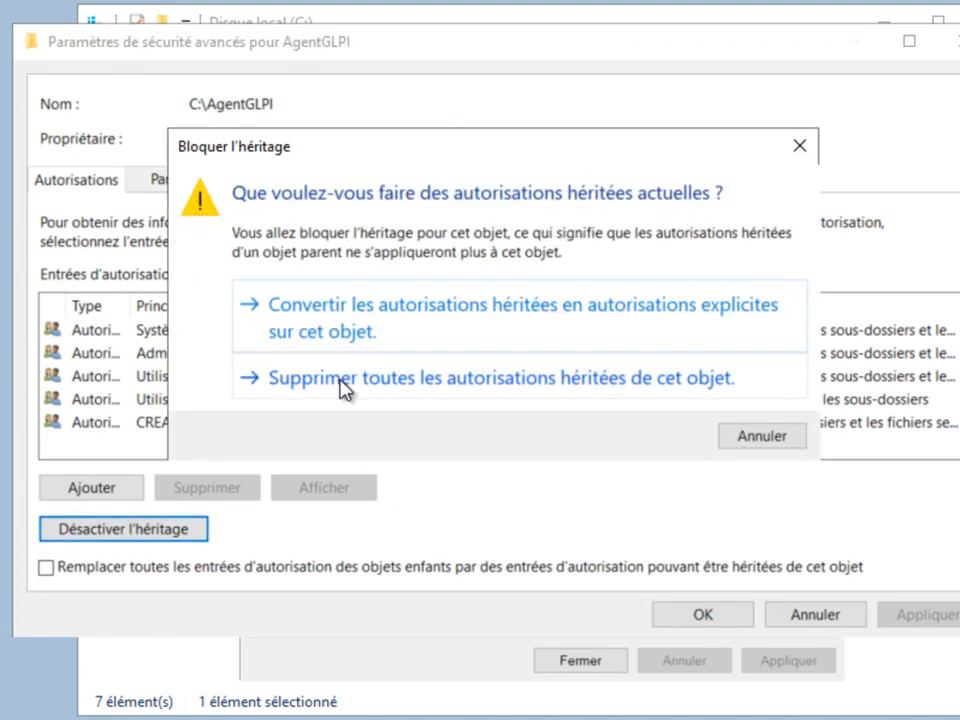
{"action": "left_click", "coordinate": [340, 380]}
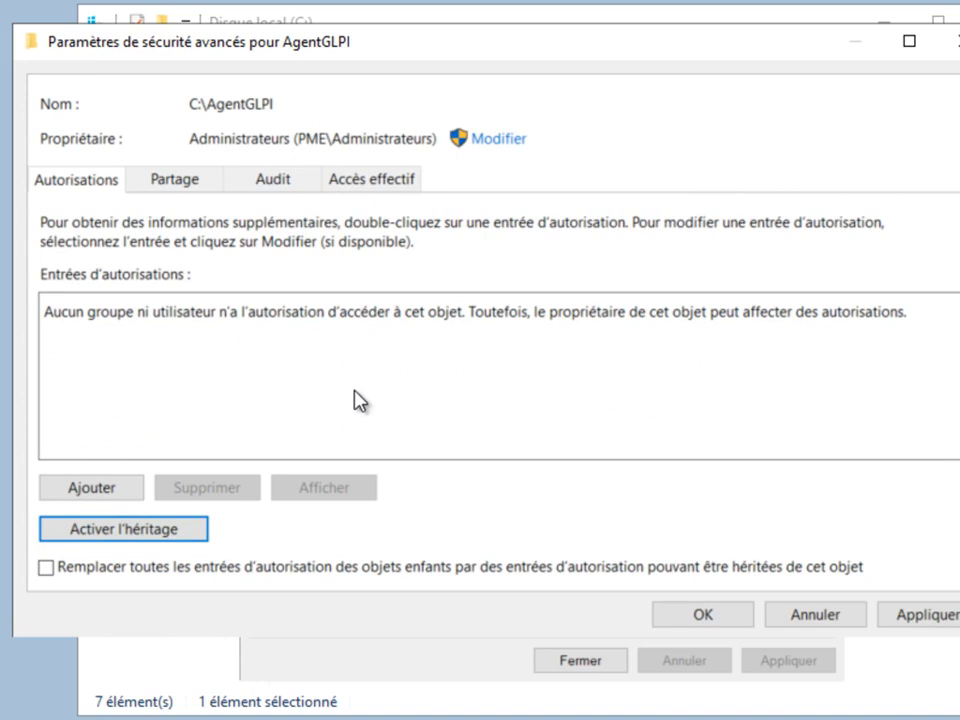
{"action": "left_click", "coordinate": [697, 617]}
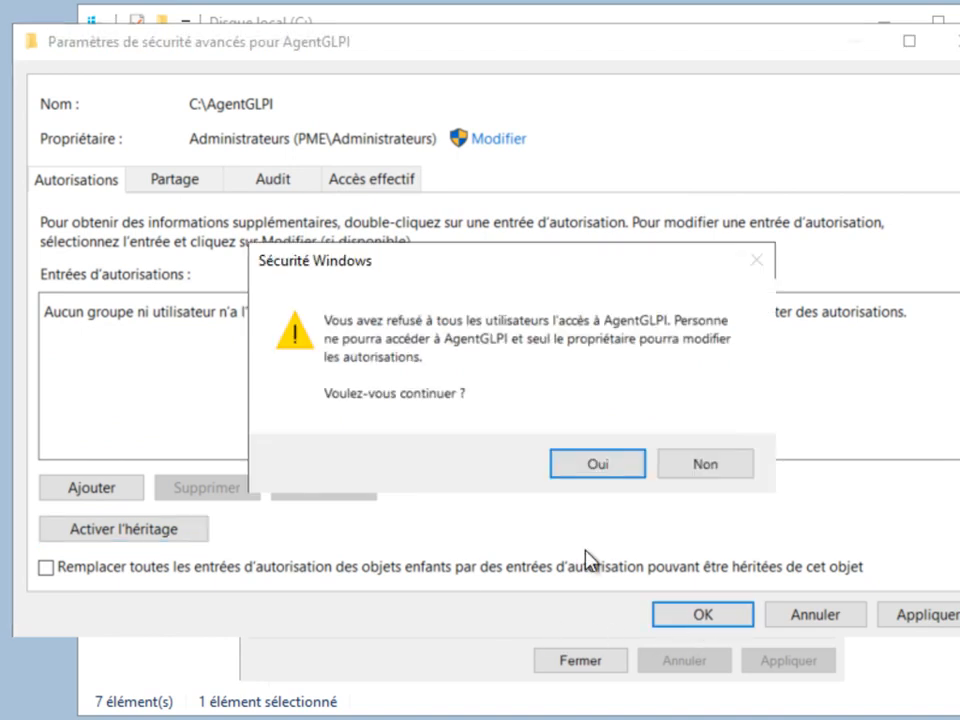
{"action": "left_click", "coordinate": [589, 467]}
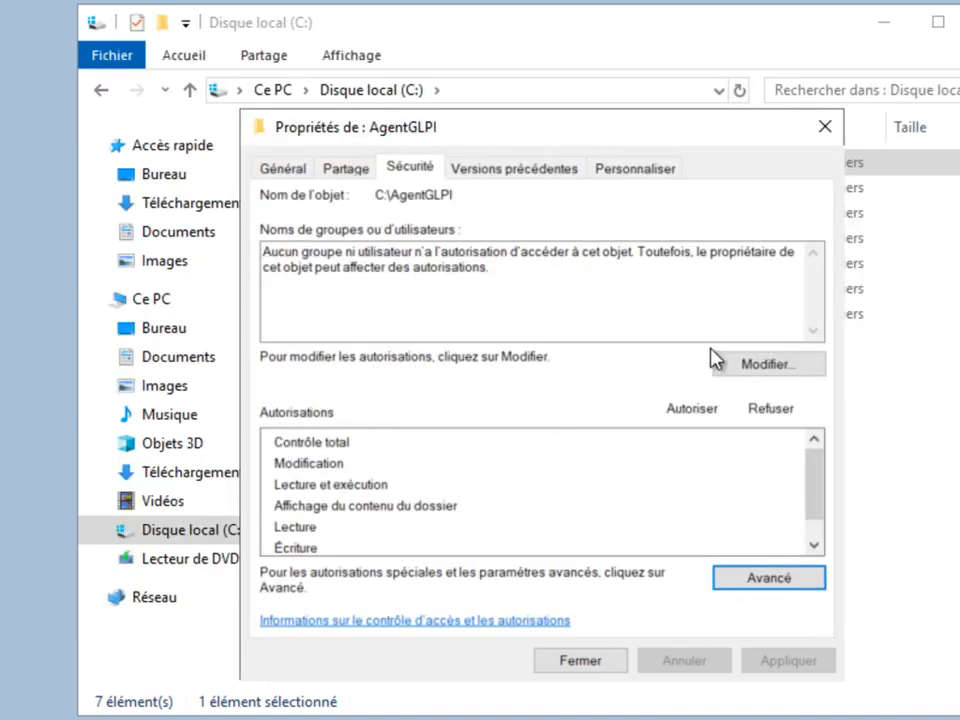
Add Tout le monde to the security permissions of AgentGLPI, allow it Modification, and close the folder's properties
{"action": "left_click", "coordinate": [754, 366]}
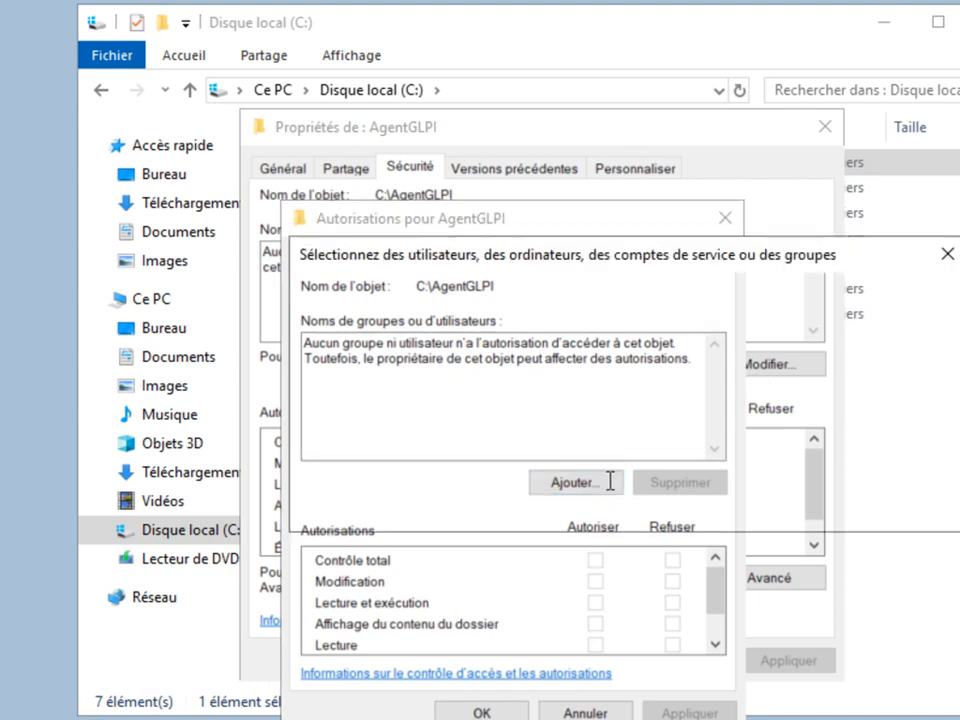
{"action": "left_click", "coordinate": [575, 482]}
{"action": "type", "text": "tout"}
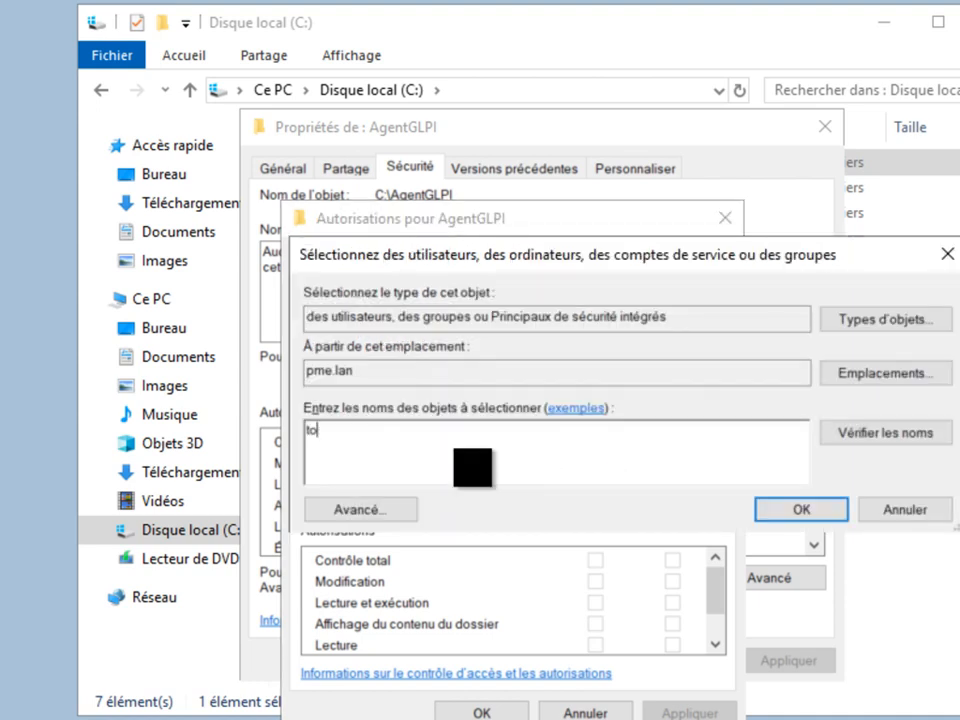
{"action": "left_click", "coordinate": [868, 443]}
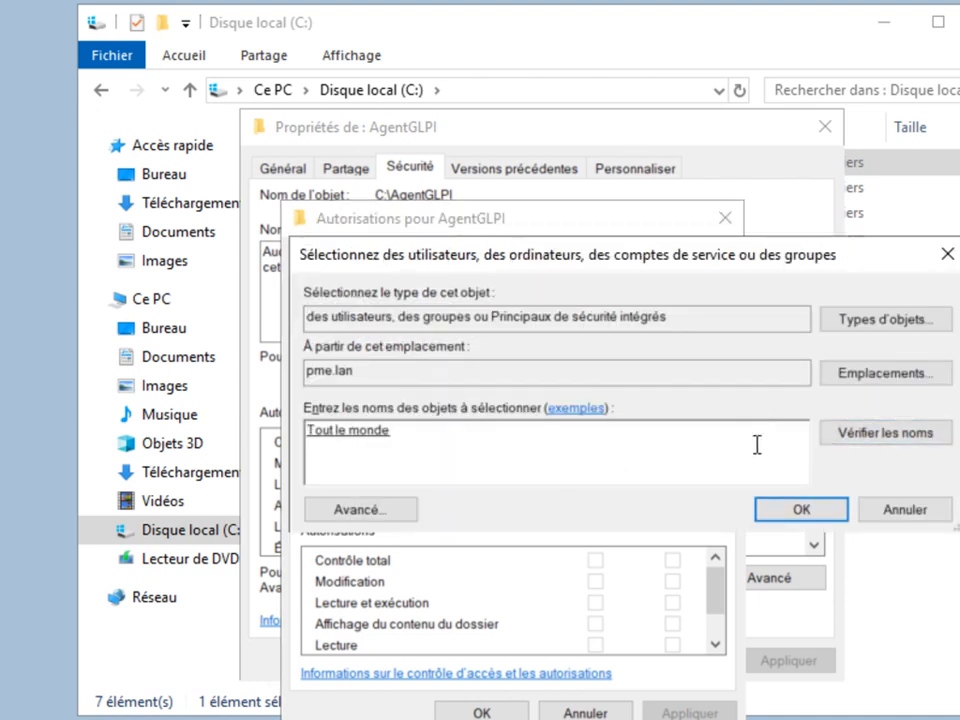
{"action": "left_click", "coordinate": [772, 512]}
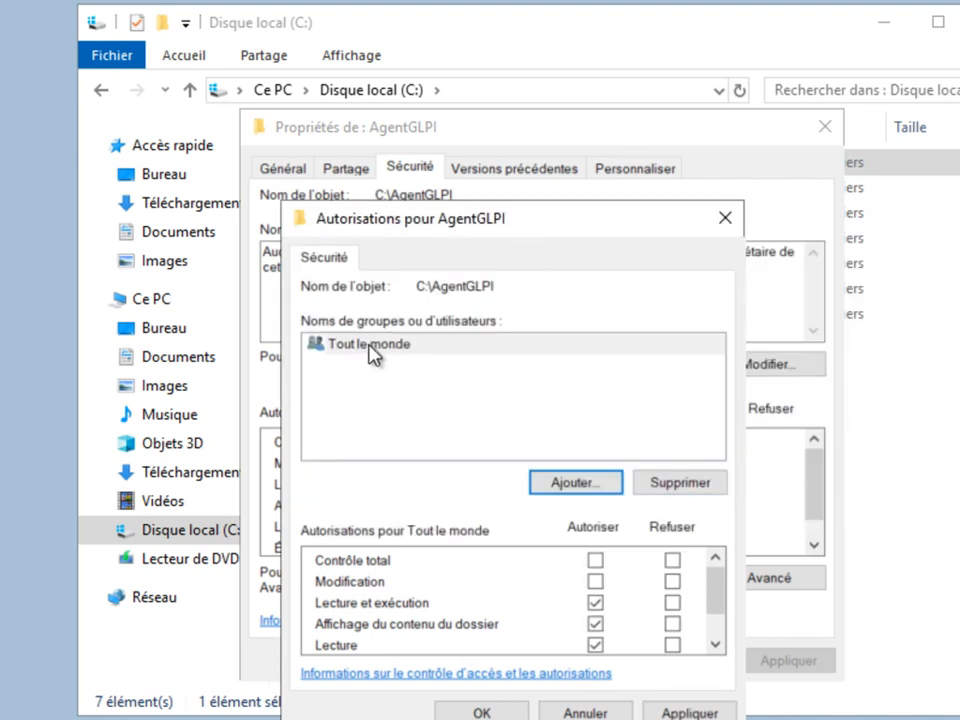
{"action": "left_click", "coordinate": [595, 582]}
{"action": "left_click", "coordinate": [494, 712]}
{"action": "left_click", "coordinate": [567, 666]}
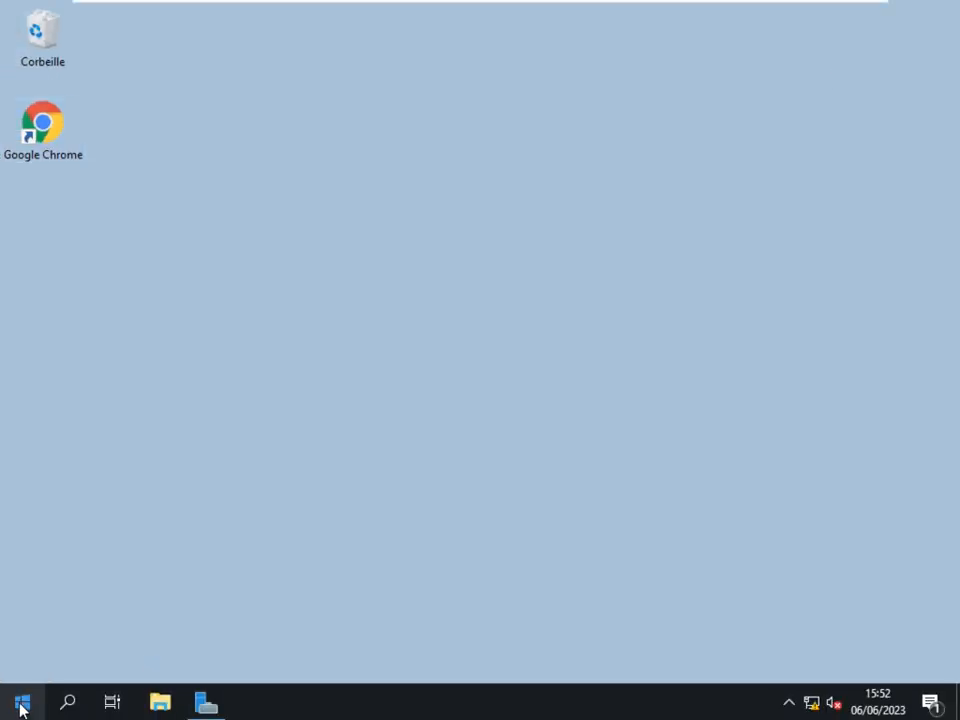
Open the advanced settings of the Windows Defender firewall from the Control Panel
{"action": "left_click", "coordinate": [22, 706]}
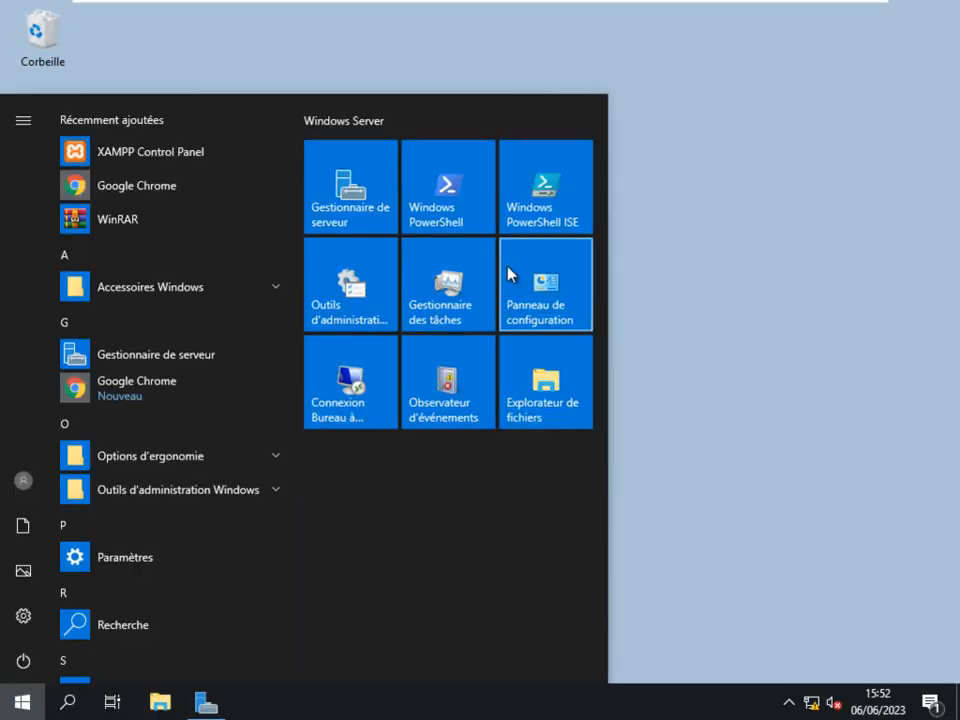
{"action": "left_click", "coordinate": [533, 292]}
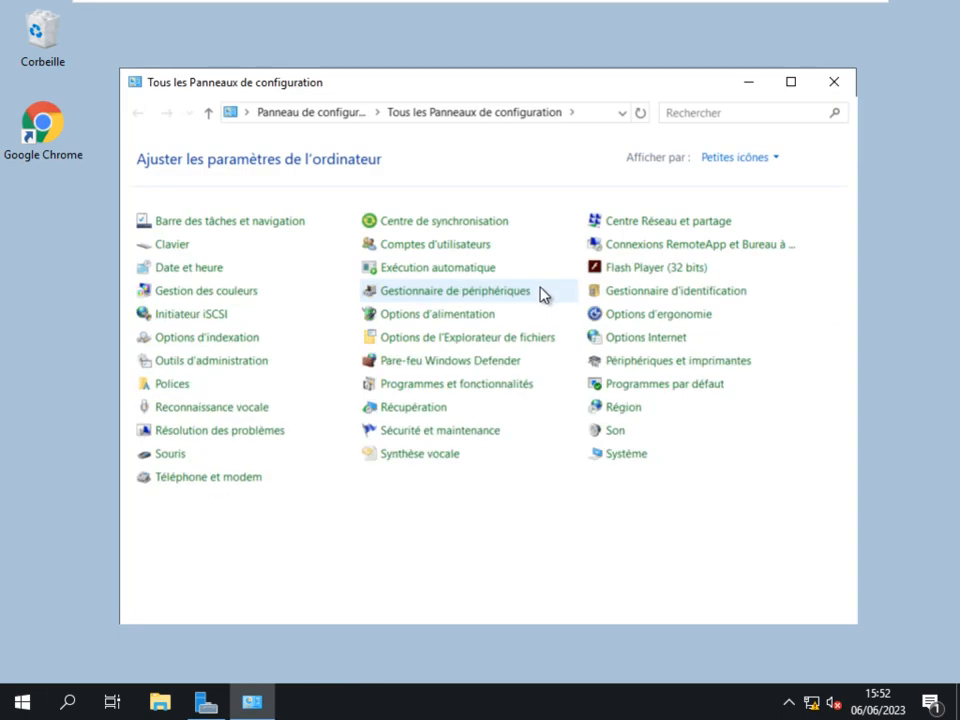
{"action": "left_click", "coordinate": [465, 369]}
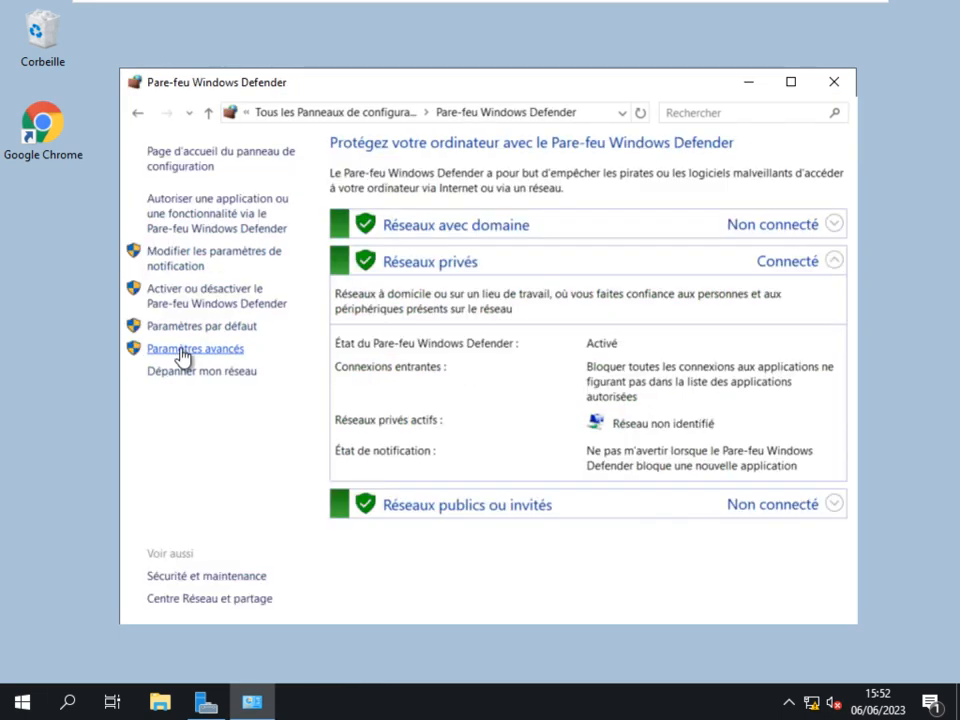
{"action": "left_click", "coordinate": [183, 350]}
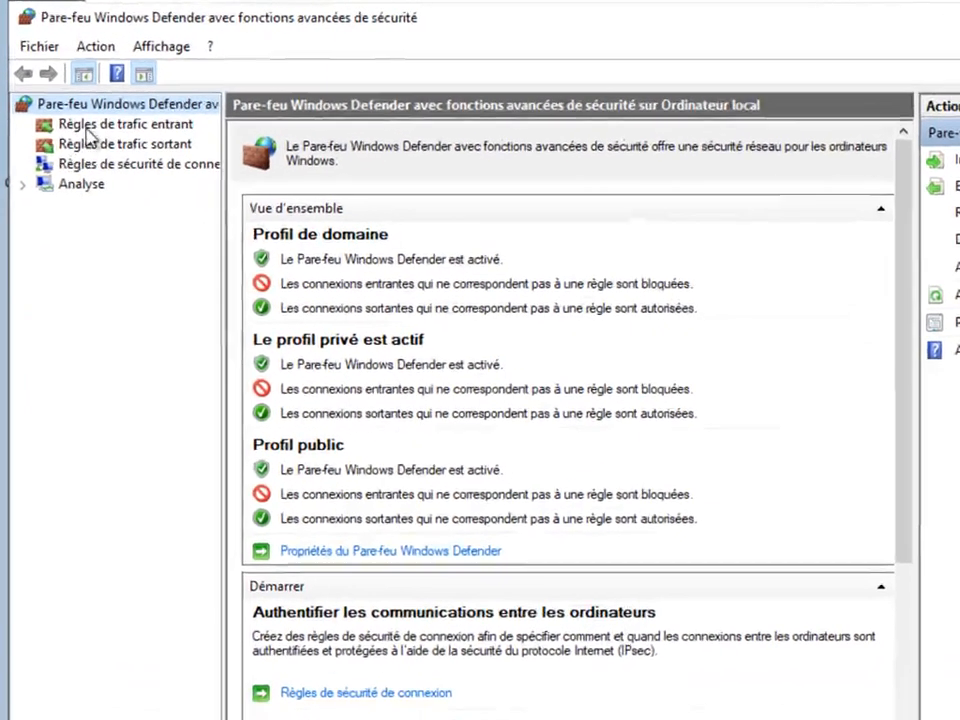
Start a new inbound firewall rule of type Port that applies to TCP on specific local port 80
{"action": "right_click", "coordinate": [70, 130]}
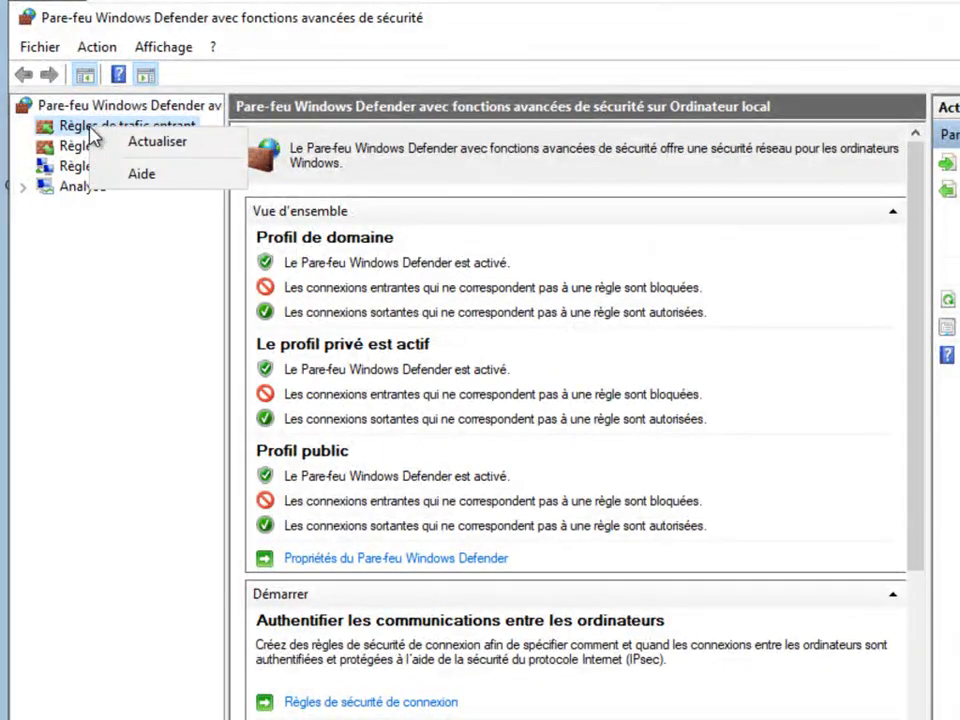
{"action": "left_click", "coordinate": [70, 130]}
{"action": "right_click", "coordinate": [76, 129]}
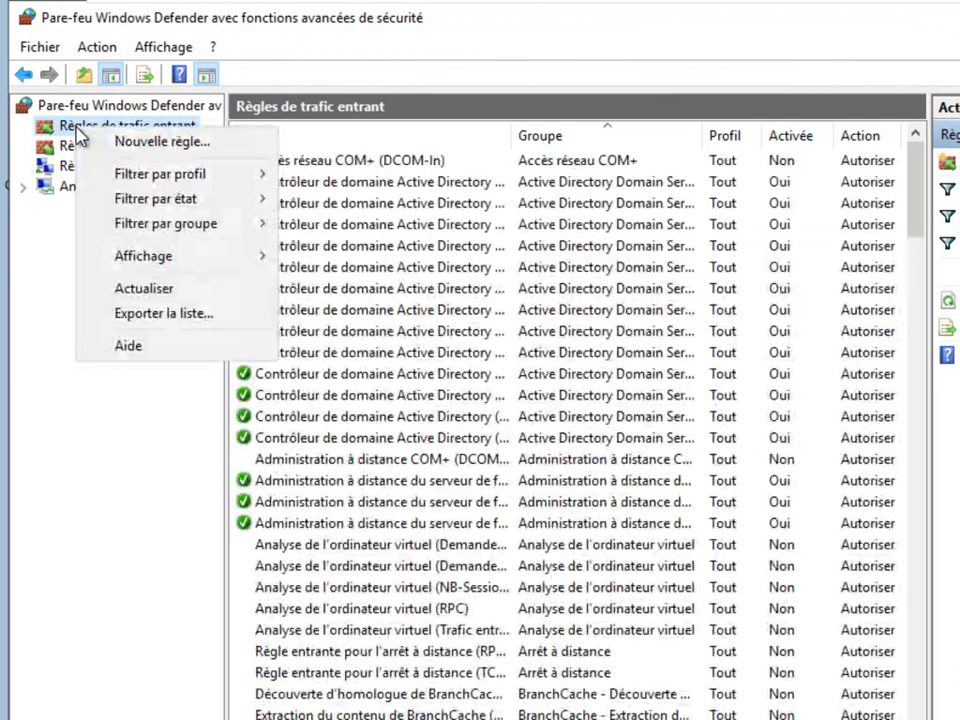
{"action": "left_click", "coordinate": [120, 145]}
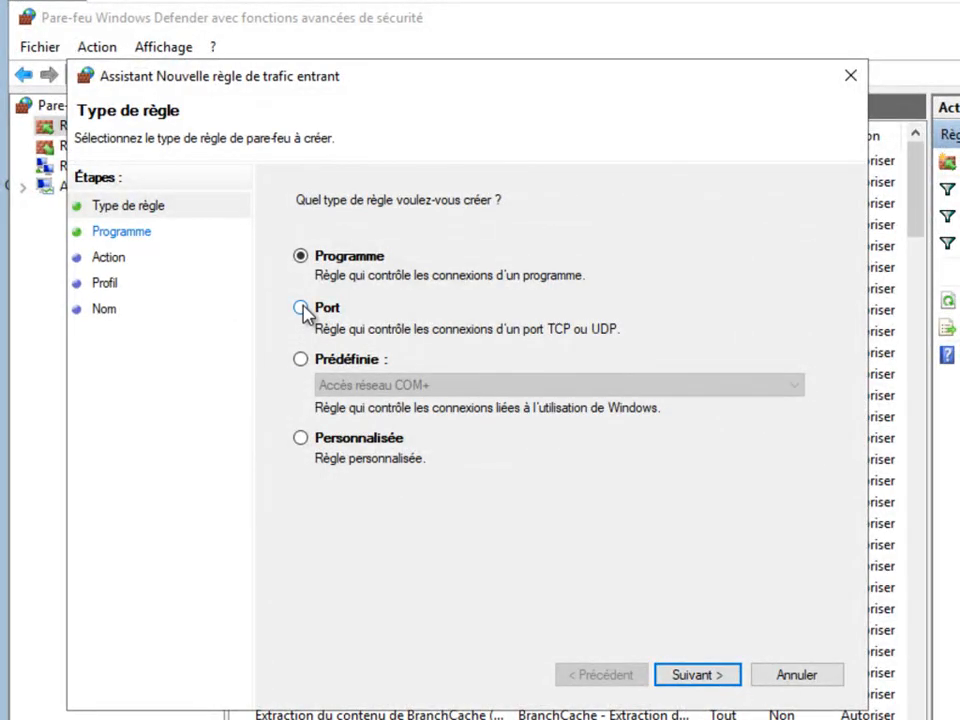
{"action": "left_click", "coordinate": [302, 309]}
{"action": "left_click", "coordinate": [703, 673]}
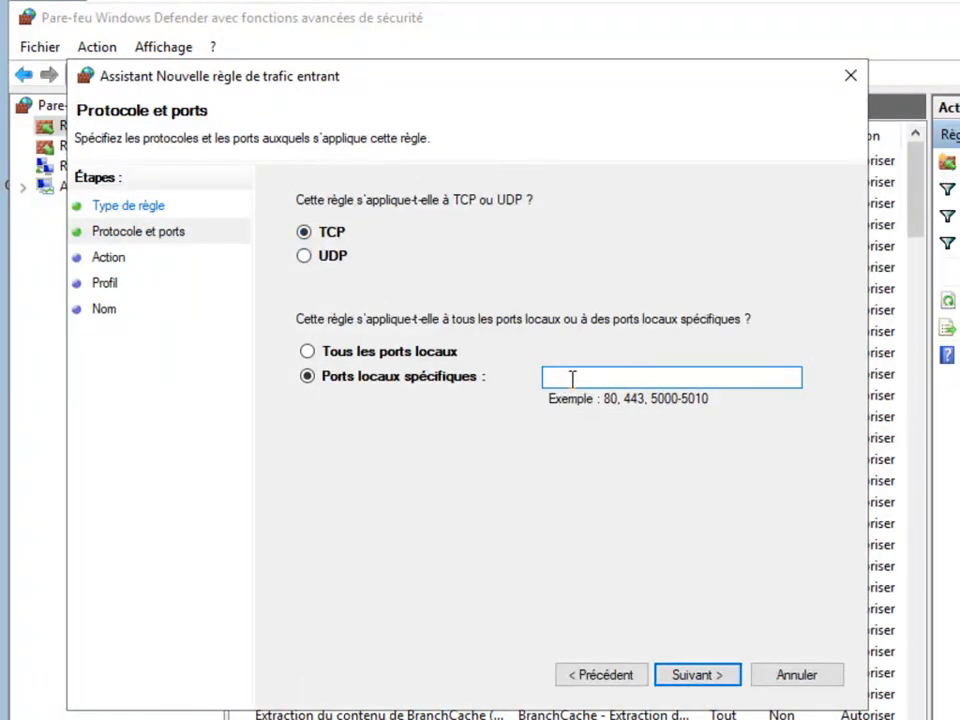
{"action": "type", "text": "80"}
{"action": "left_click", "coordinate": [689, 682]}
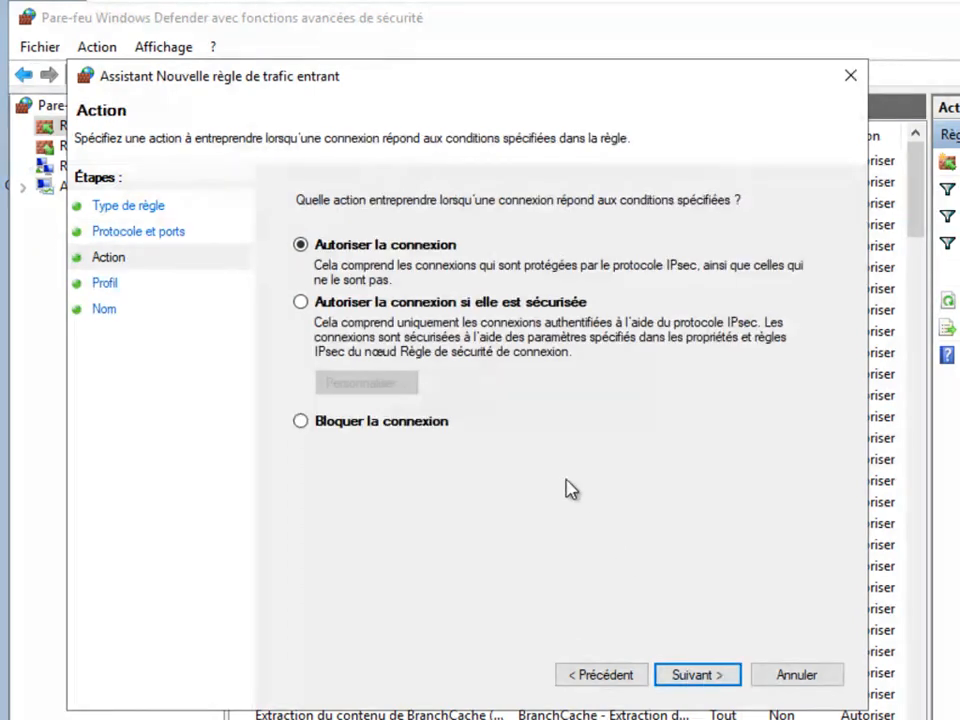
Allow the connection, restrict the rule to the Privé profile, and finish it with the name ATcp80
{"action": "left_click", "coordinate": [697, 668]}
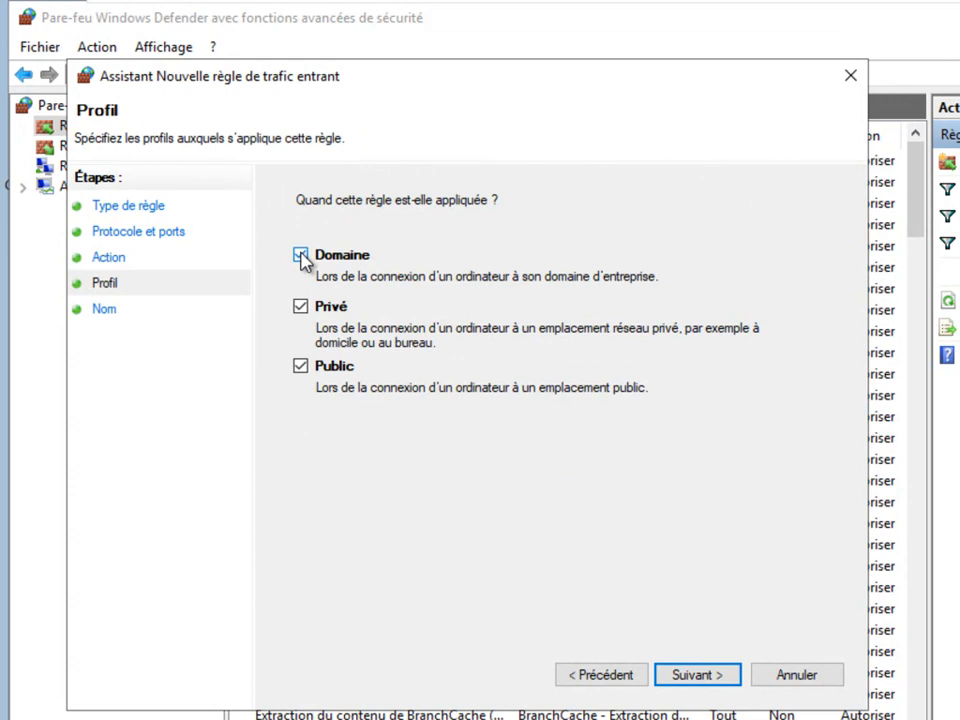
{"action": "left_click", "coordinate": [301, 256]}
{"action": "left_click", "coordinate": [301, 367]}
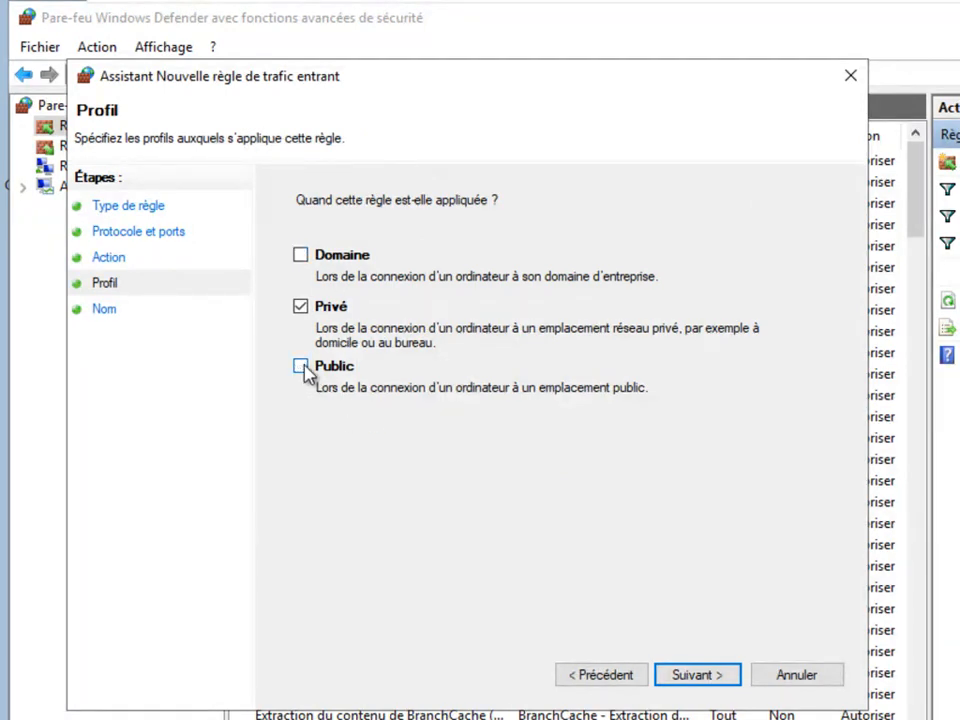
{"action": "left_click", "coordinate": [697, 675]}
{"action": "type", "text": "ATcp"}
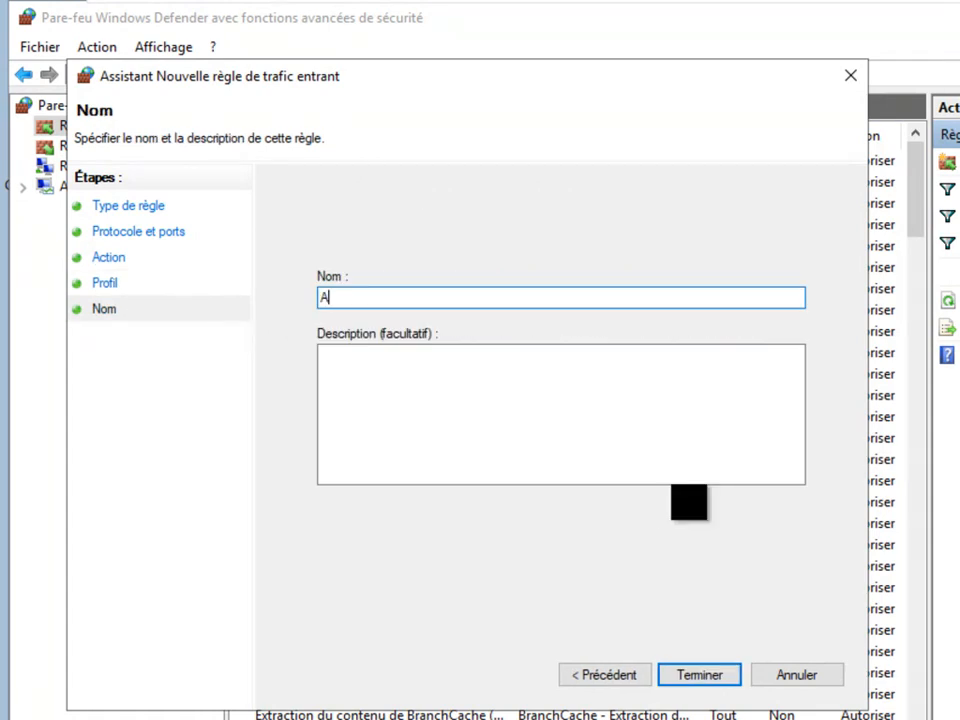
{"action": "type", "text": "80"}
{"action": "left_click", "coordinate": [702, 676]}
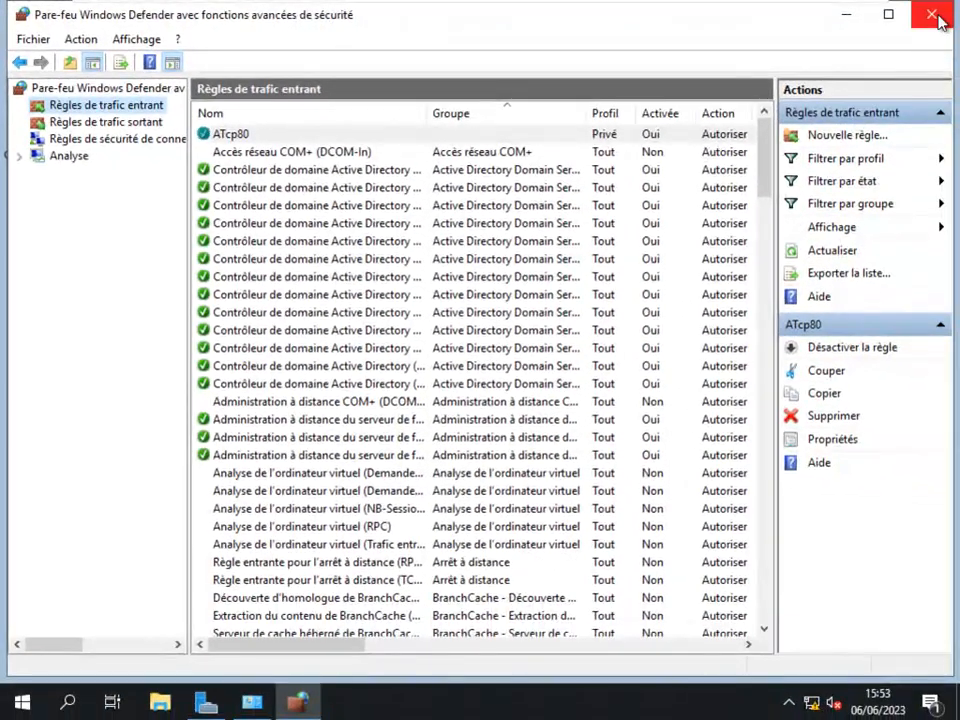
Close the firewall and Control Panel windows and switch to Gestionnaire de serveur
{"action": "left_click", "coordinate": [937, 18]}
{"action": "left_click", "coordinate": [829, 90]}
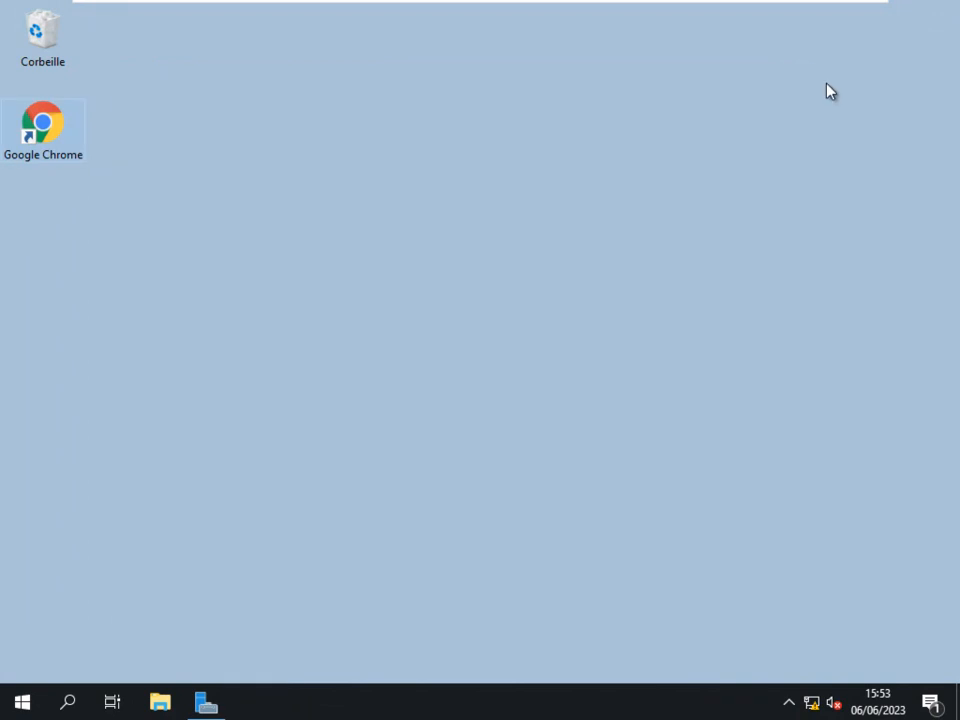
{"action": "left_click", "coordinate": [206, 702]}
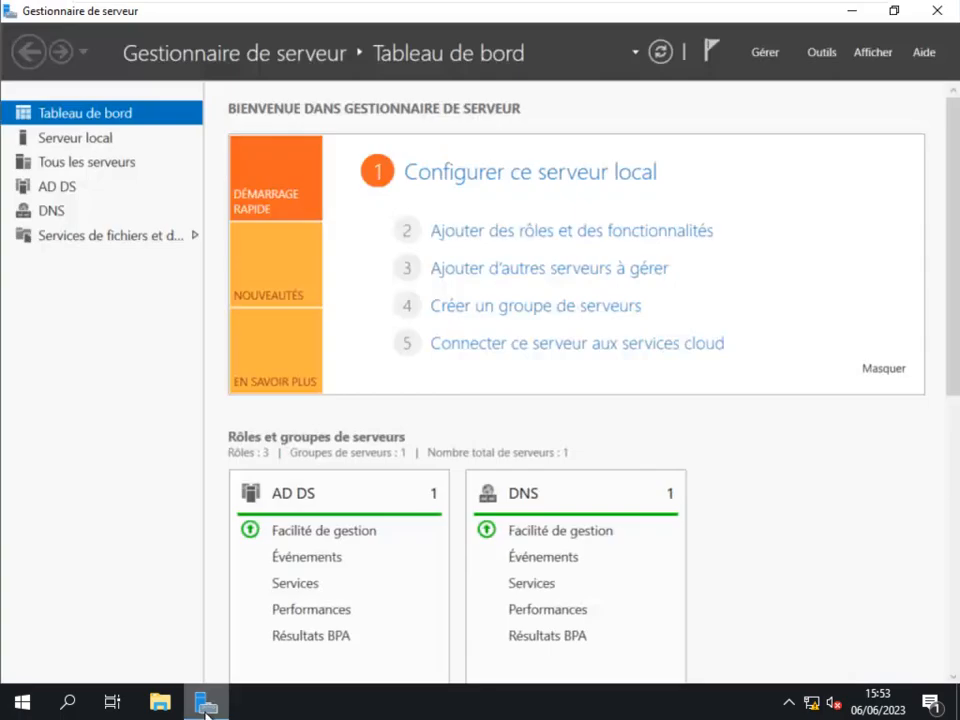
Open Gestion des stratégies de groupe and expand the OU_PME organizational unit under pme.lan
{"action": "left_click", "coordinate": [820, 53]}
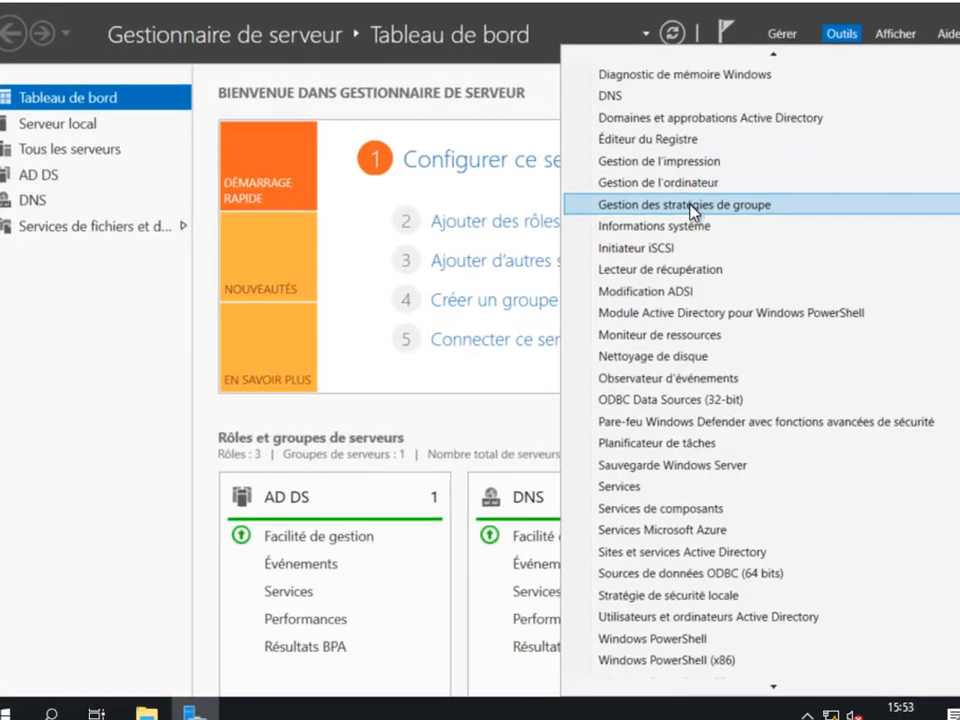
{"action": "left_click", "coordinate": [677, 216]}
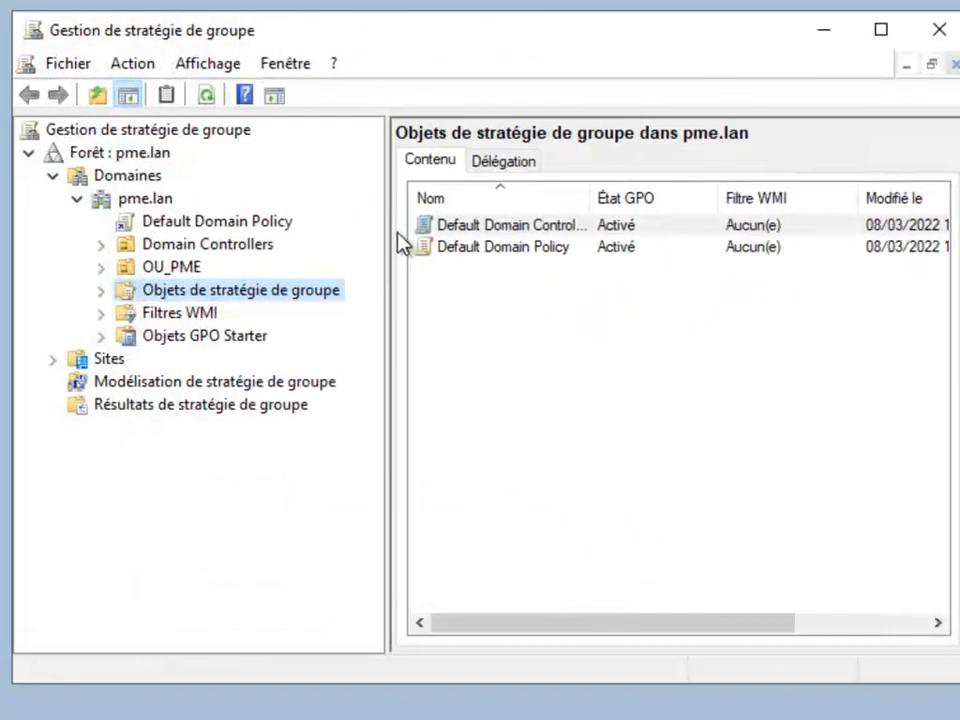
{"action": "left_click", "coordinate": [100, 268]}
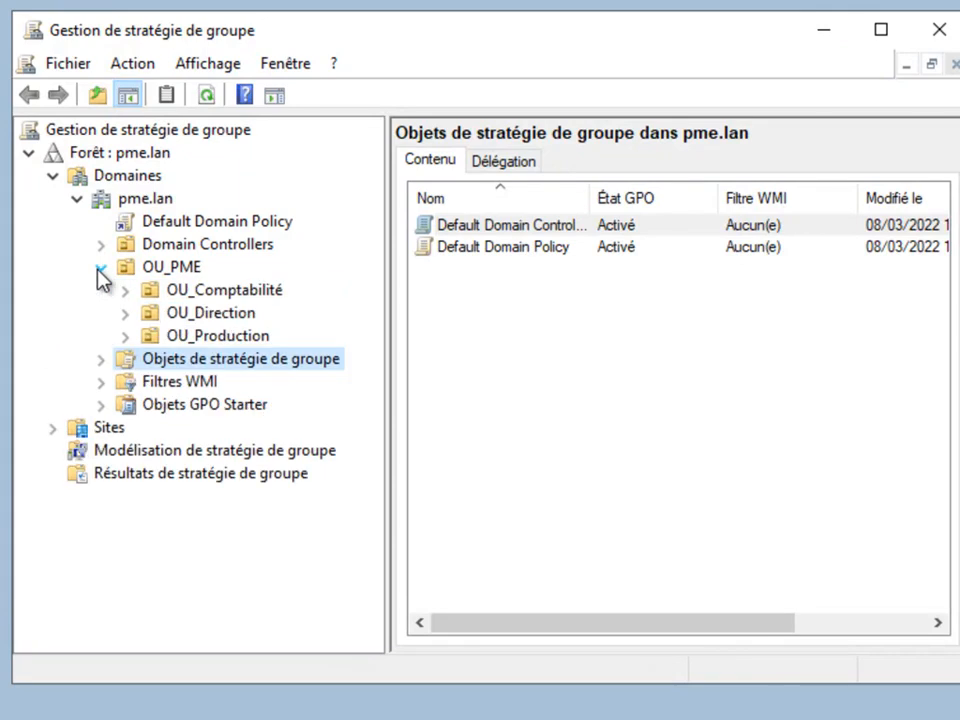
Create a new GPO named AgentGlpi linked to the OU_Comptabilité organizational unit
{"action": "left_click", "coordinate": [203, 298]}
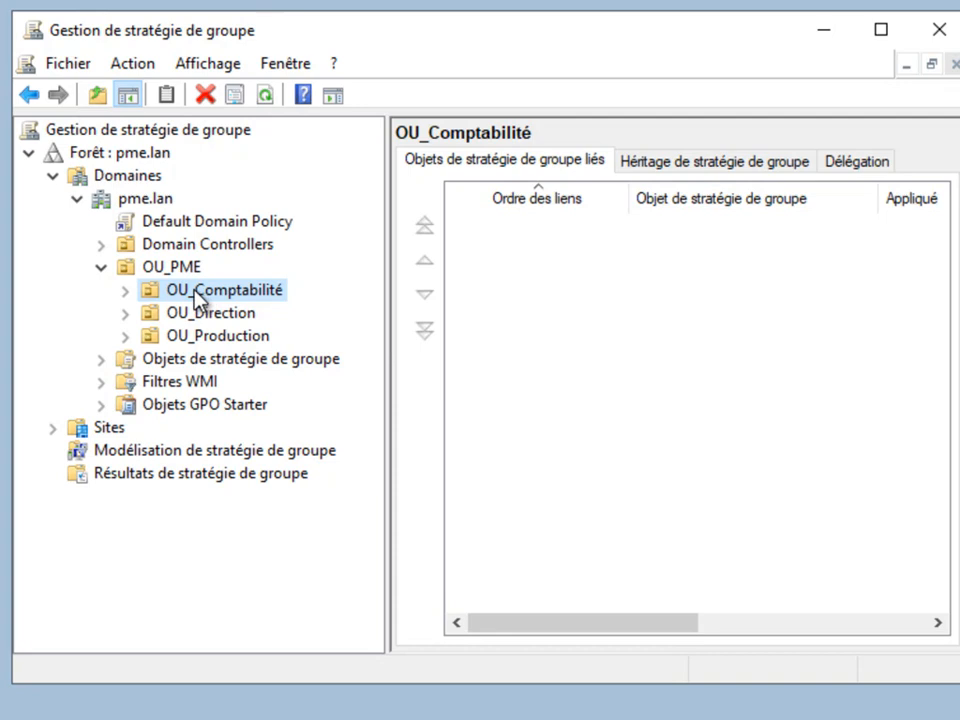
{"action": "right_click", "coordinate": [196, 289]}
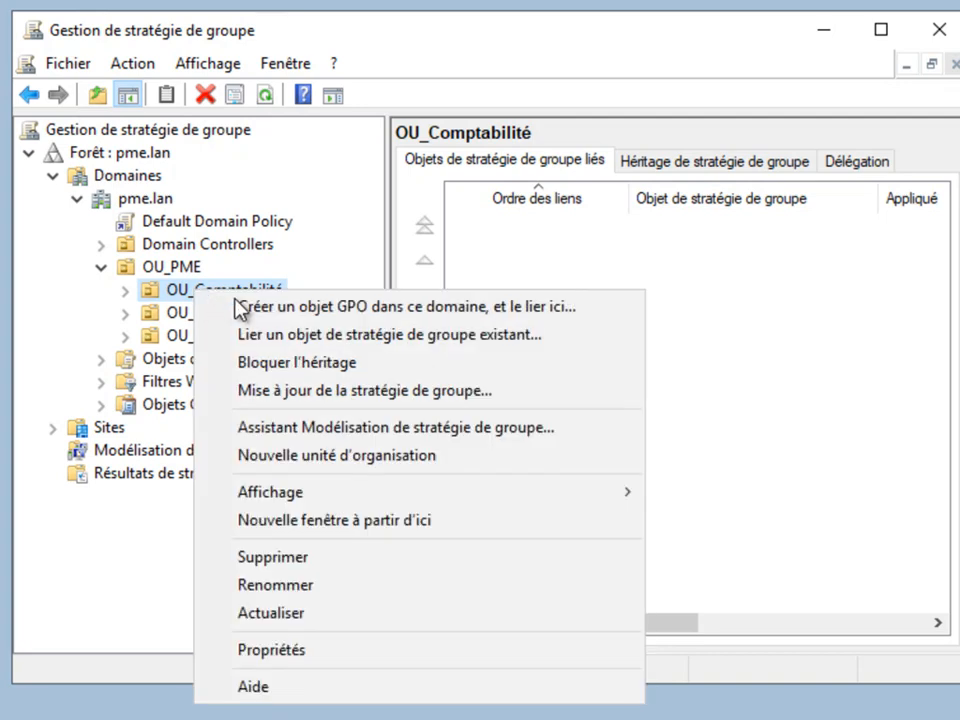
{"action": "left_click", "coordinate": [260, 307]}
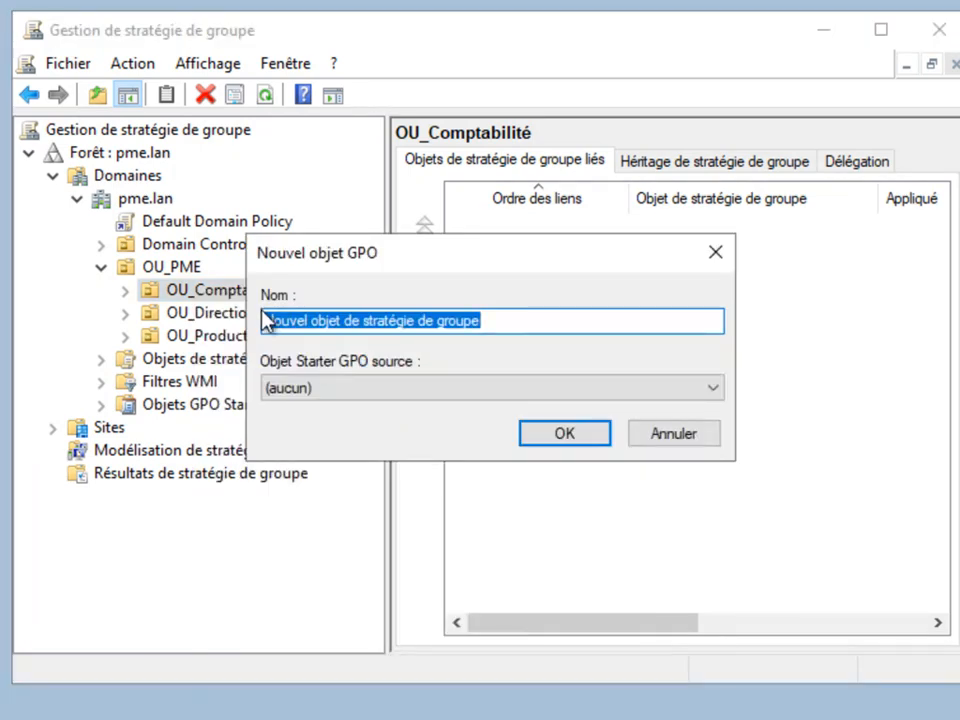
{"action": "key", "text": "BackSpace"}
{"action": "type", "text": "AgentGlpi"}
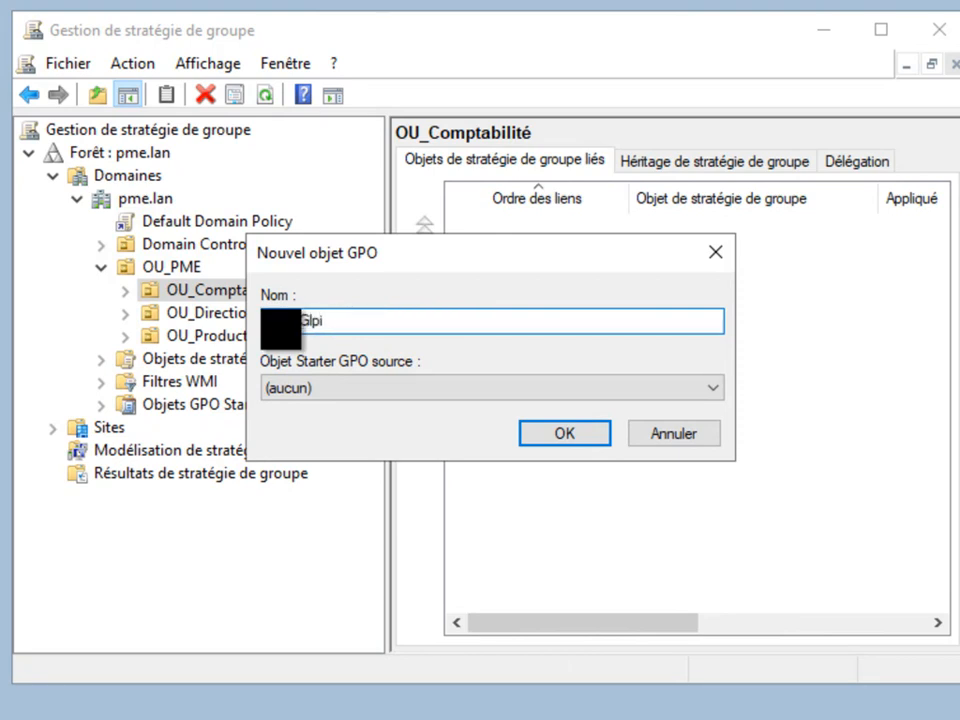
{"action": "left_click", "coordinate": [542, 432]}
Open the AgentGlpi policy under OU_Comptabilité for editing
{"action": "left_click", "coordinate": [125, 290]}
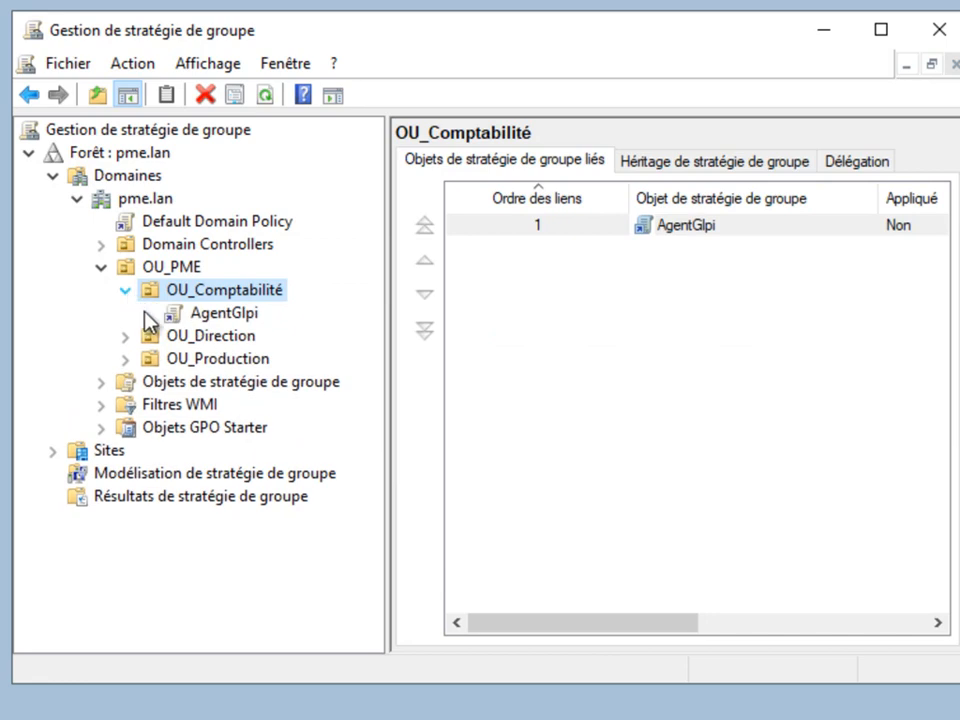
{"action": "right_click", "coordinate": [202, 318]}
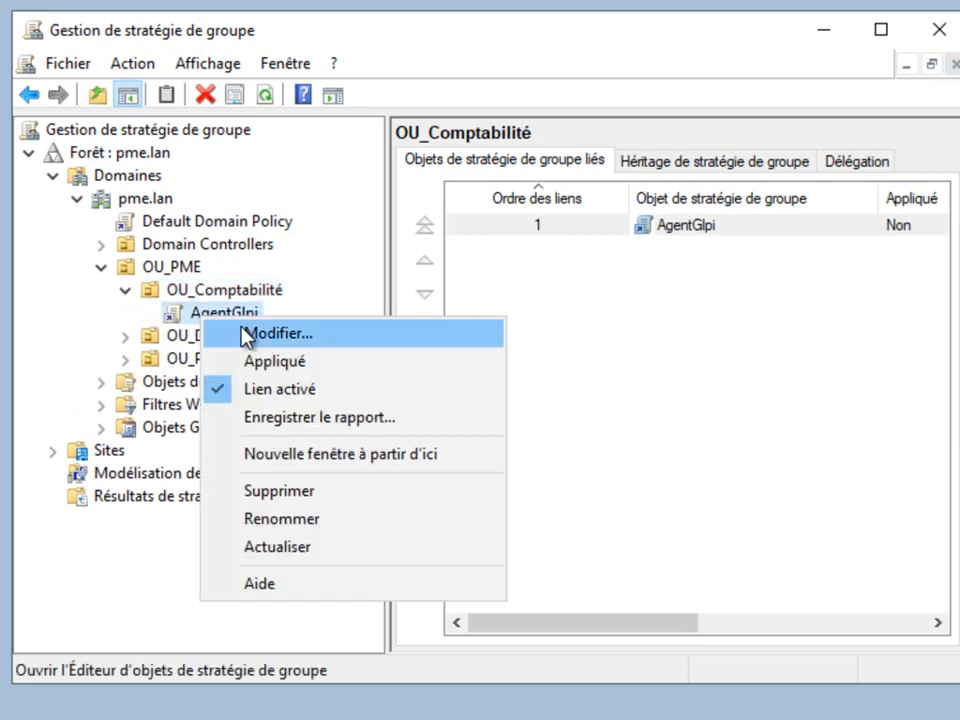
{"action": "left_click", "coordinate": [243, 331]}
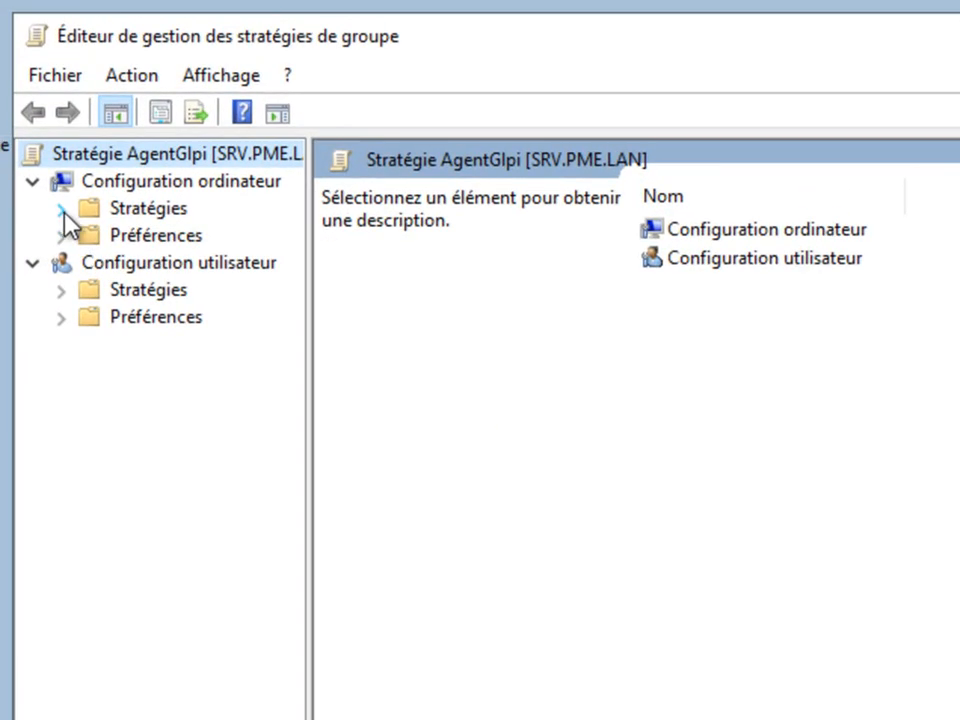
Open the properties of the Démarrage scripts in the Windows settings of the computer configuration policies
{"action": "left_click", "coordinate": [61, 208]}
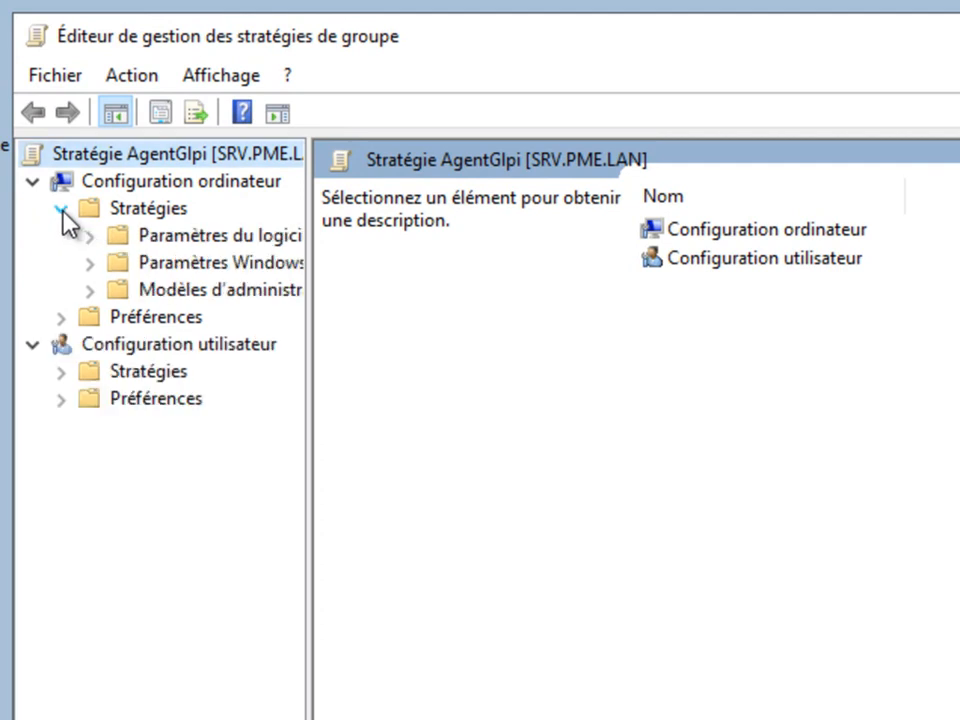
{"action": "left_click_drag", "start_coordinate": [311, 343], "coordinate": [393, 350]}
{"action": "left_click", "coordinate": [89, 262]}
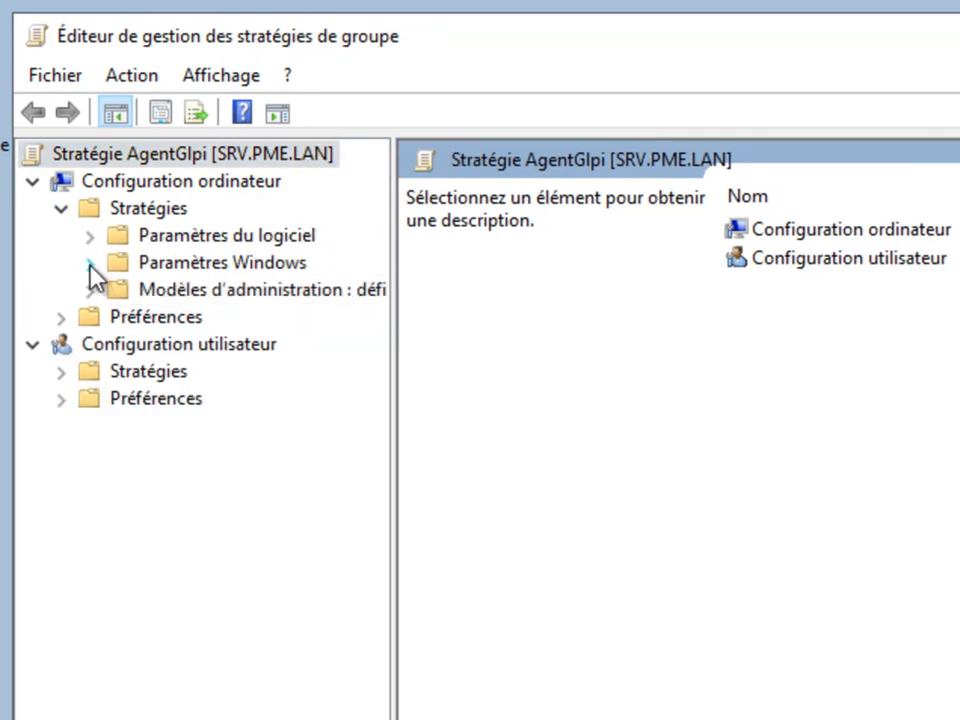
{"action": "left_click", "coordinate": [172, 328]}
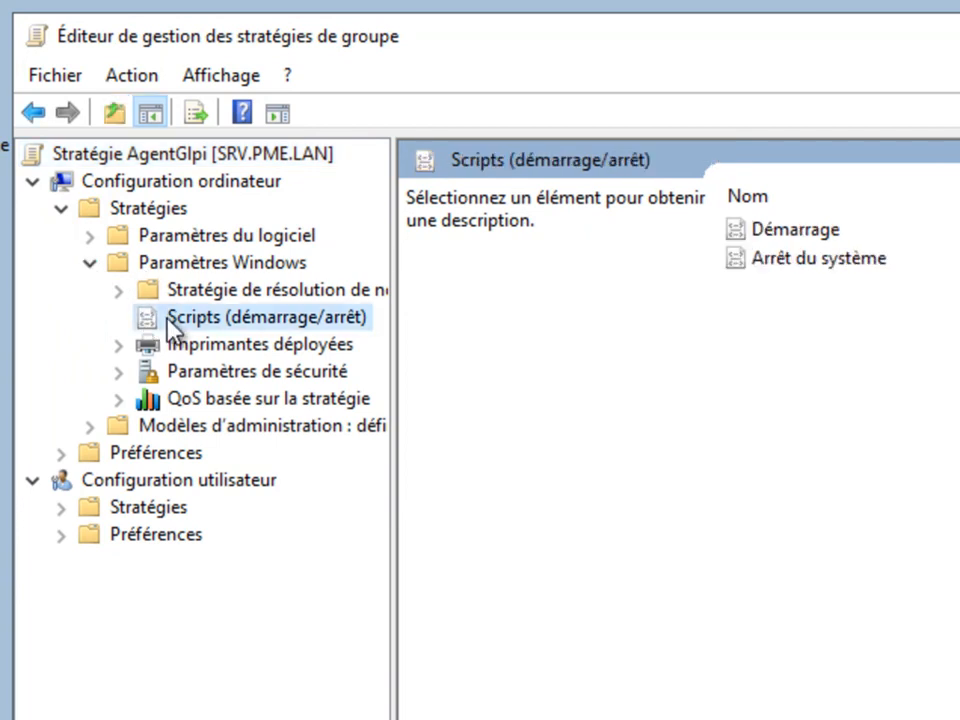
{"action": "double_click", "coordinate": [804, 230]}
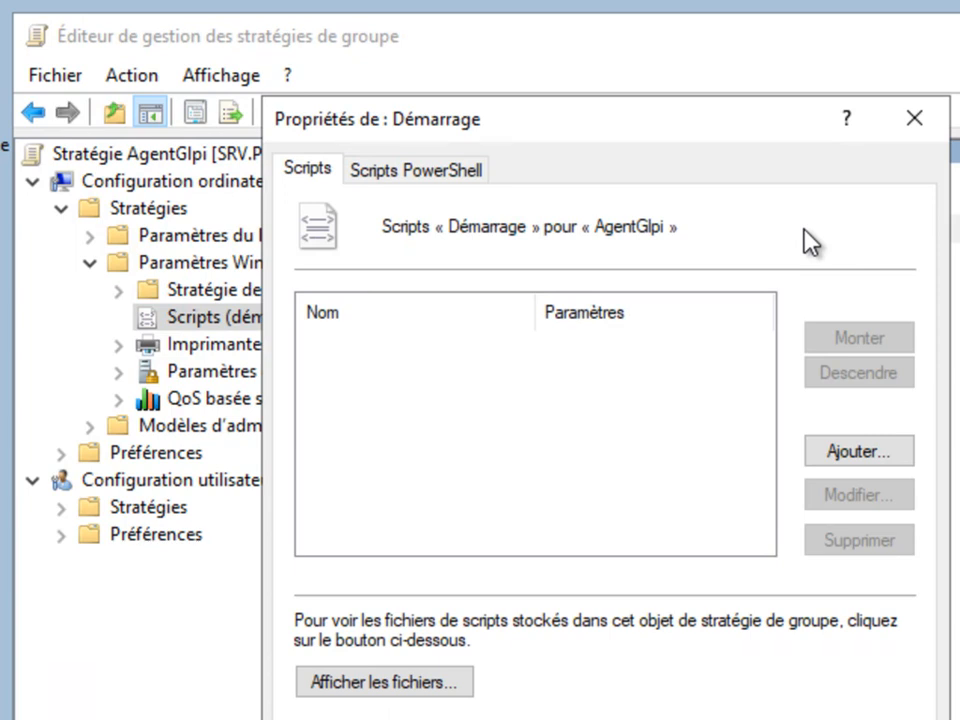
Add a startup script with msiexec.exe as the script name
{"action": "left_click", "coordinate": [895, 457]}
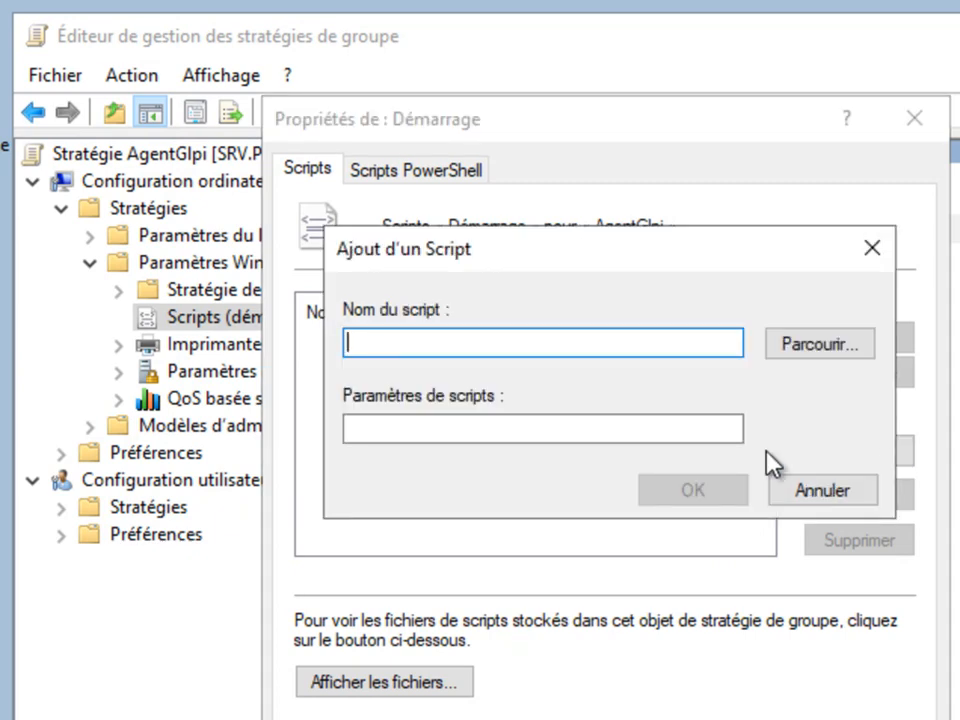
{"action": "type", "text": "msie"}
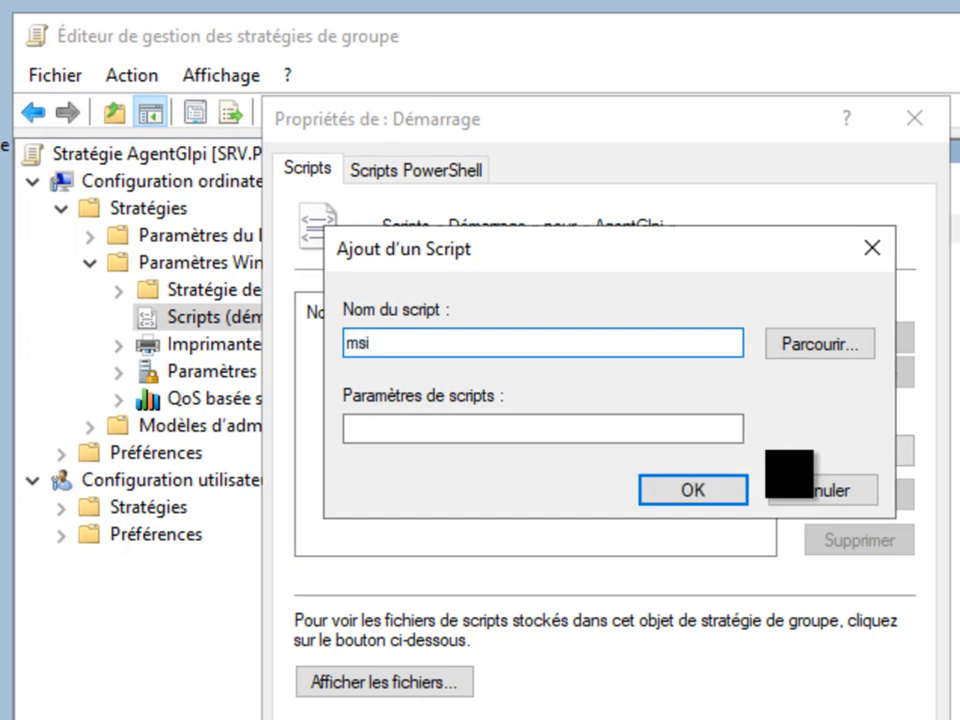
{"action": "type", "text": "xec.exe"}
Enter the script parameters /quiet /i "\\172.16.1.99\AgentGLPI\GLPI-Agent-1.4-x64.msi" for a silent installation from the shared folder
{"action": "left_click", "coordinate": [481, 431]}
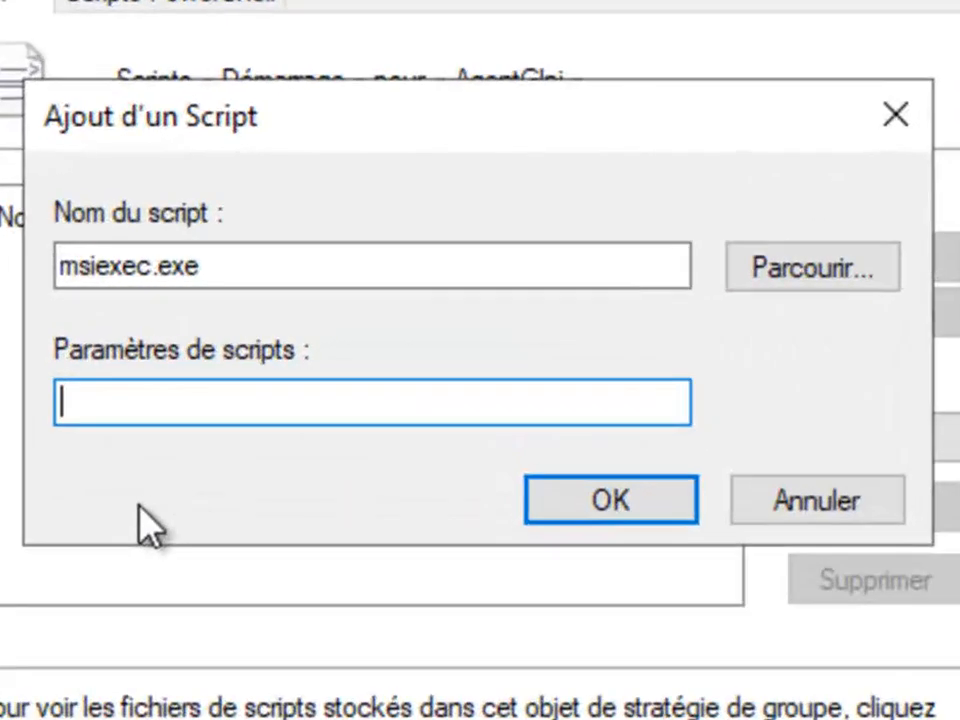
{"action": "type", "text": "/"}
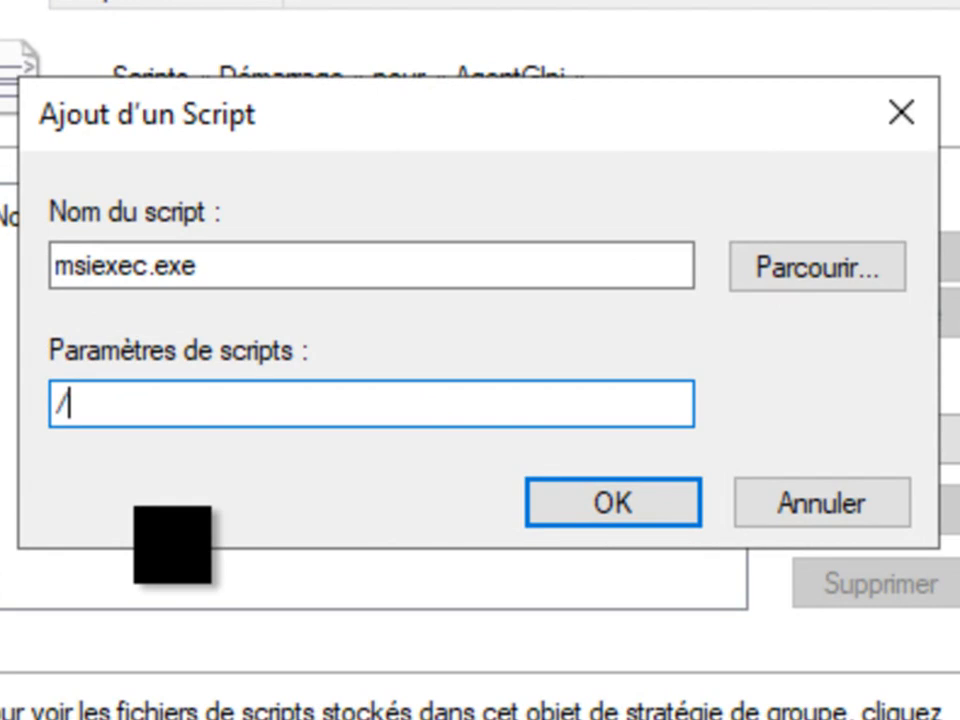
{"action": "type", "text": "quiet"}
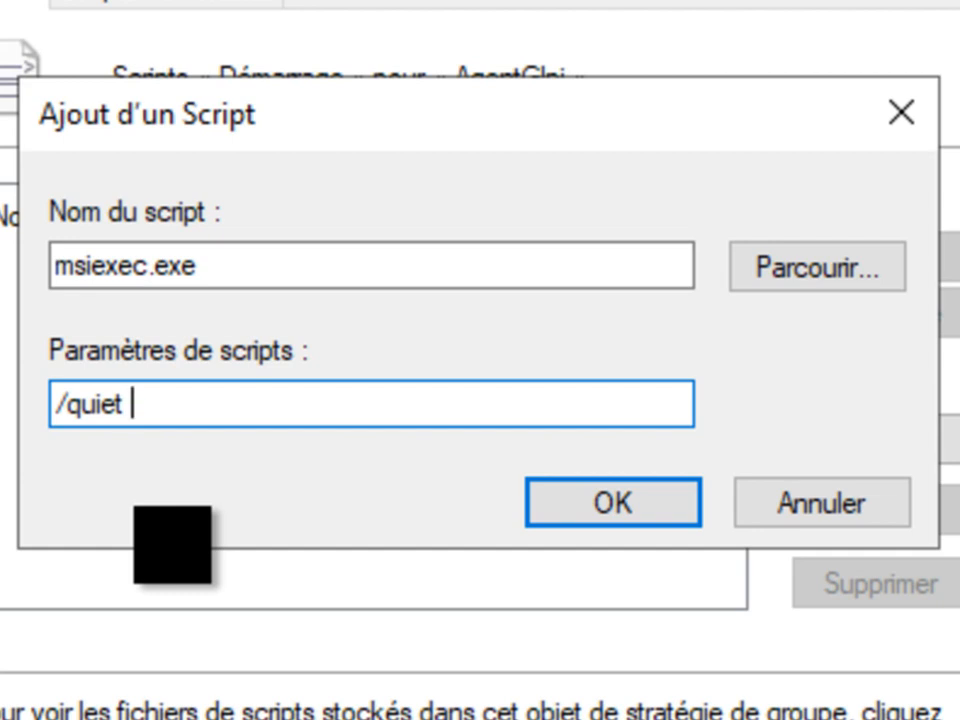
{"action": "type", "text": " /i"}
{"action": "type", "text": "\"\\\\"}
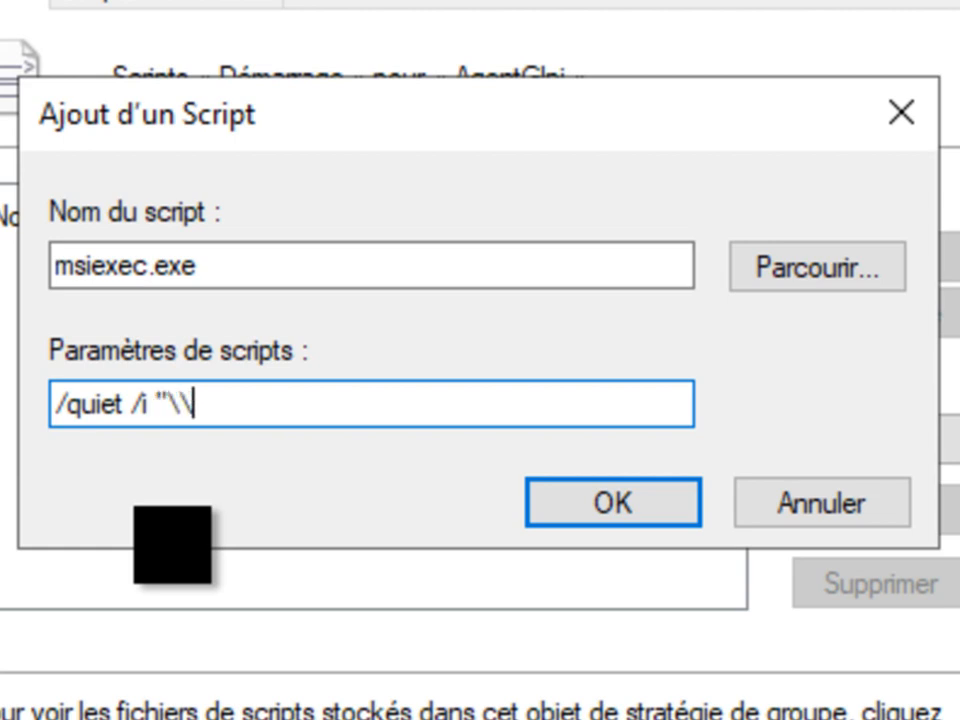
{"action": "type", "text": "17"}
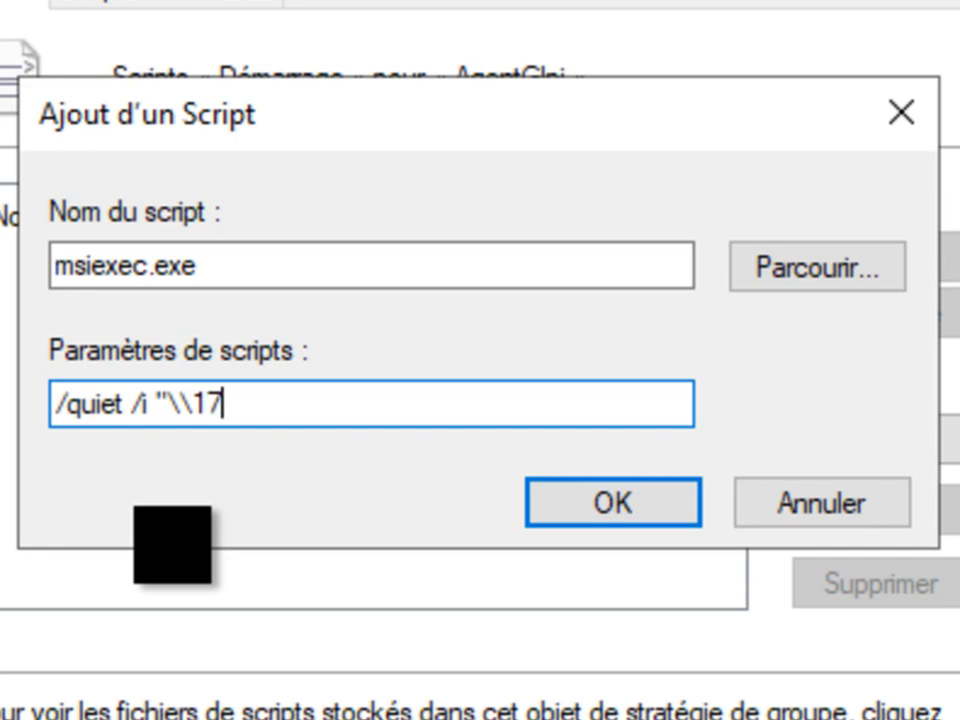
{"action": "type", "text": "2.16.1."}
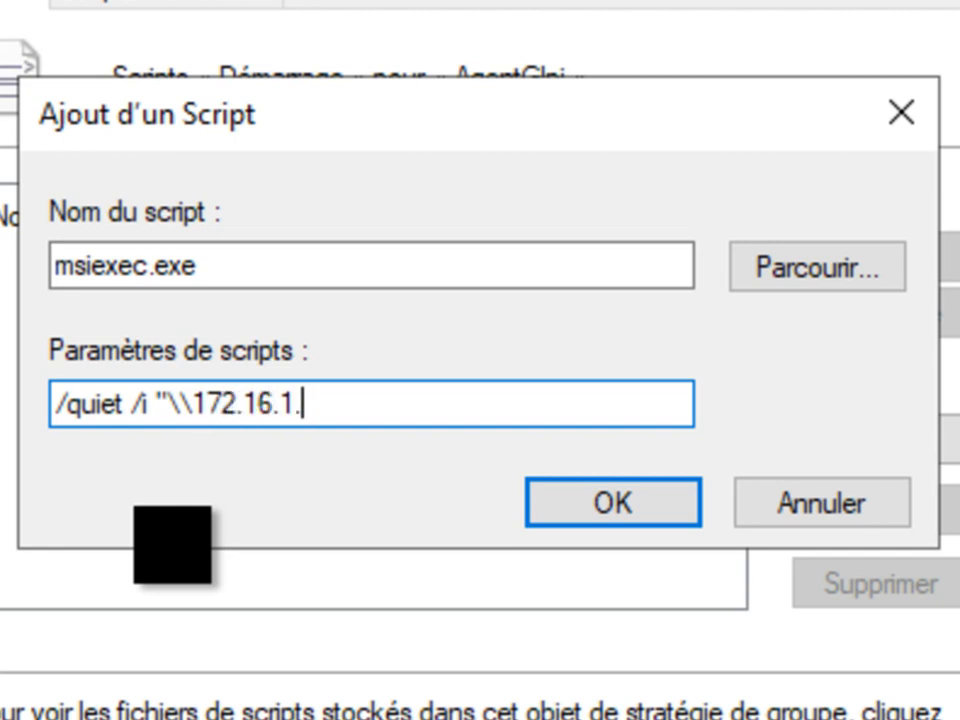
{"action": "type", "text": "99"}
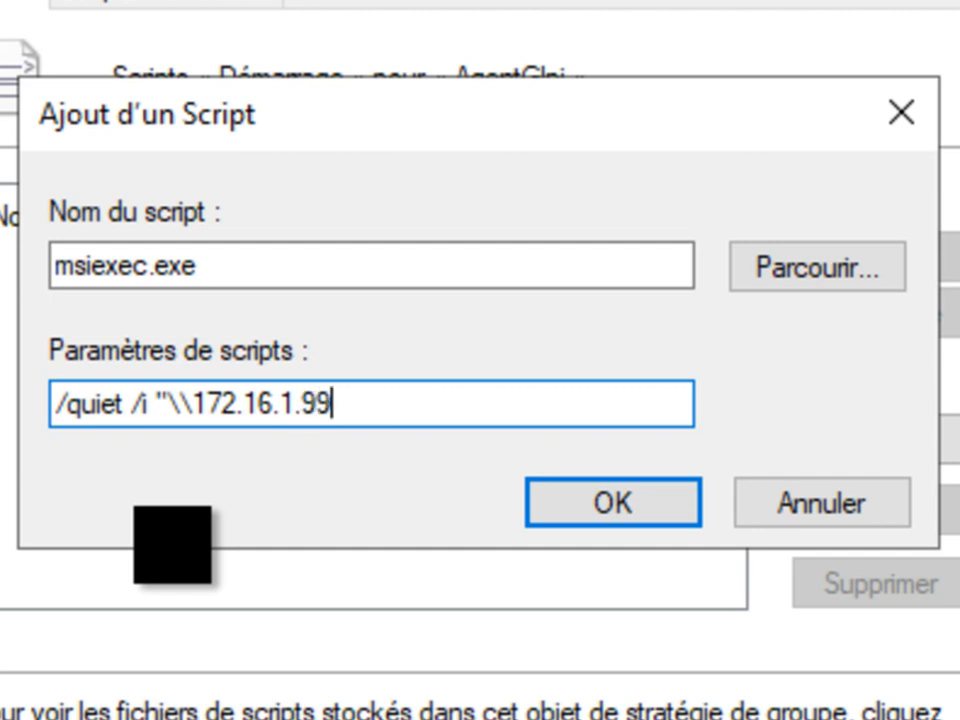
{"action": "type", "text": "\\A"}
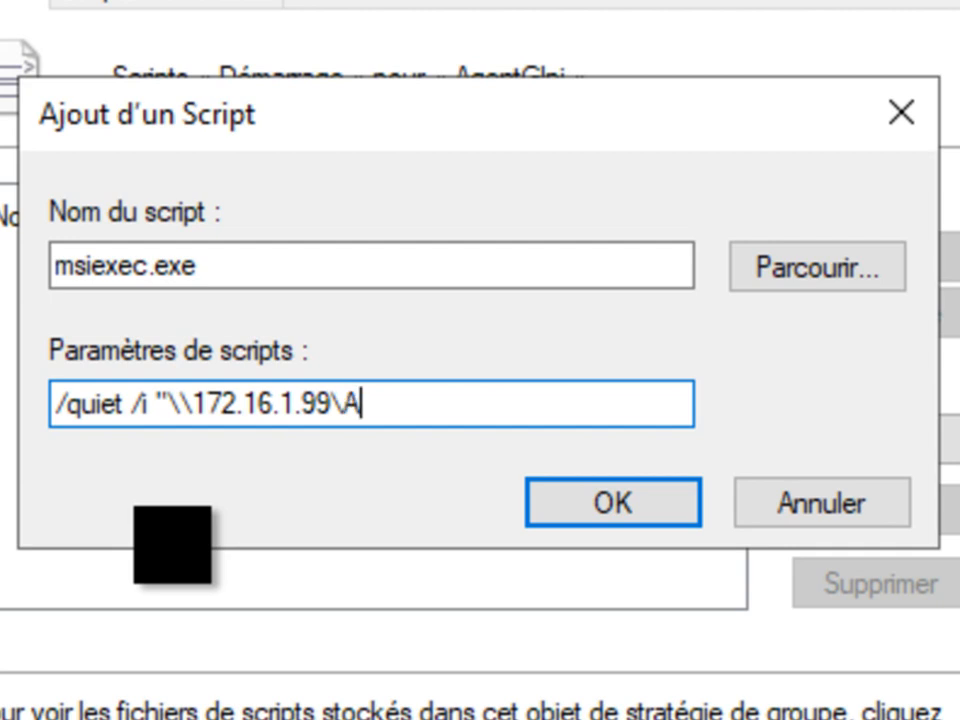
{"action": "type", "text": "gentGLPI"}
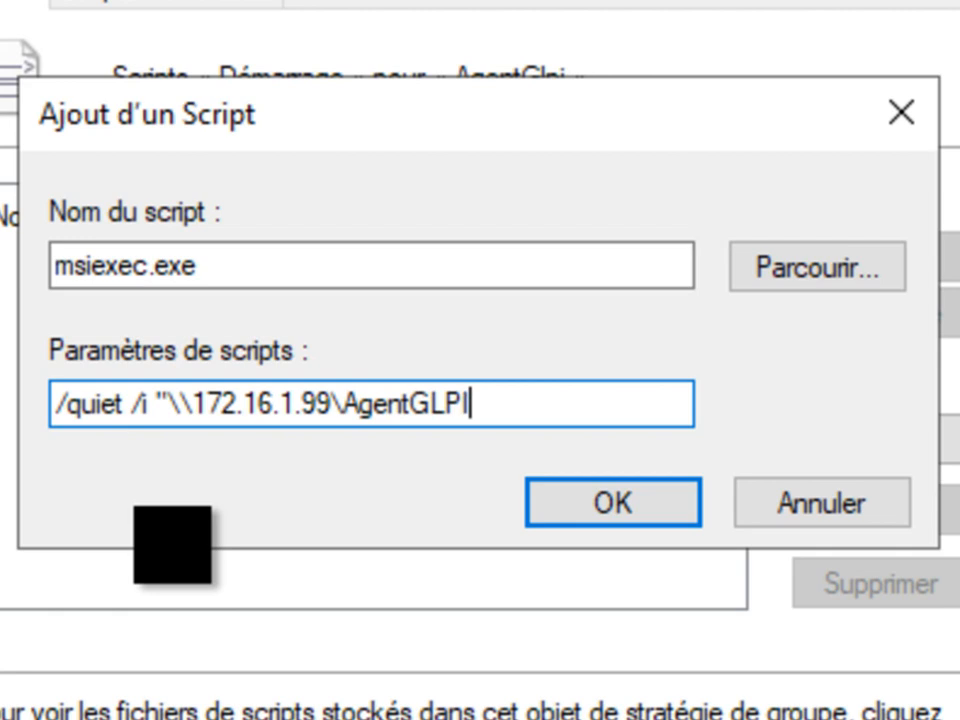
{"action": "type", "text": "\\GLPI-Agent-1.4-x64.msi"}
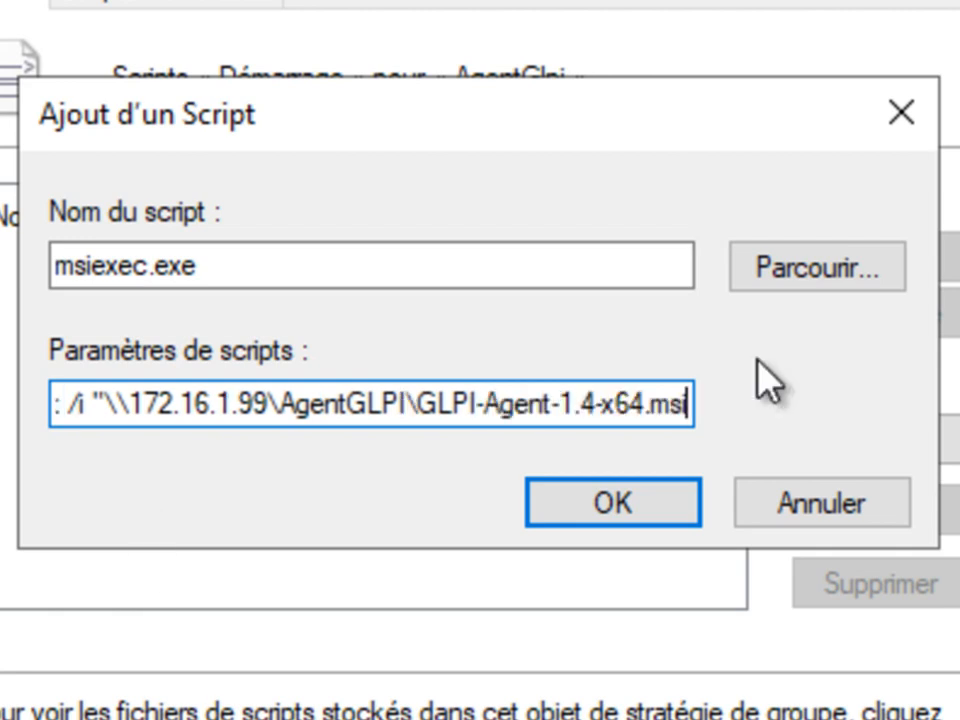
{"action": "type", "text": "\""}
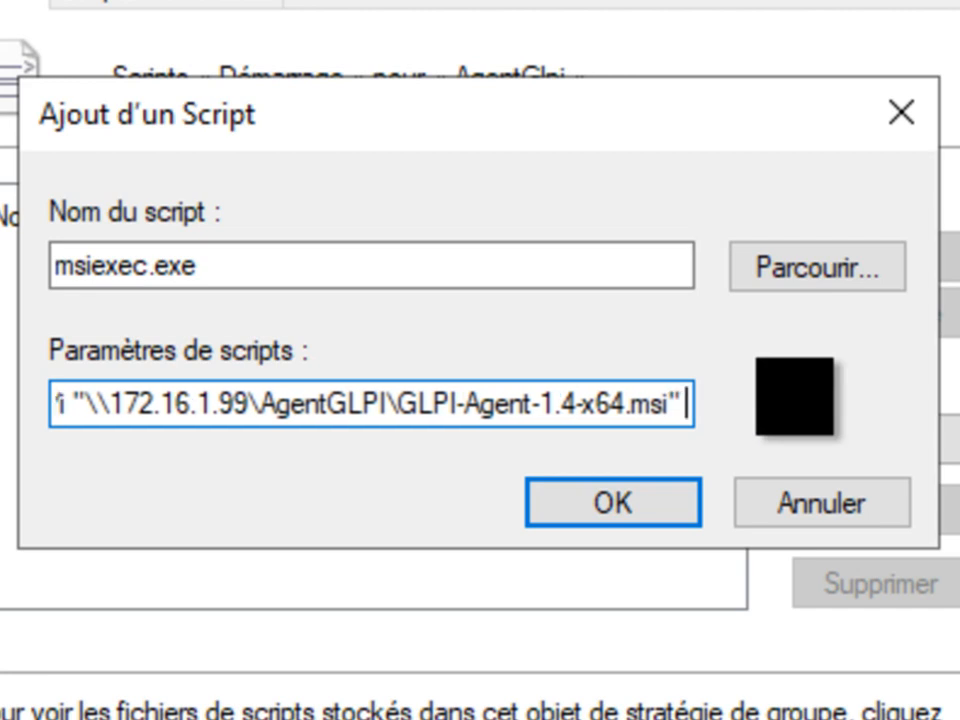
Append the options runnow=1 and Add_firewall_exception=1 to the script parameters
{"action": "type", "text": " run"}
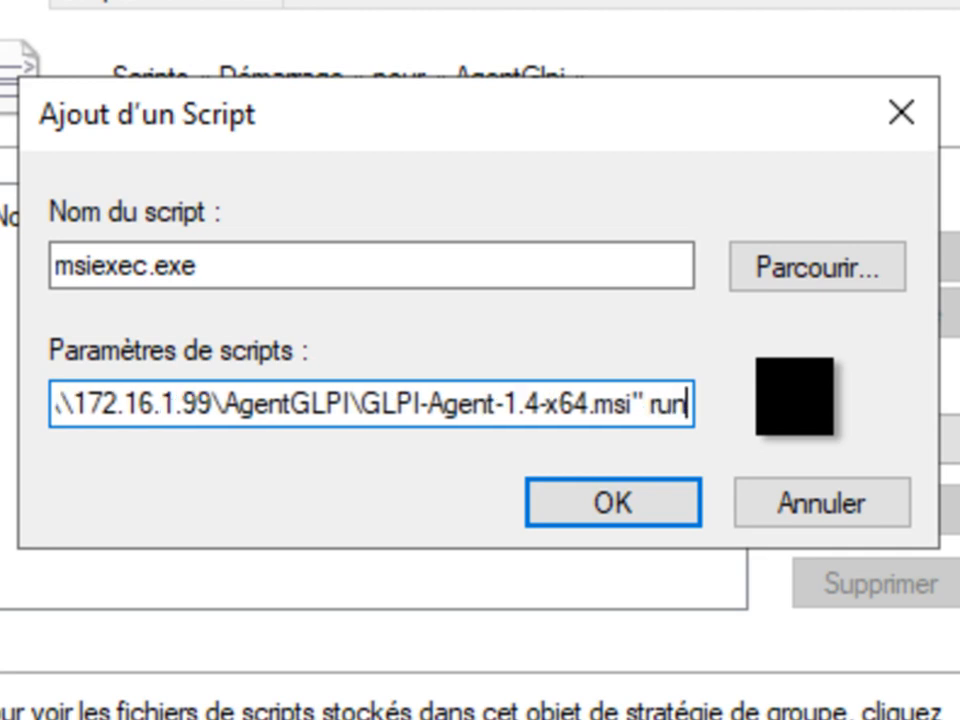
{"action": "type", "text": "now"}
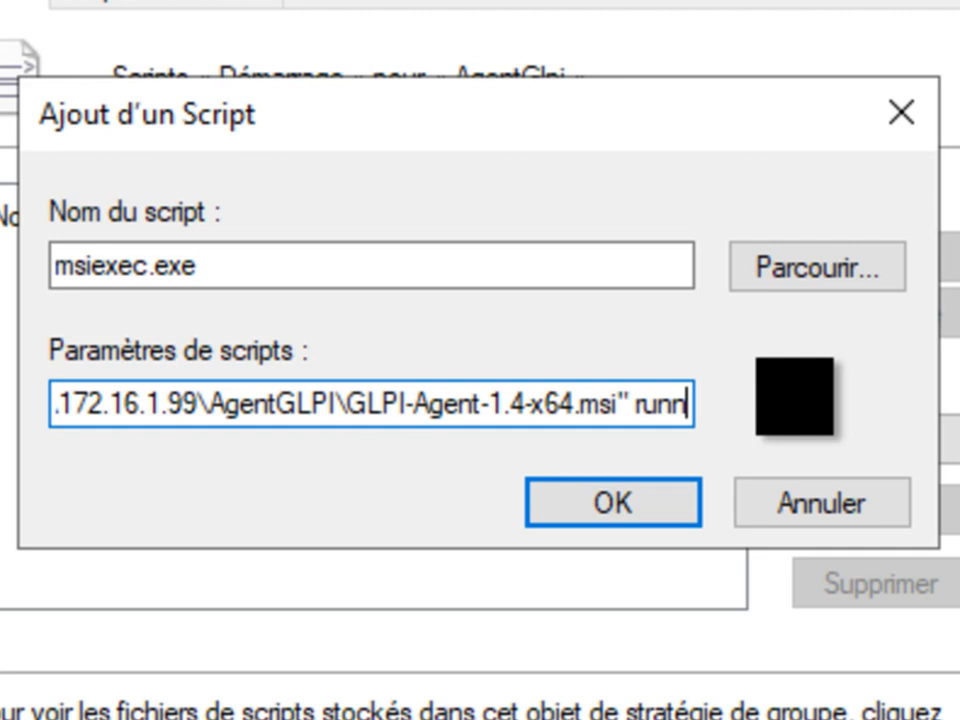
{"action": "type", "text": "=1"}
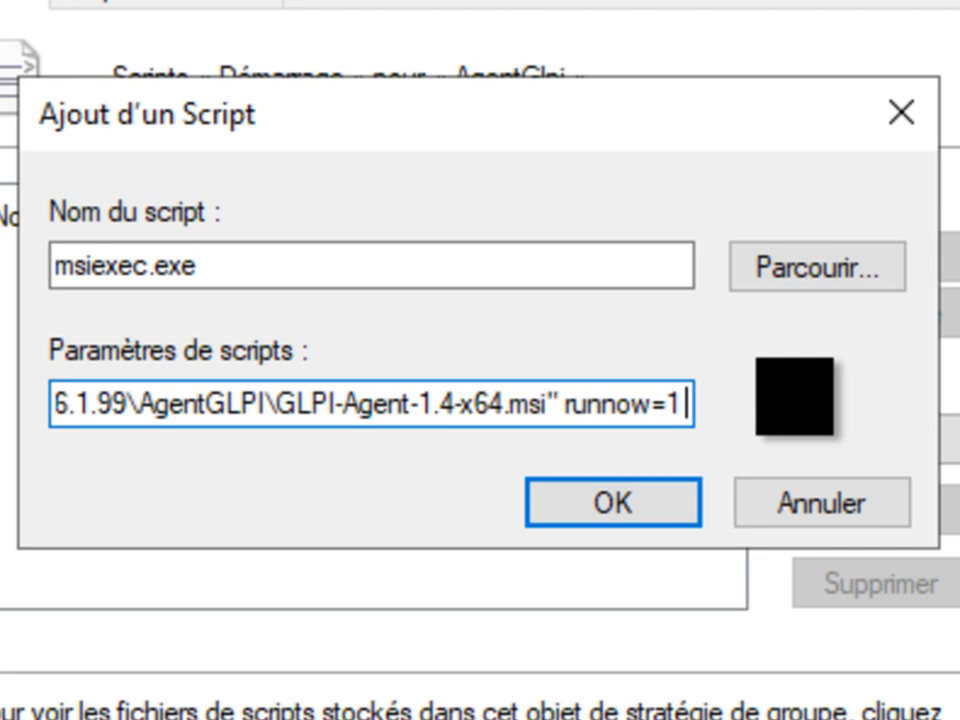
{"action": "type", "text": "A"}
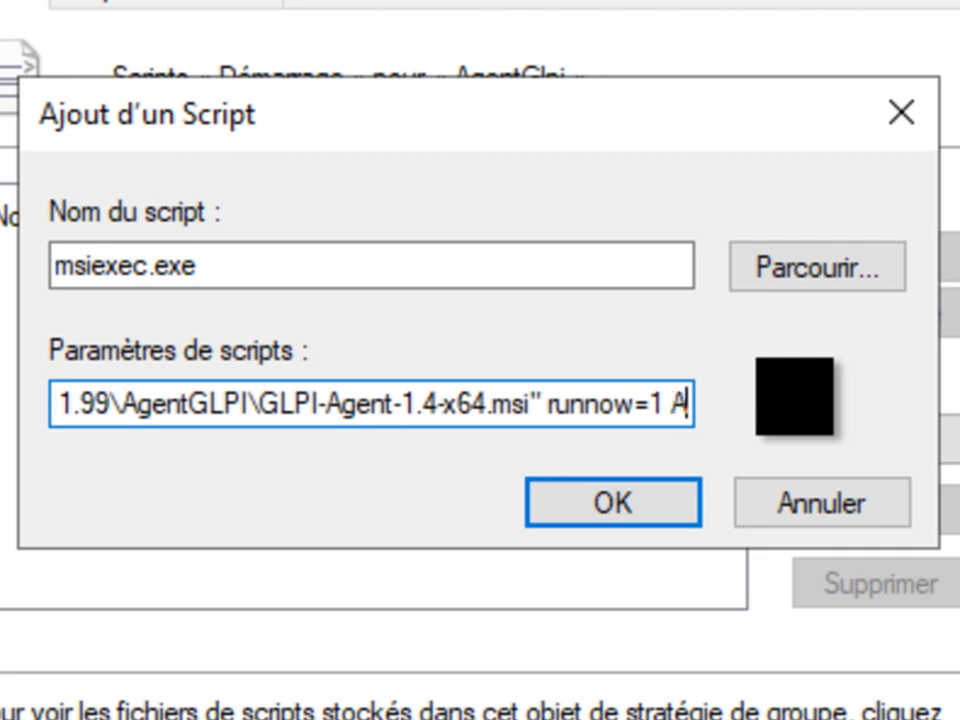
{"action": "type", "text": "dd"}
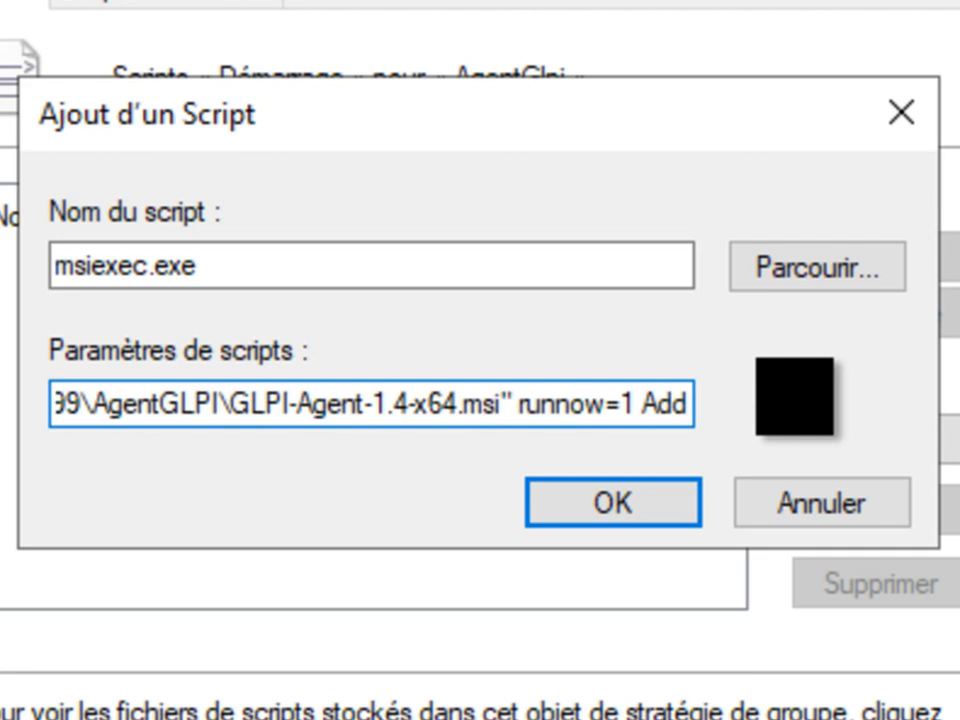
{"action": "type", "text": "_fire"}
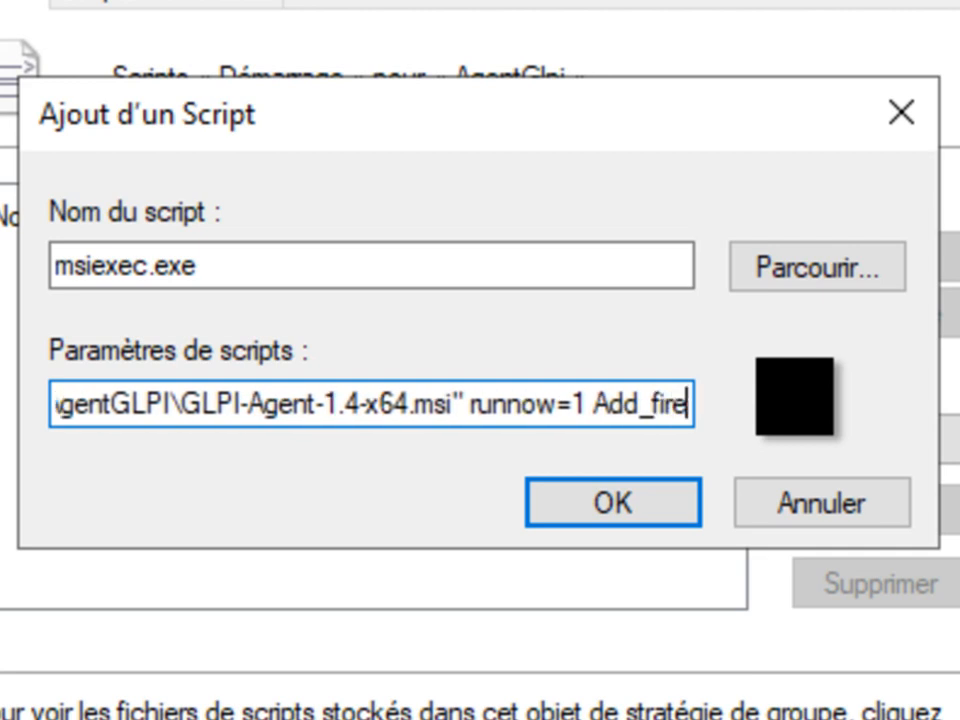
{"action": "type", "text": "wall_exce"}
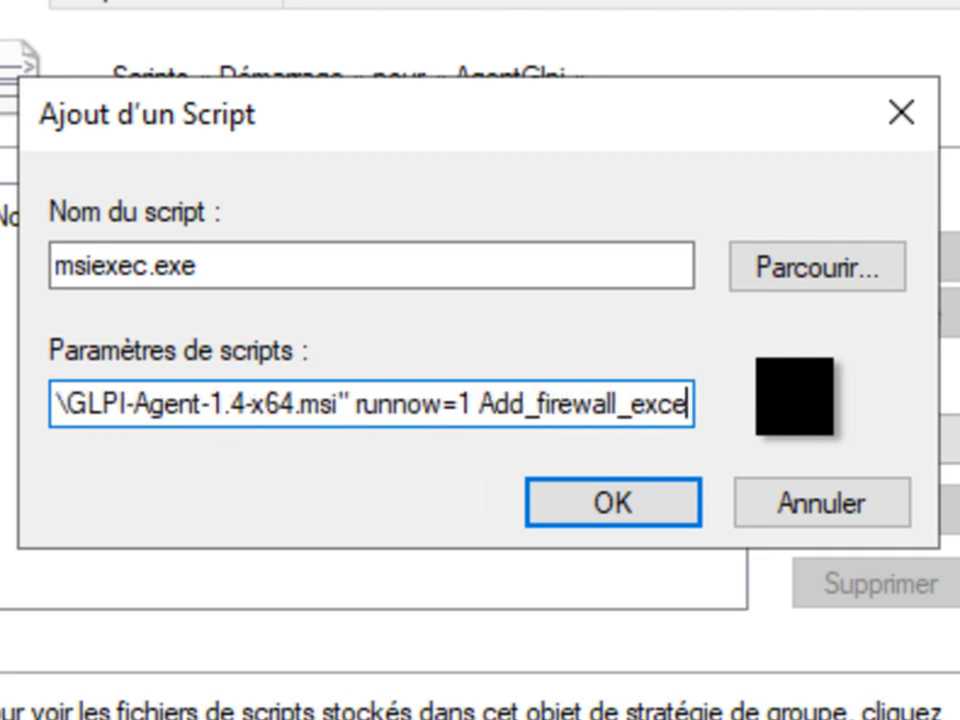
{"action": "type", "text": "ption=1"}
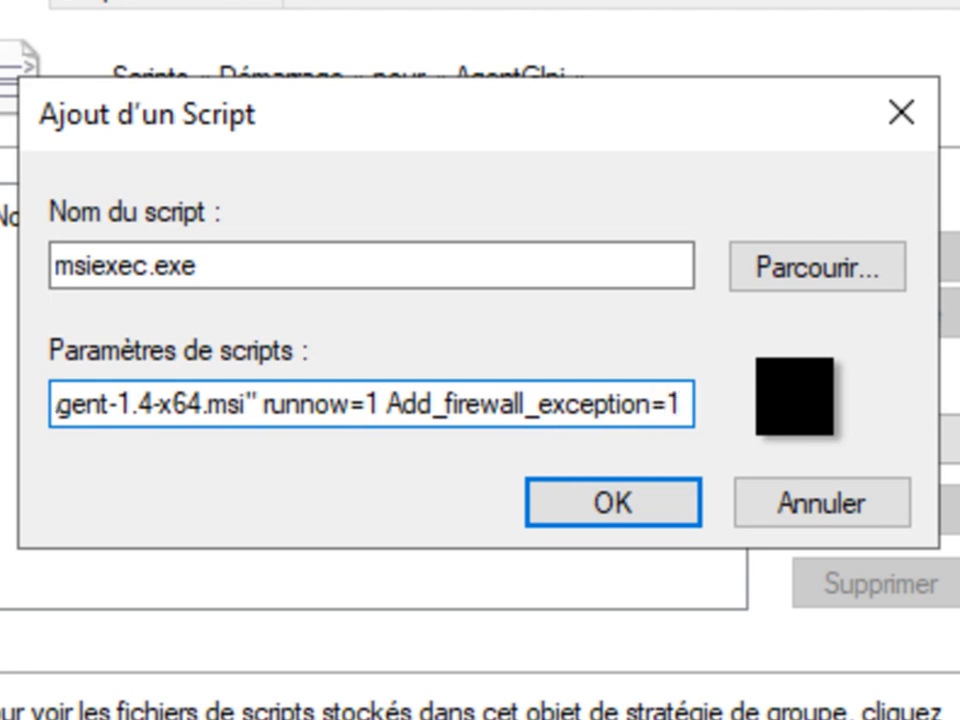
{"action": "type", "text": " Server"}
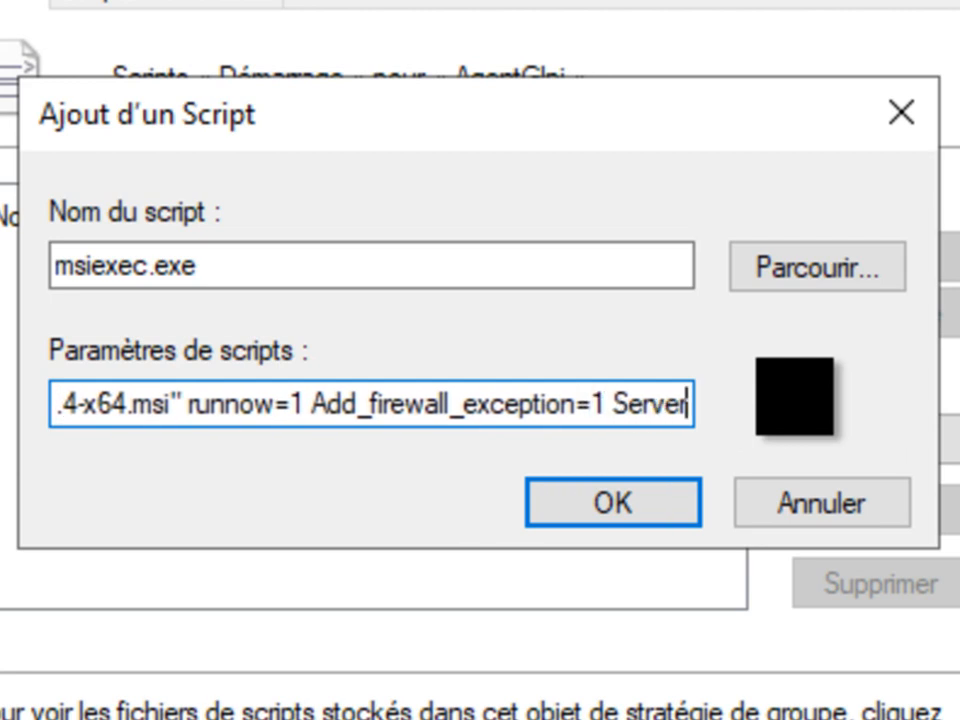
{"action": "type", "text": "=\""}
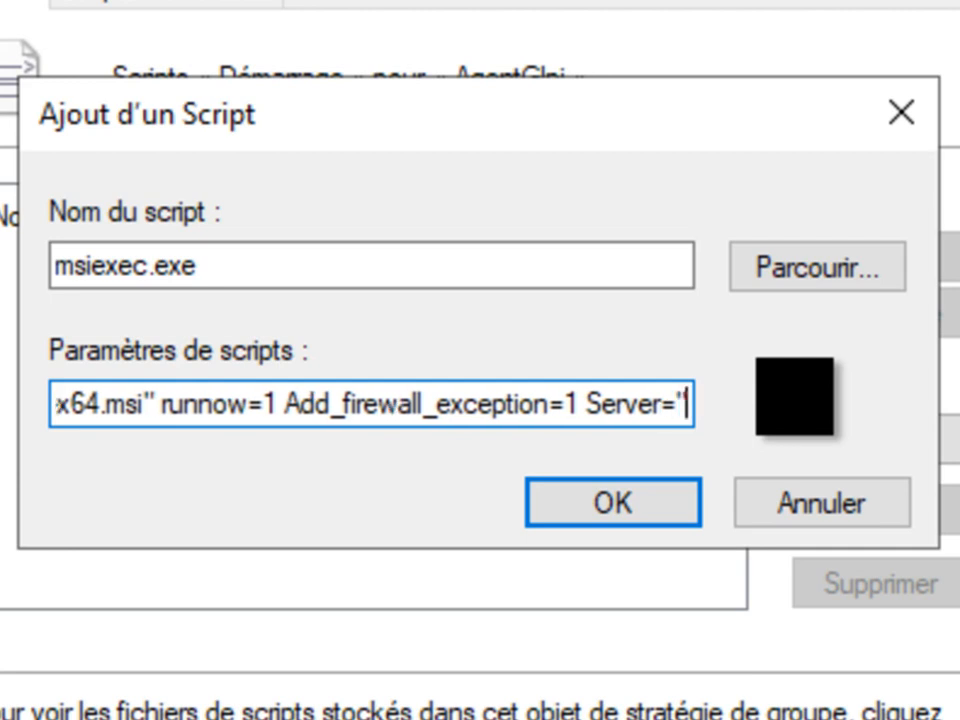
{"action": "type", "text": "h"}
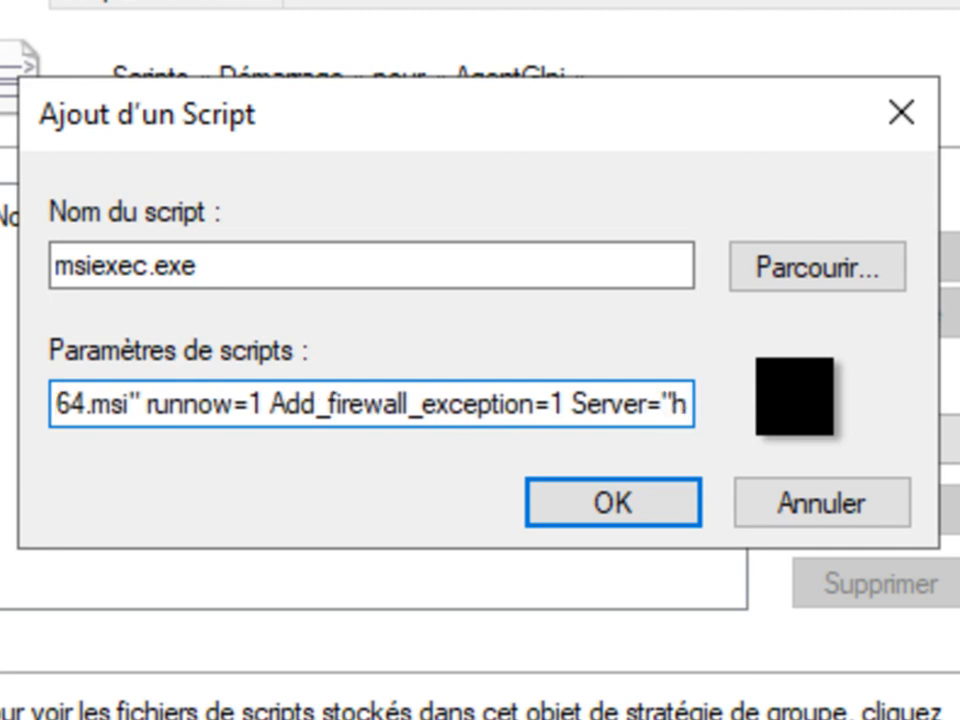
{"action": "type", "text": "ttp"}
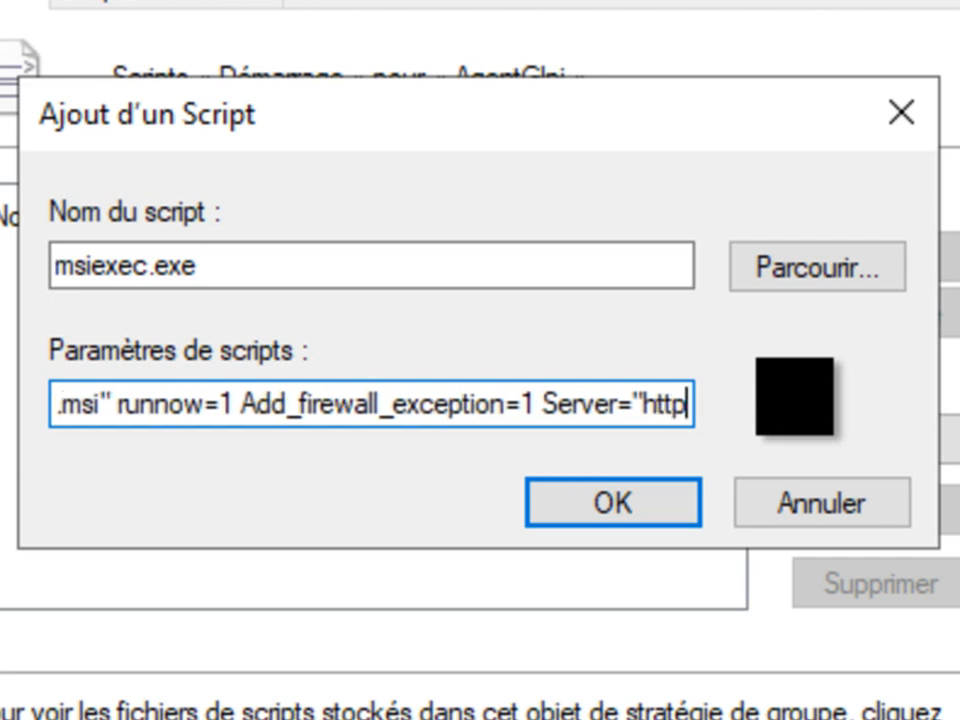
{"action": "type", "text": "://"}
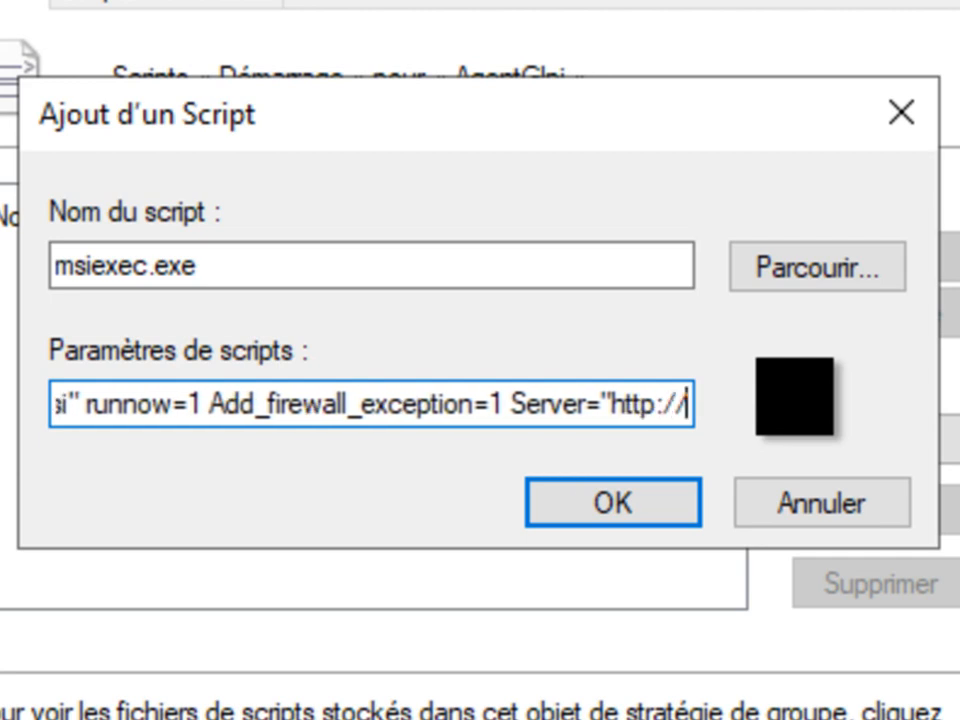
{"action": "type", "text": "172"}
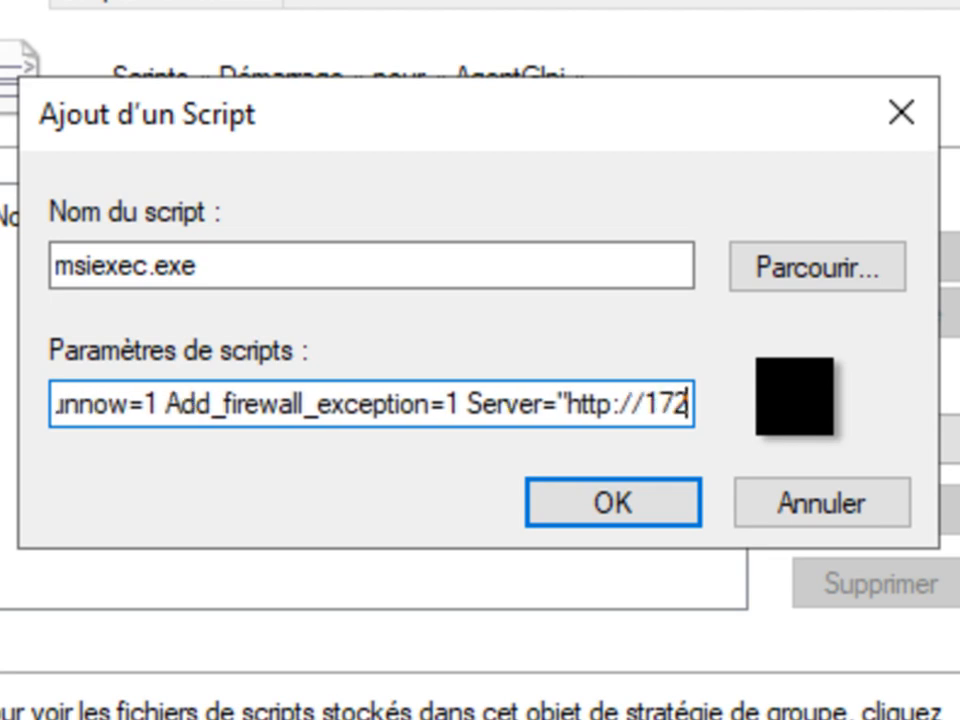
{"action": "type", "text": ".16.1.99"}
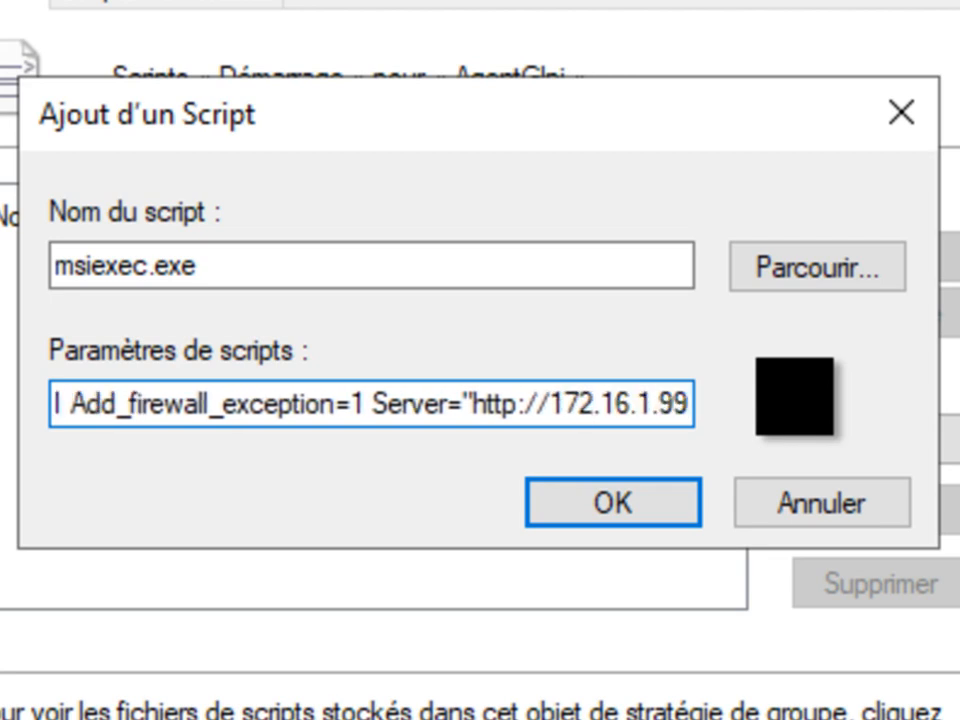
{"action": "type", "text": "/glp"}
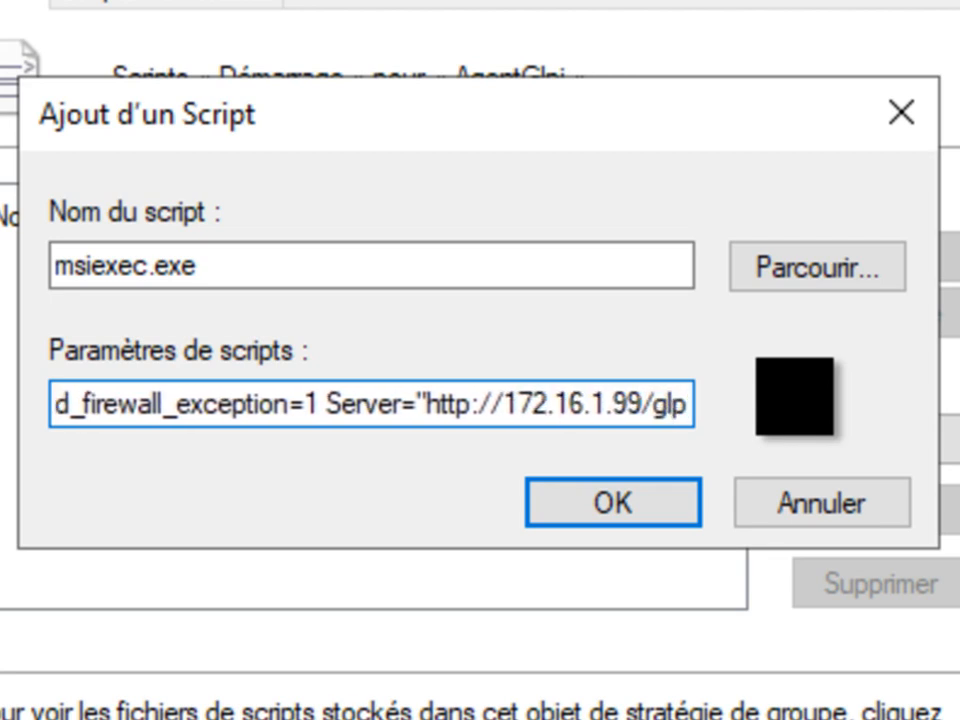
{"action": "type", "text": "i/front"}
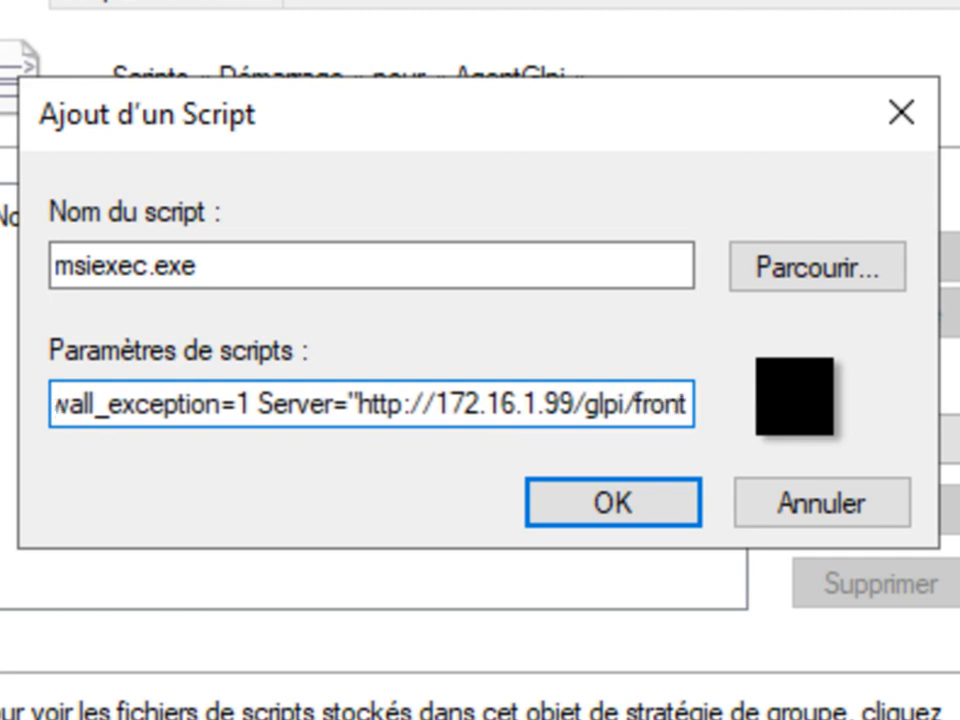
{"action": "type", "text": "/inven"}
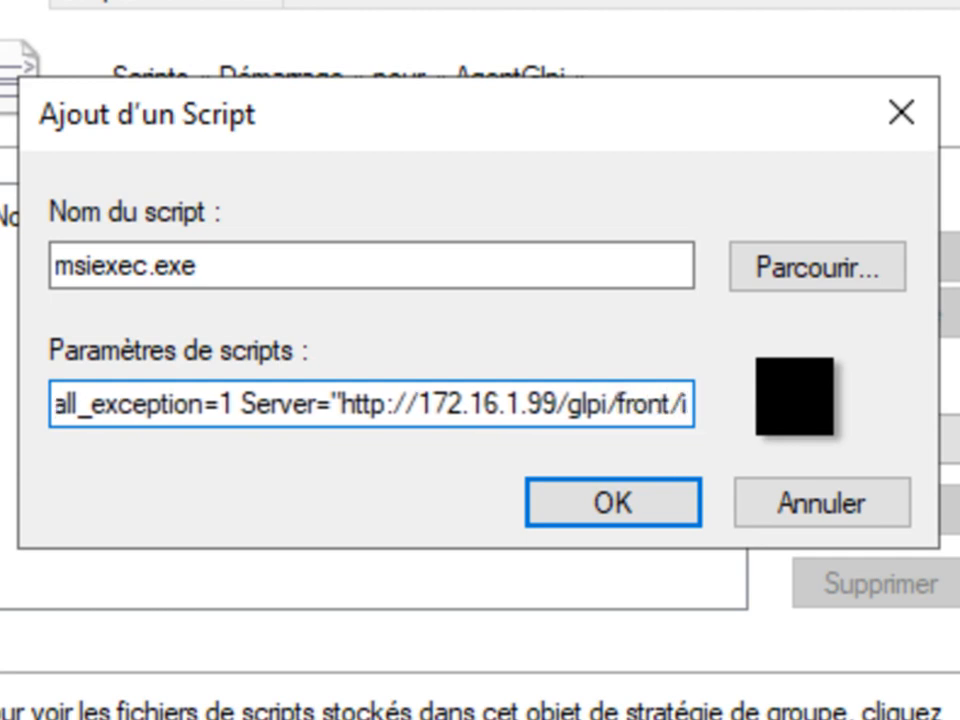
{"action": "type", "text": "o"}
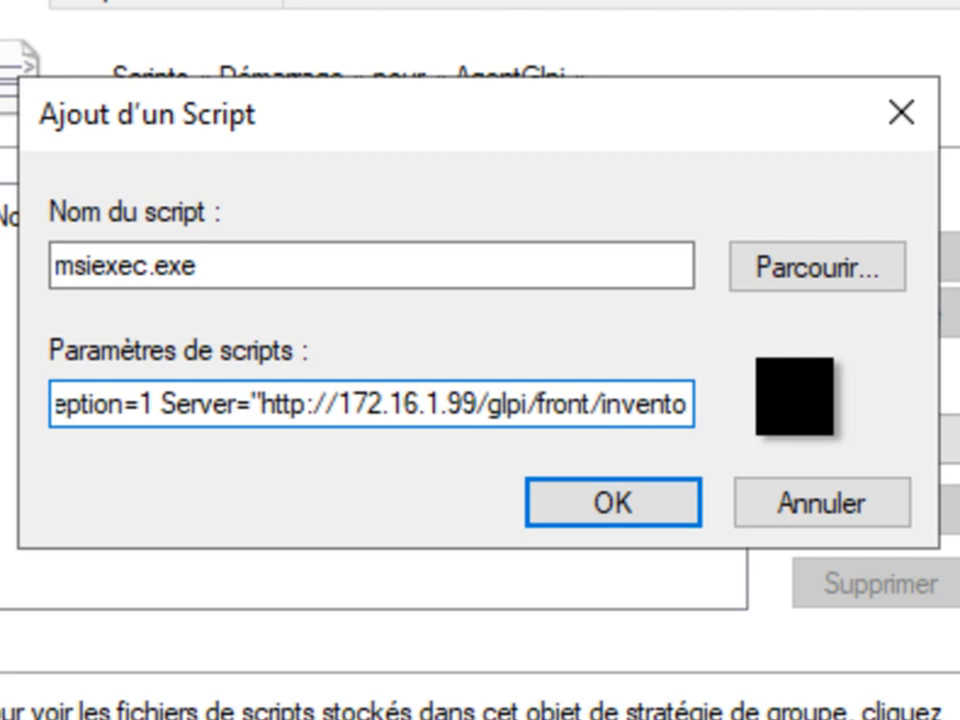
{"action": "type", "text": "ry.php\""}
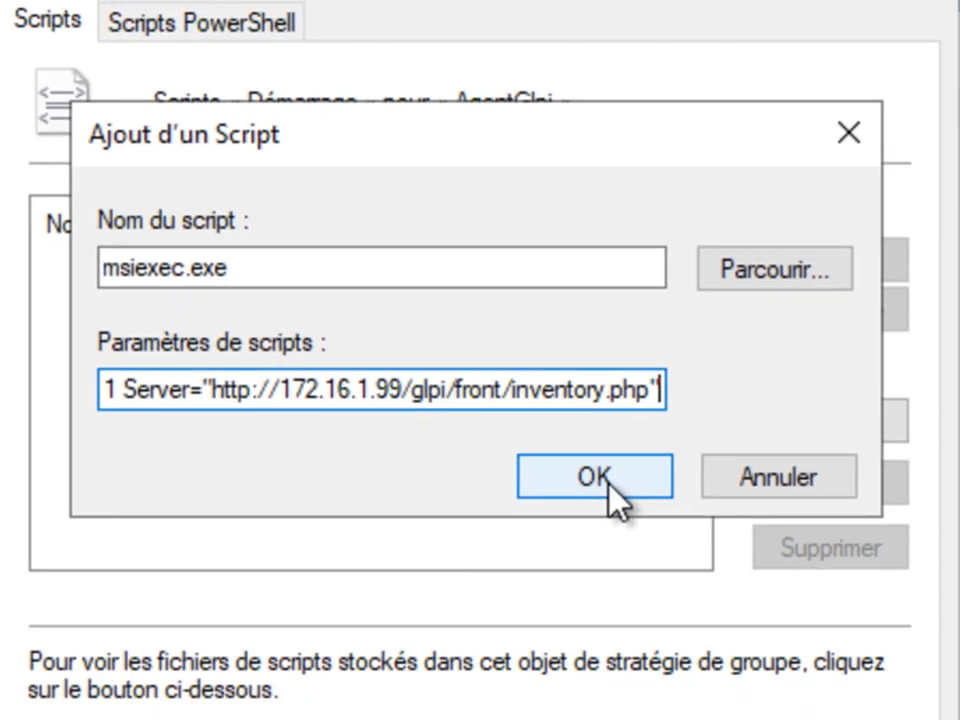
{"action": "left_click", "coordinate": [618, 512]}
{"action": "left_click", "coordinate": [488, 583]}
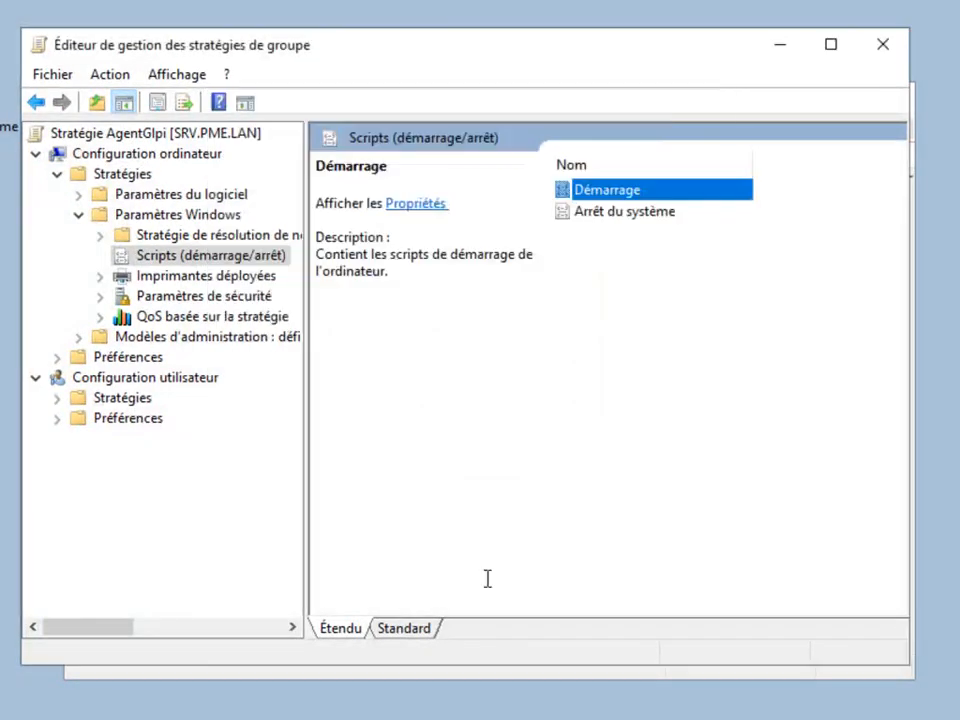
Close the Group Policy editor and management console, and open 172.16.1.99/glpi in Google Chrome
{"action": "left_click", "coordinate": [883, 46]}
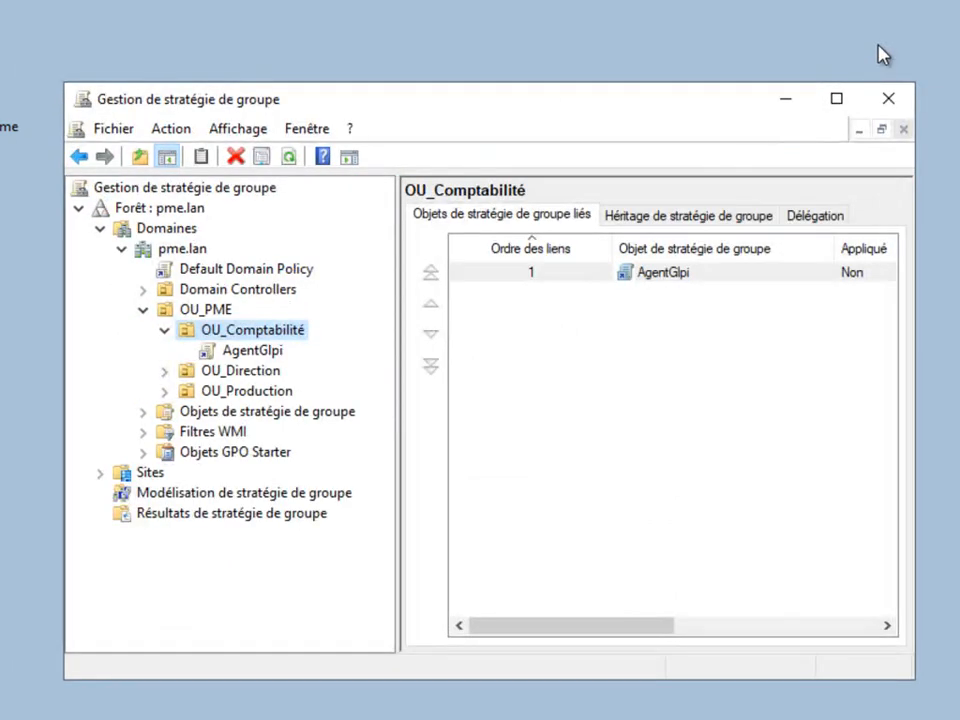
{"action": "left_click", "coordinate": [884, 105]}
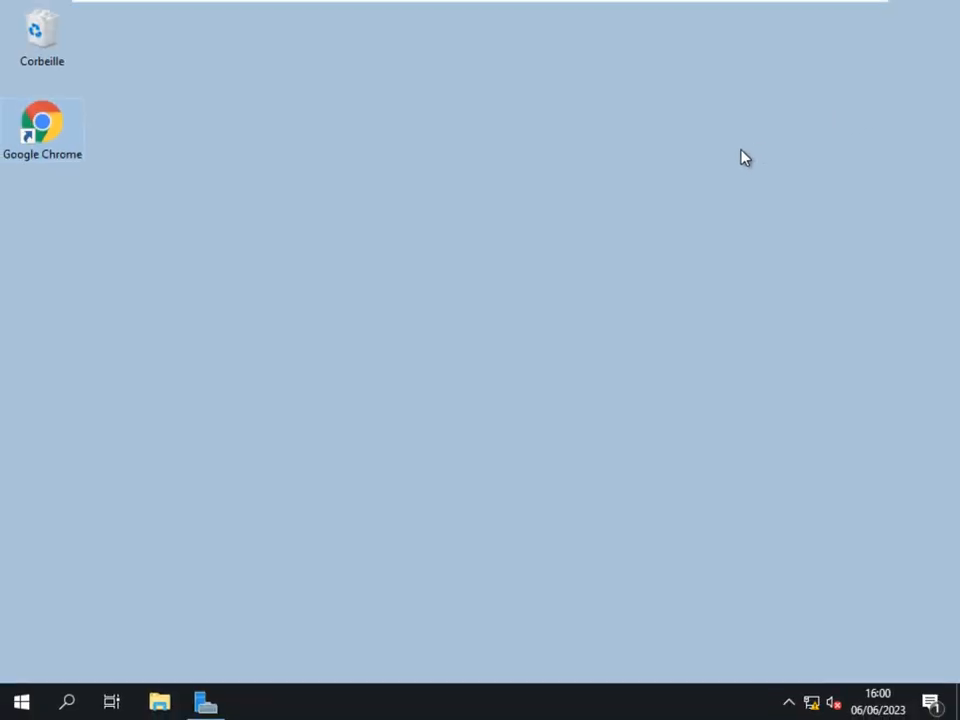
{"action": "double_click", "coordinate": [44, 142]}
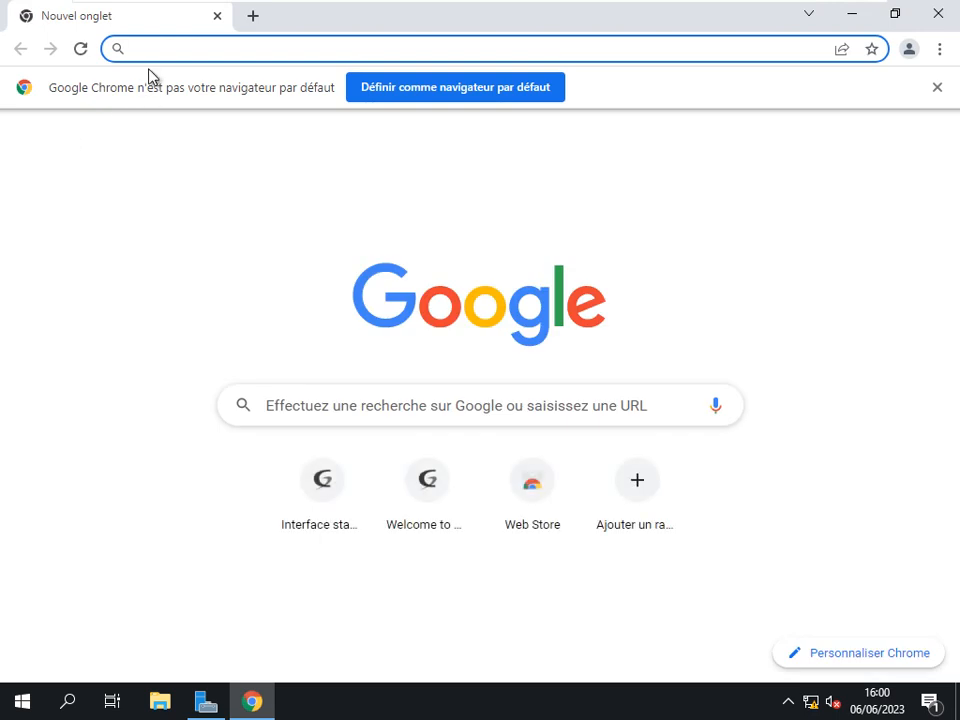
{"action": "type", "text": "172.16.1.99/glpi"}
{"action": "key", "text": "Return"}
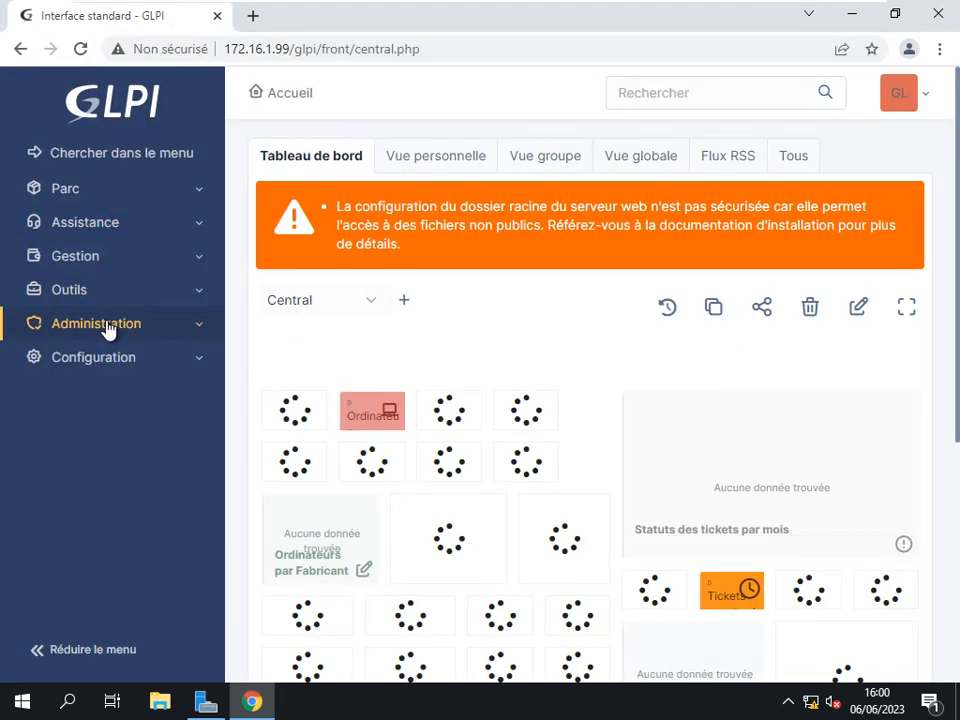
Open the Inventaire configuration page in the Administration section of GLPI
{"action": "left_click", "coordinate": [107, 330]}
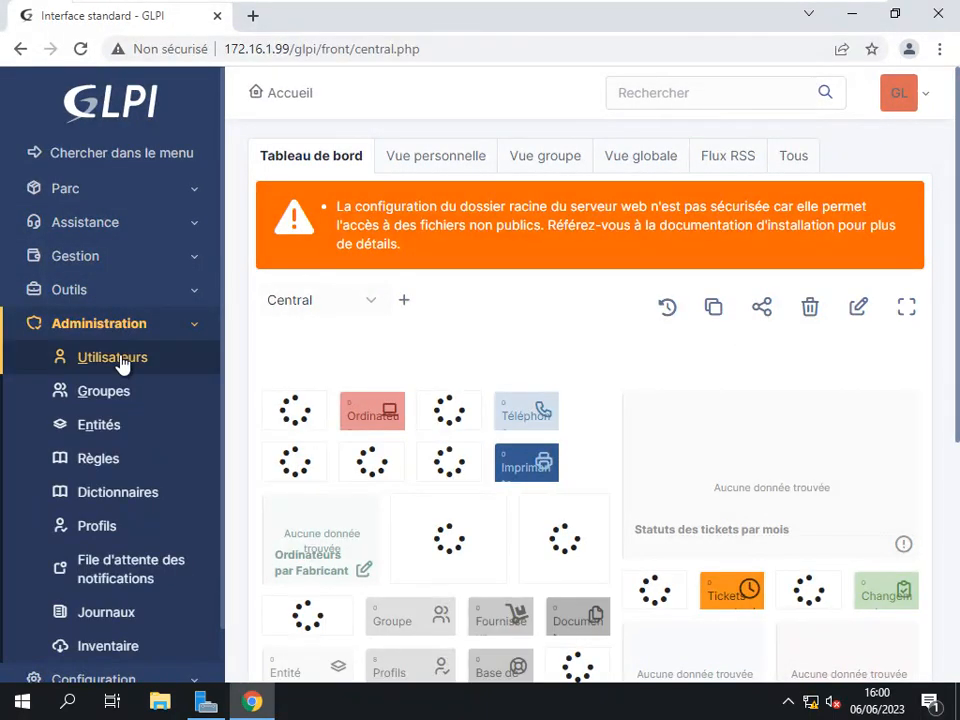
{"action": "scroll", "coordinate": [120, 420], "scroll_direction": "down", "scroll_amount": 1}
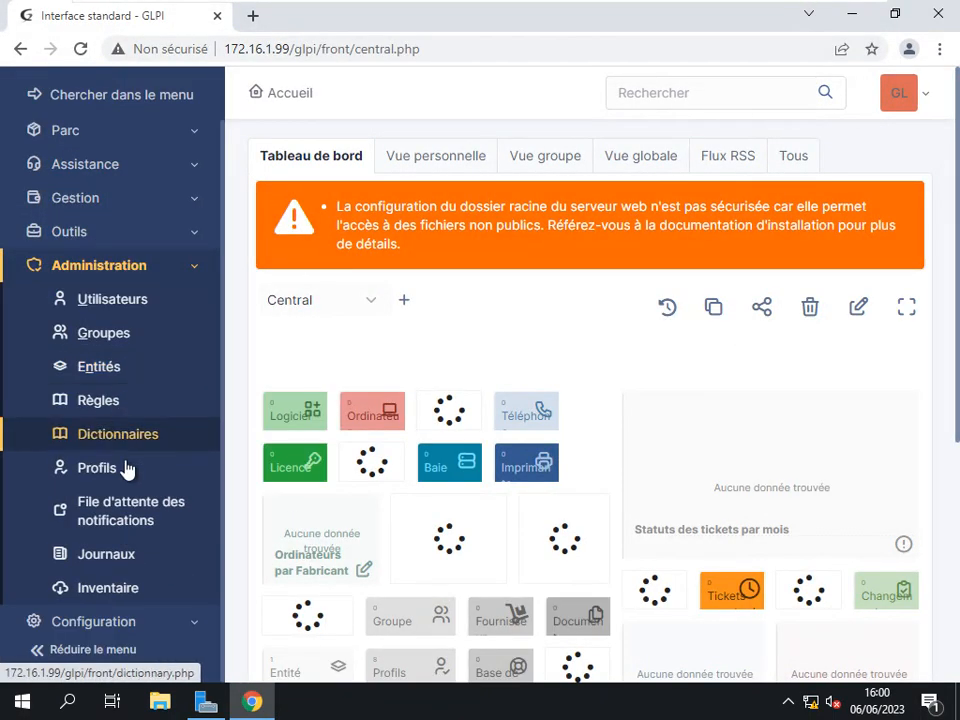
{"action": "left_click", "coordinate": [115, 591]}
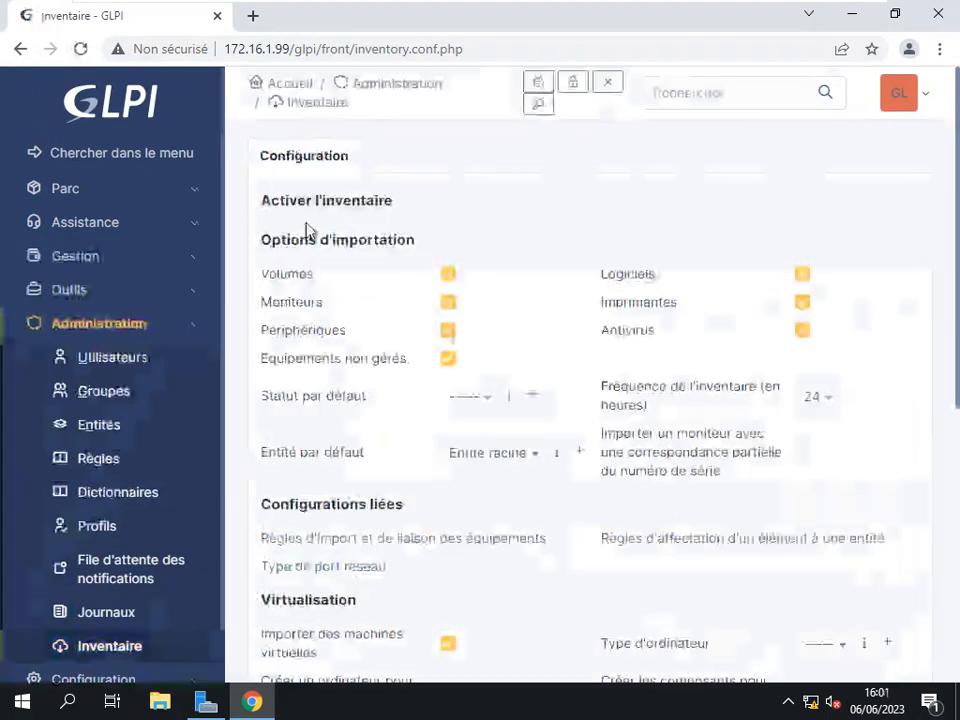
Enable Activer l'inventaire and save the inventory configuration with the other import options left as they are
{"action": "left_click", "coordinate": [538, 170]}
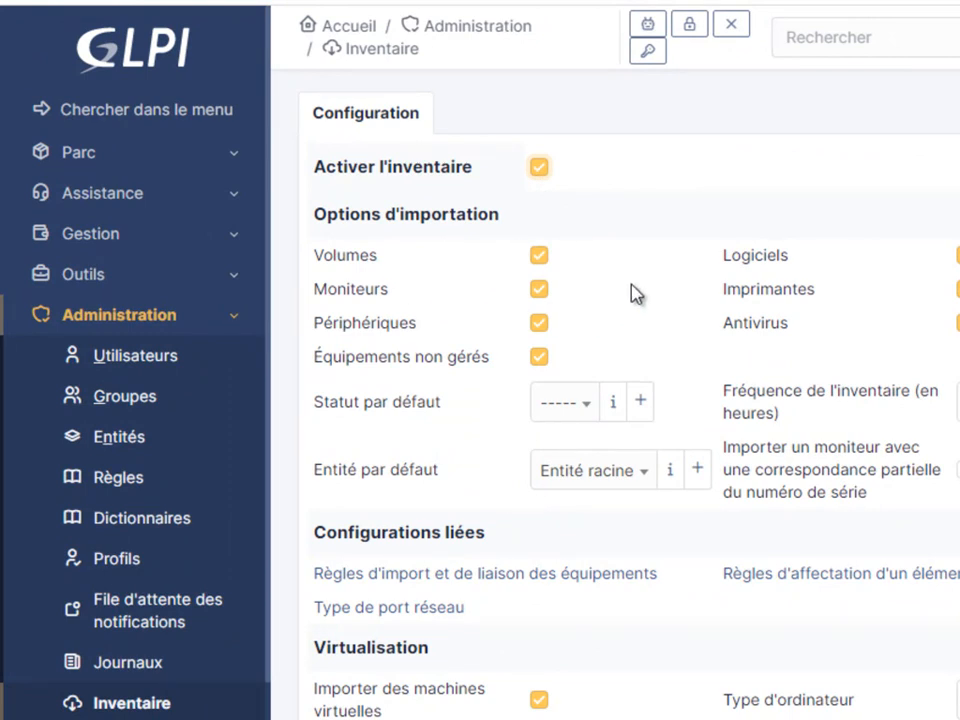
{"action": "scroll", "coordinate": [589, 306], "scroll_direction": "down", "scroll_amount": 1}
{"action": "scroll", "coordinate": [589, 306], "scroll_direction": "down", "scroll_amount": 2}
{"action": "scroll", "coordinate": [590, 311], "scroll_direction": "down", "scroll_amount": 2}
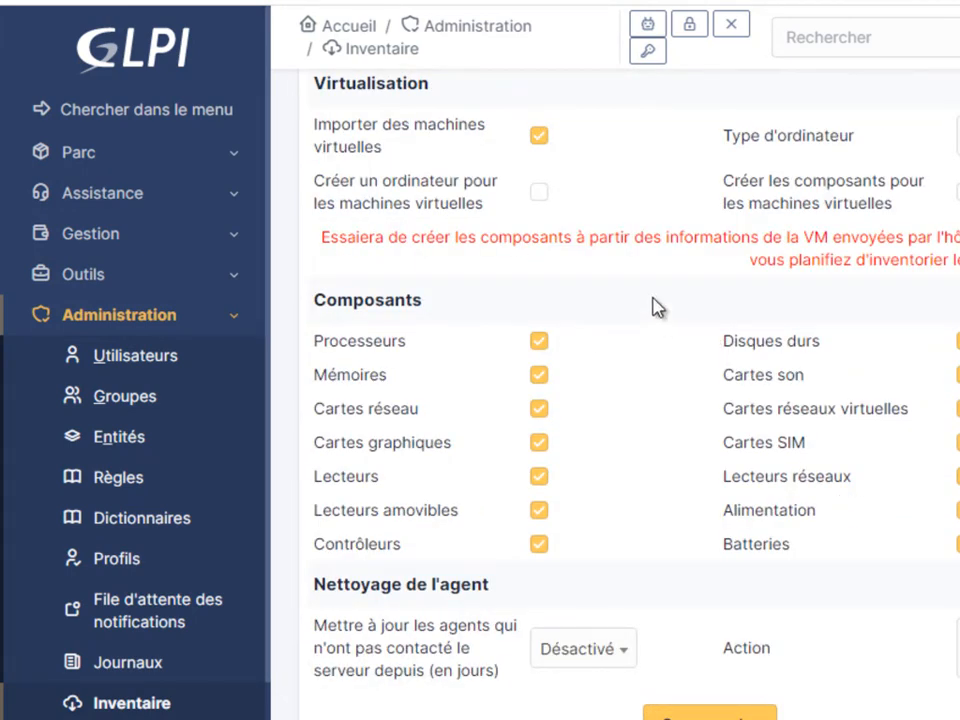
{"action": "scroll", "coordinate": [654, 306], "scroll_direction": "down", "scroll_amount": 1}
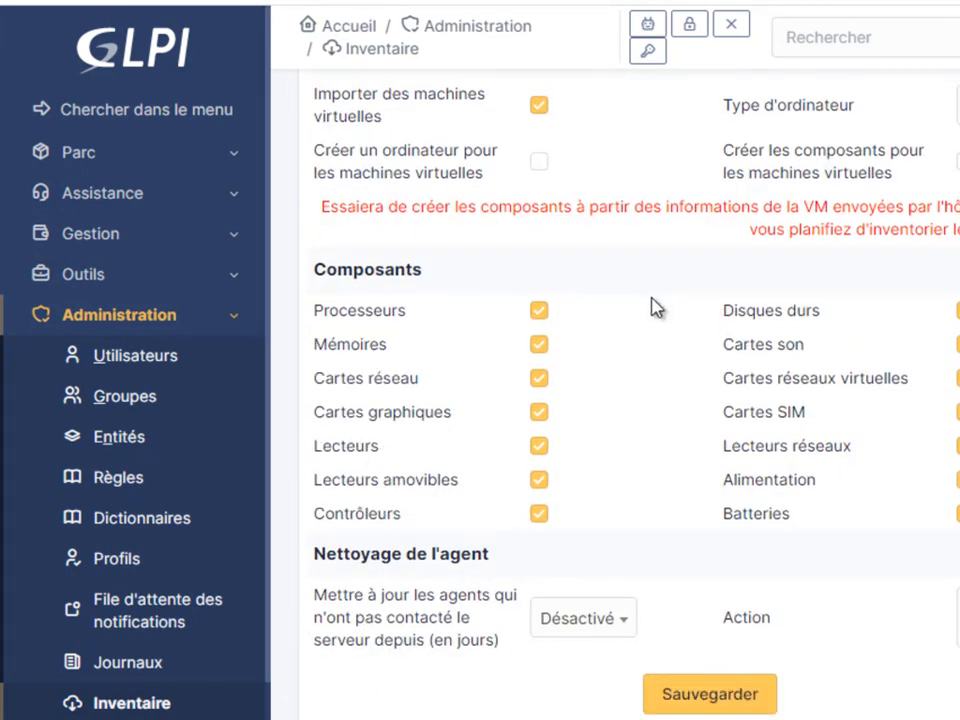
{"action": "left_click", "coordinate": [736, 708]}
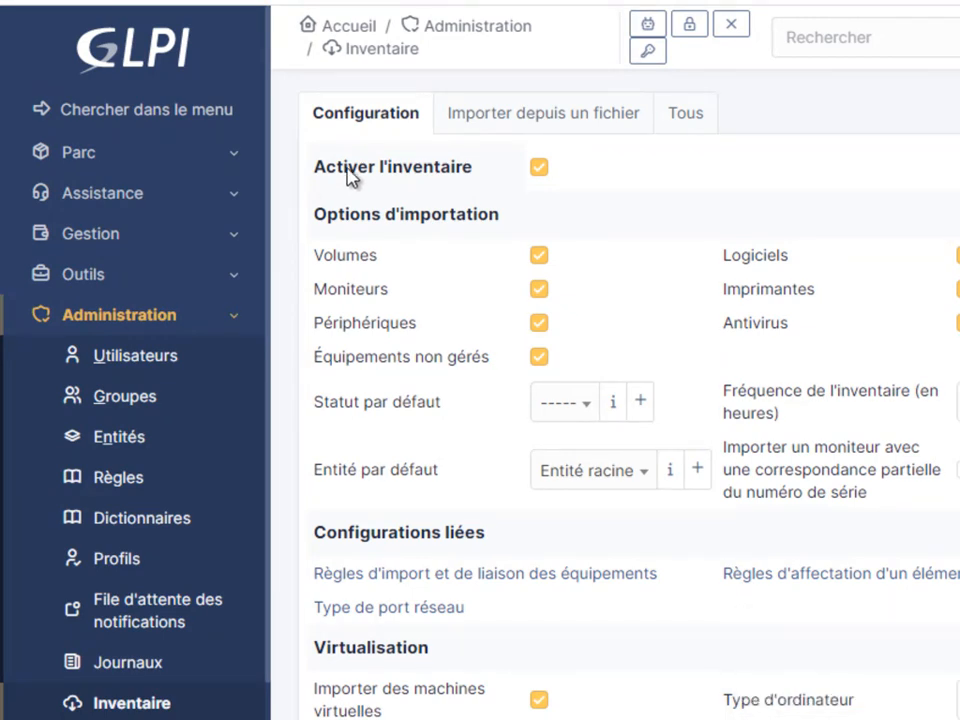
Open the Ordinateurs list in the Parc section to check the inventoried computers
{"action": "left_click", "coordinate": [80, 155]}
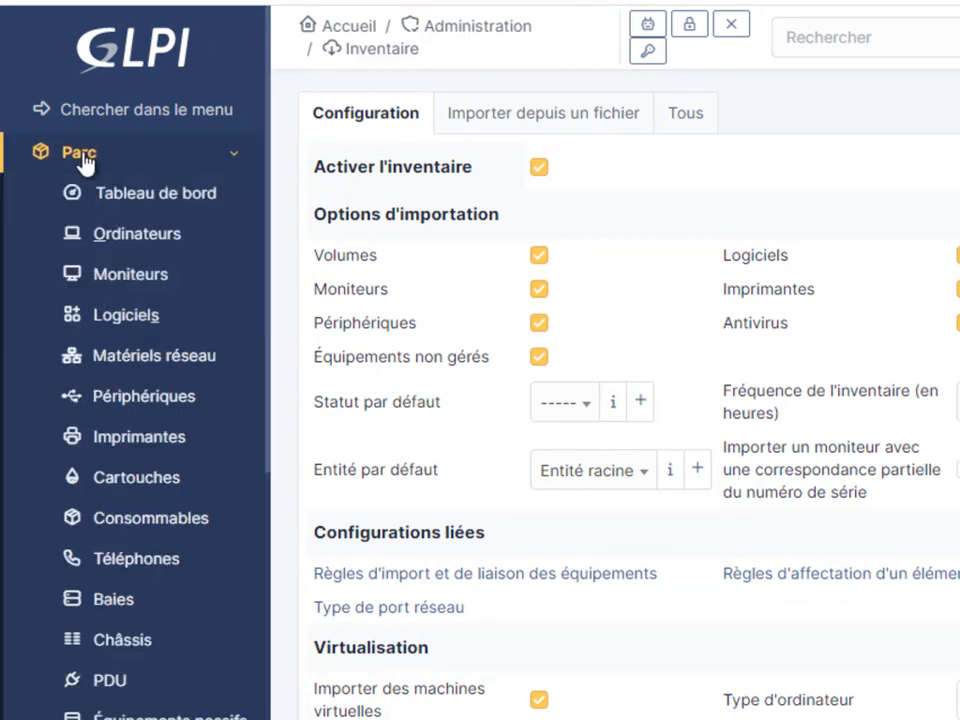
{"action": "left_click", "coordinate": [115, 236]}
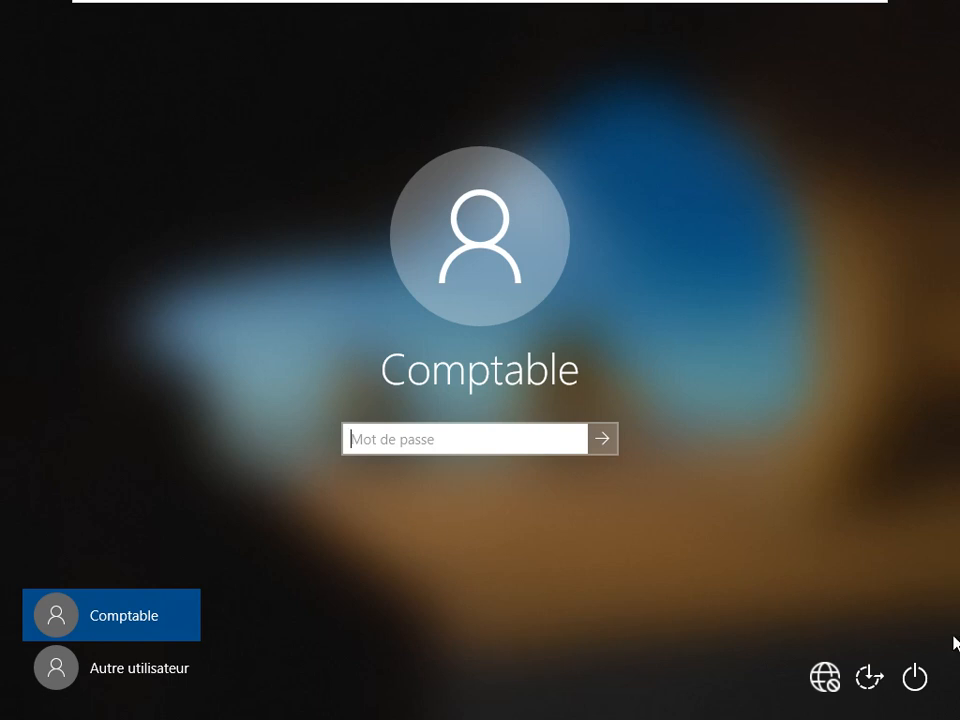
Switch to the client computer, restart it, and sign in to the Comptable account with its password
{"action": "left_click", "coordinate": [917, 680]}
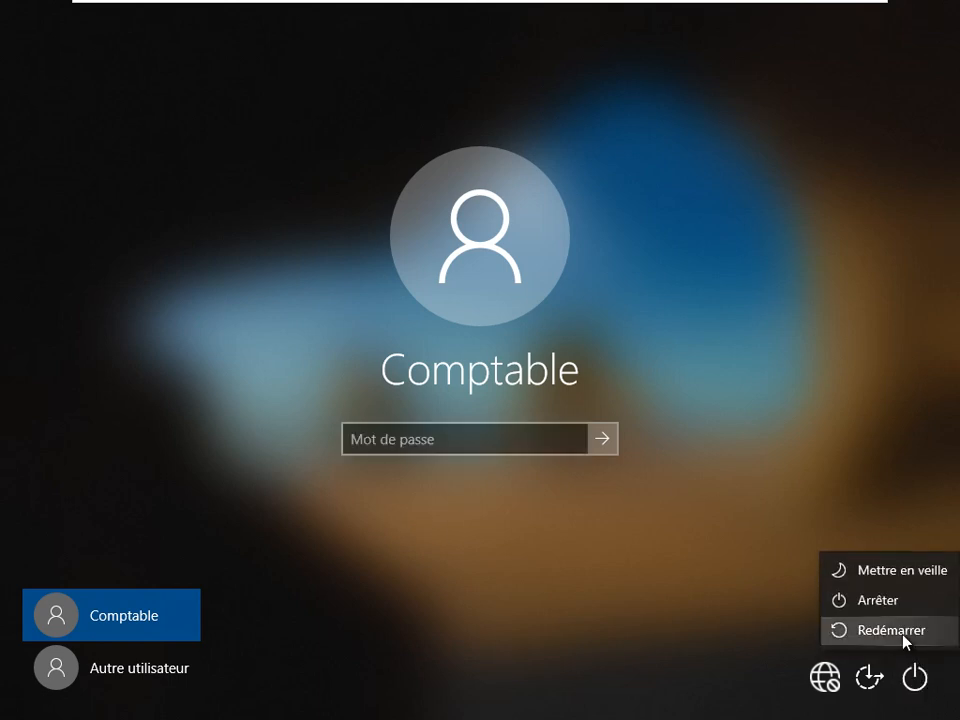
{"action": "left_click", "coordinate": [895, 640]}
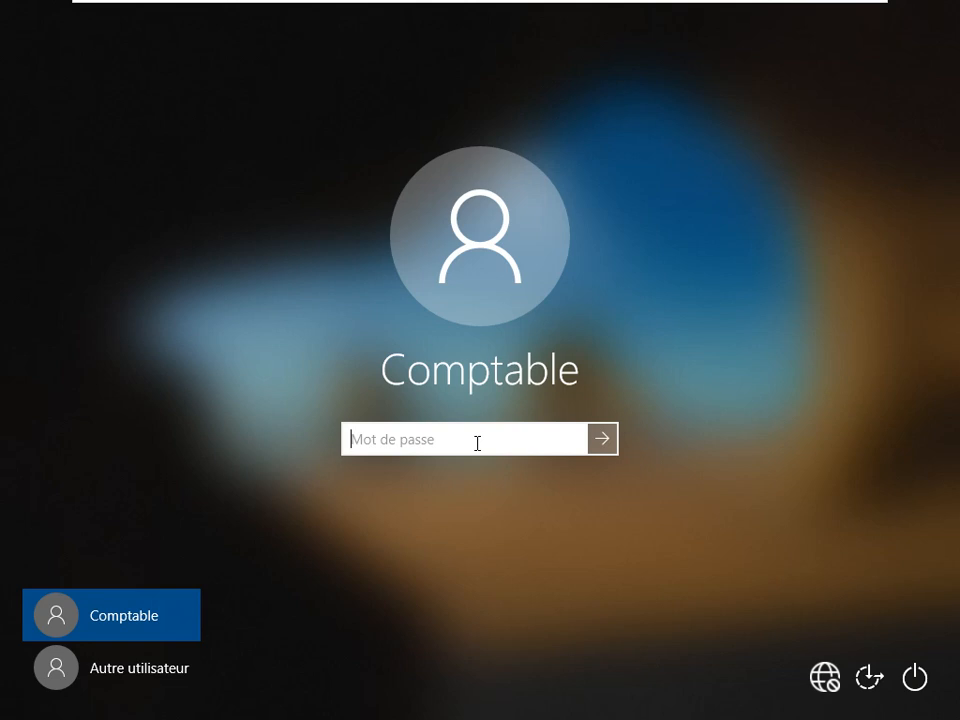
{"action": "type", "text": "•••••"}
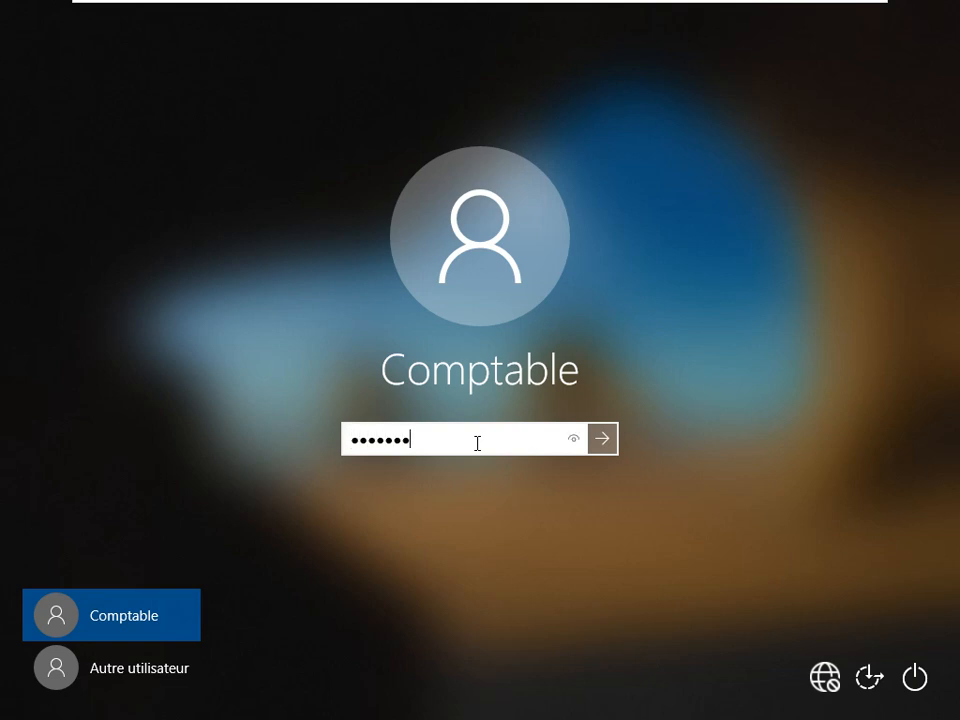
{"action": "key", "text": "Return"}
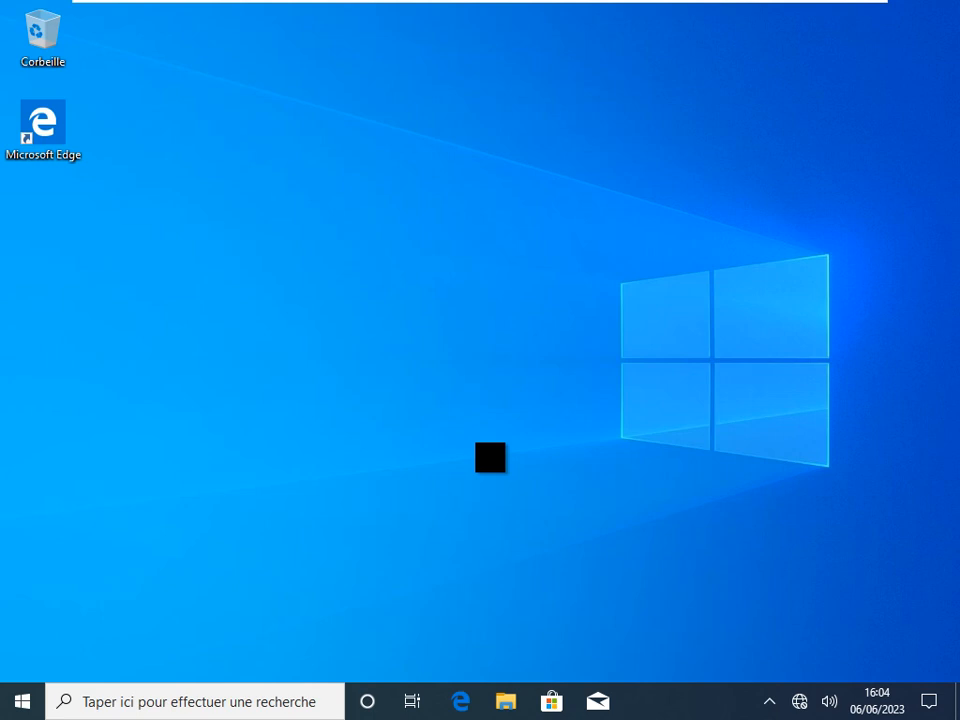
Browse the client's Disque local (C:) to Programmes\GLPI-Agent\logs to check the agent's installed files
{"action": "left_click", "coordinate": [505, 704]}
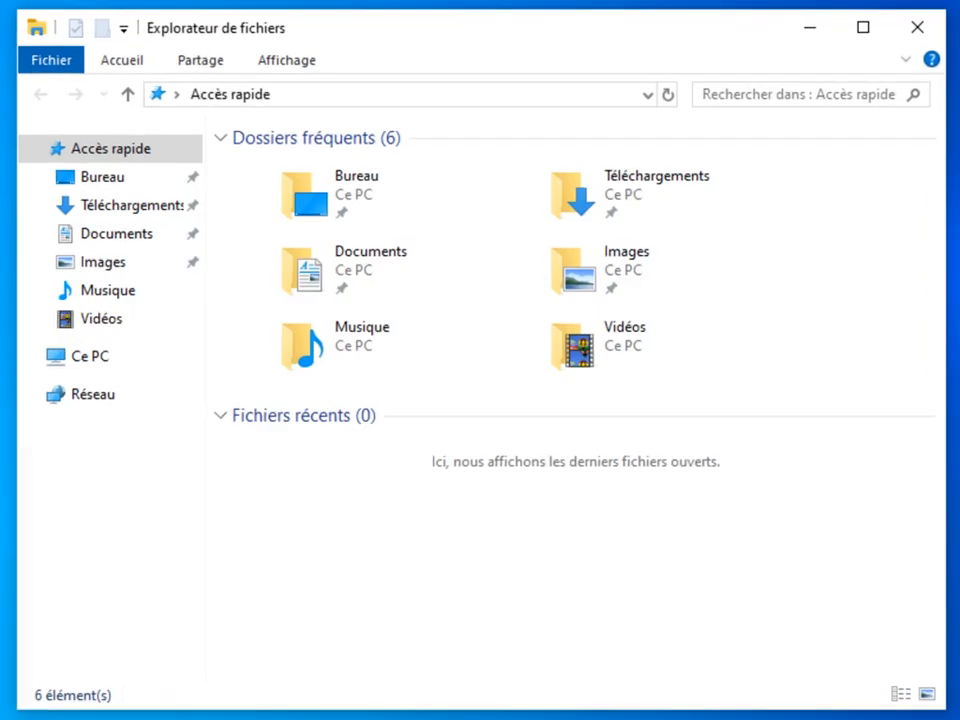
{"action": "left_click", "coordinate": [97, 362]}
{"action": "double_click", "coordinate": [358, 506]}
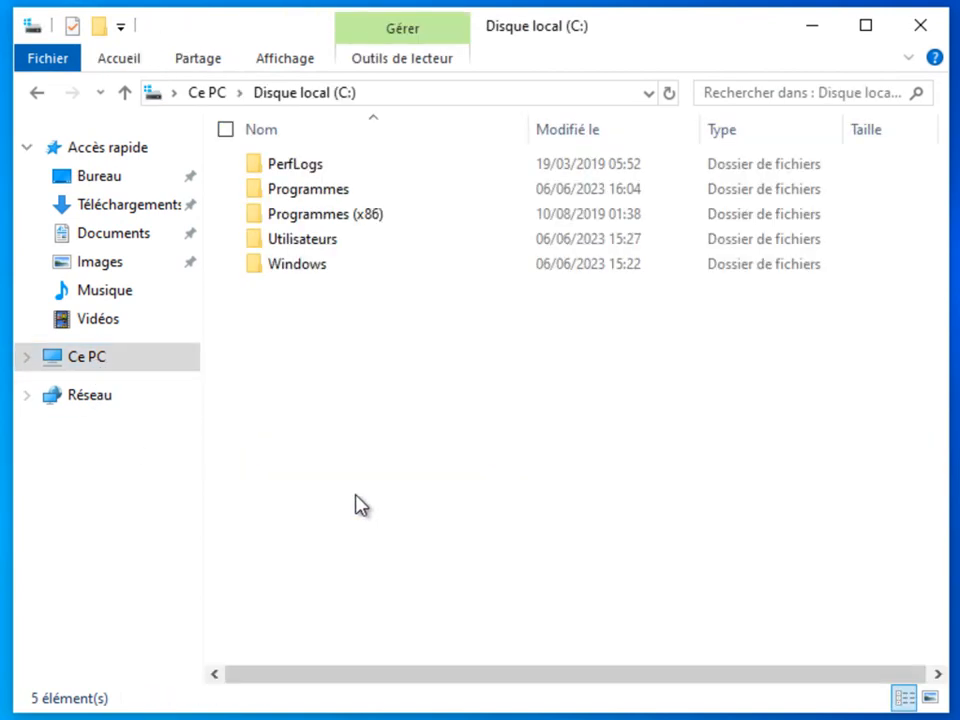
{"action": "double_click", "coordinate": [312, 199]}
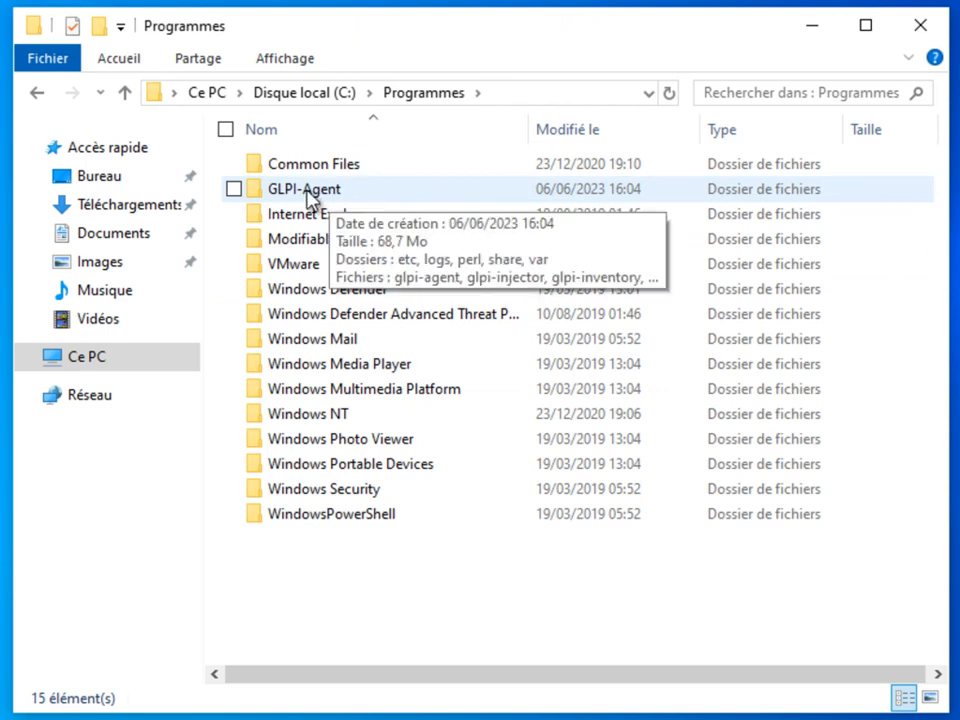
{"action": "double_click", "coordinate": [307, 196]}
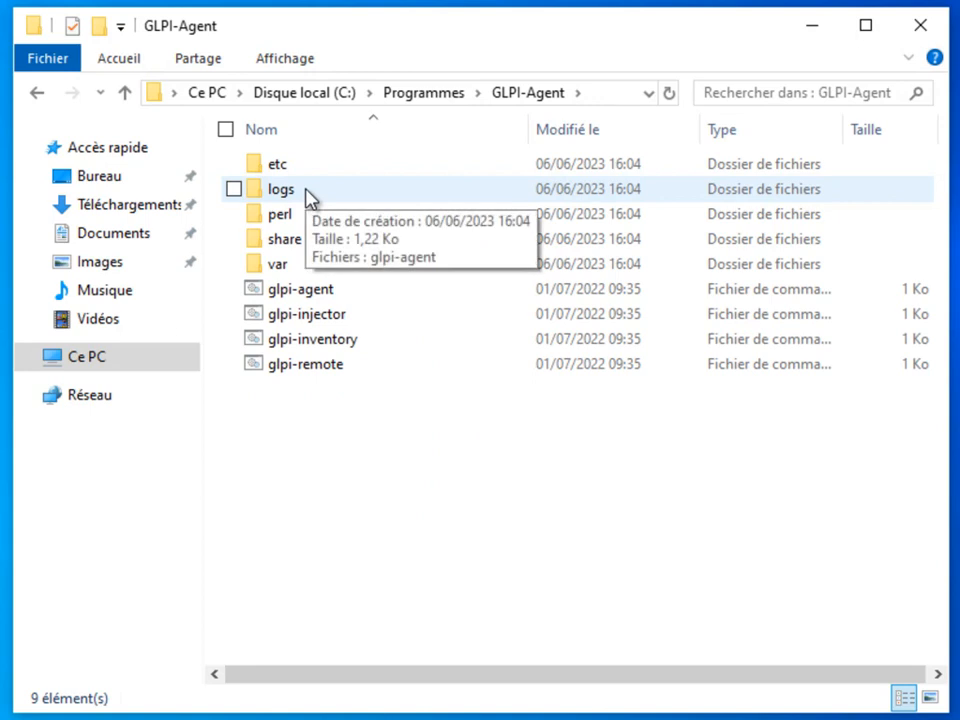
{"action": "double_click", "coordinate": [266, 194]}
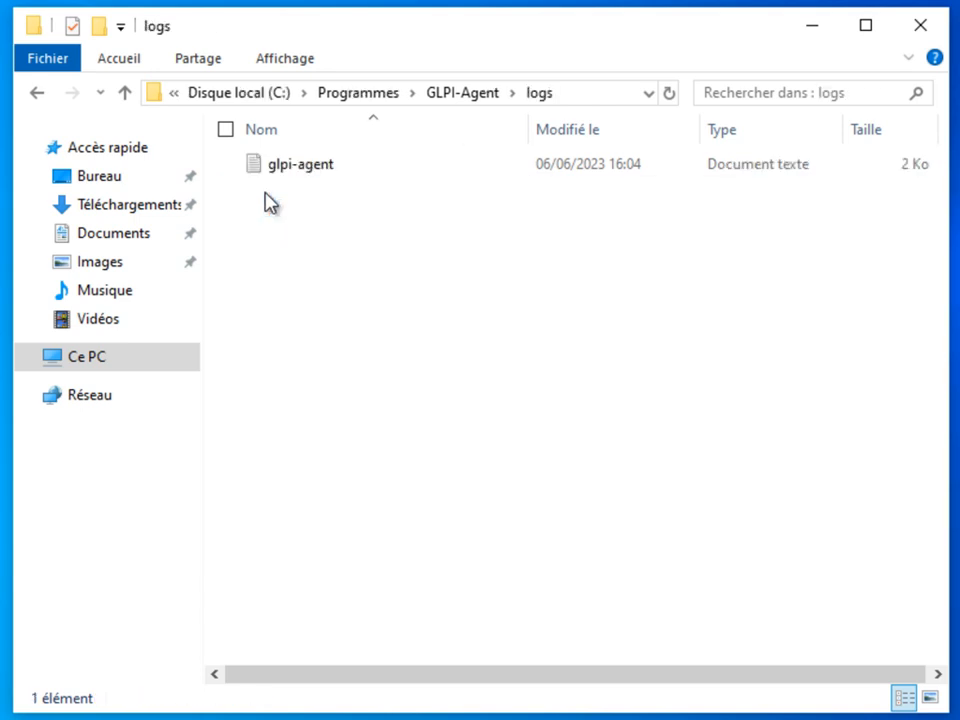
Open the glpi-agent log, examine the target server URL and the inventory entry, and close the log and its folder
{"action": "left_click", "coordinate": [310, 168]}
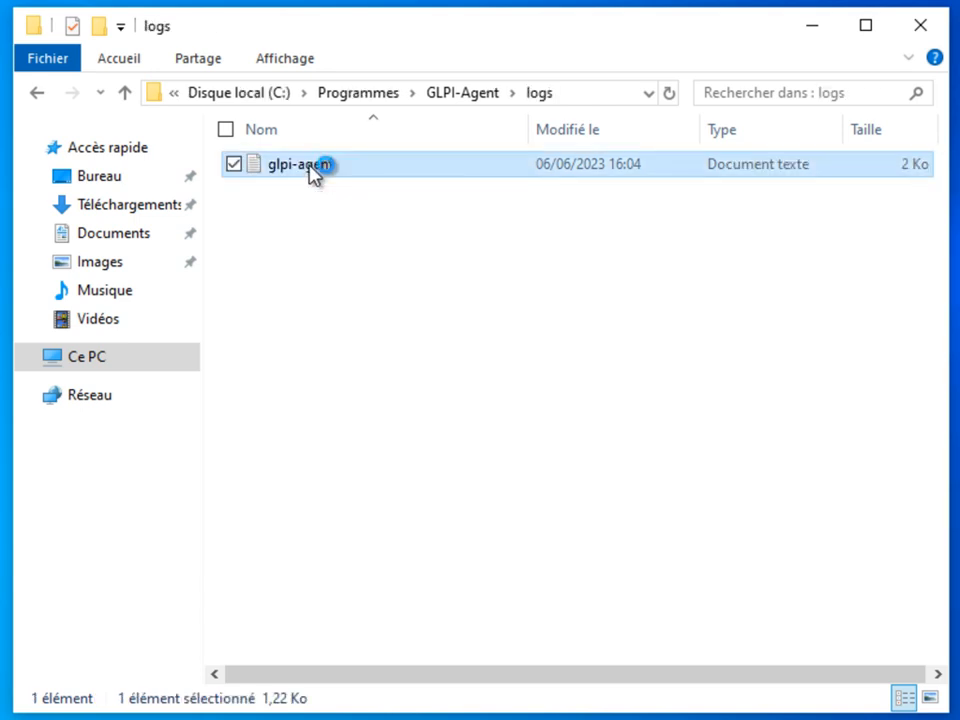
{"action": "double_click", "coordinate": [309, 168]}
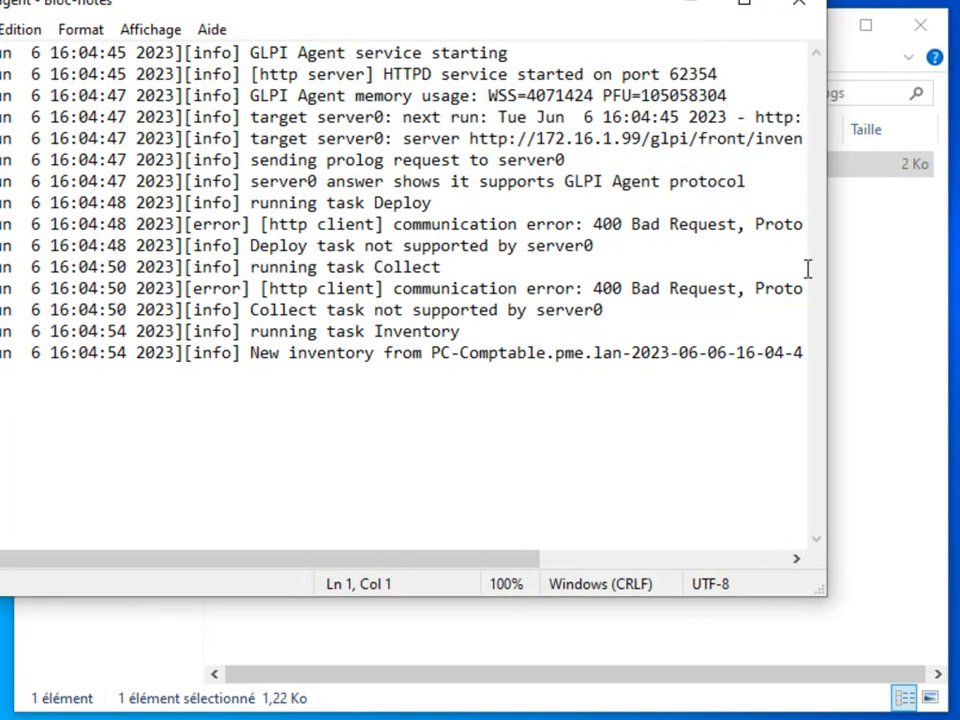
{"action": "left_click_drag", "start_coordinate": [826, 261], "coordinate": [959, 262]}
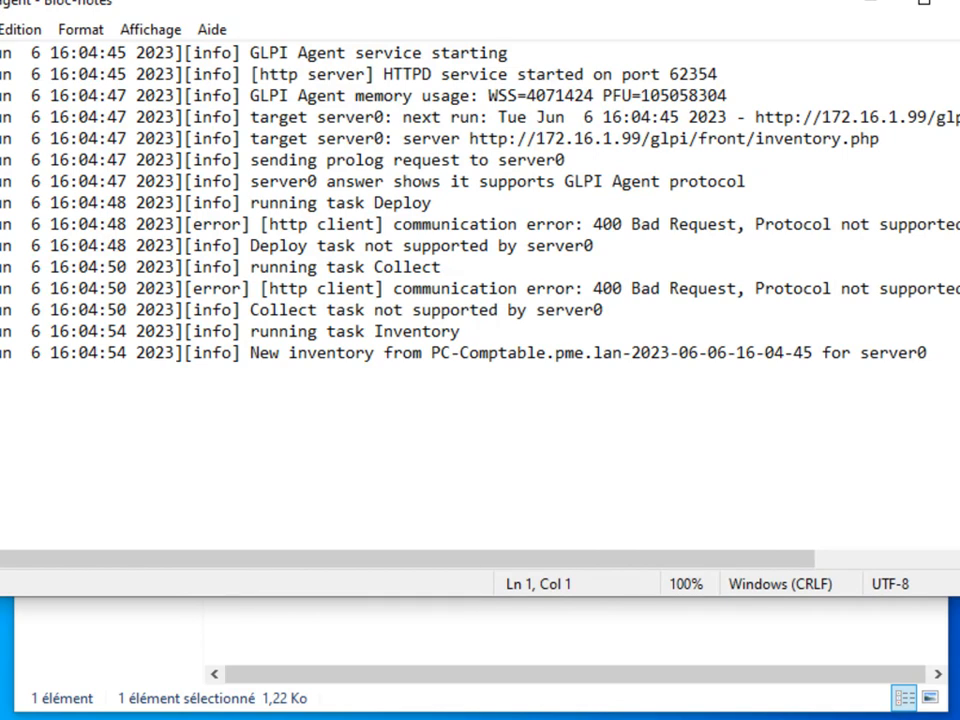
{"action": "left_click", "coordinate": [469, 141]}
{"action": "left_click_drag", "start_coordinate": [470, 141], "coordinate": [879, 146]}
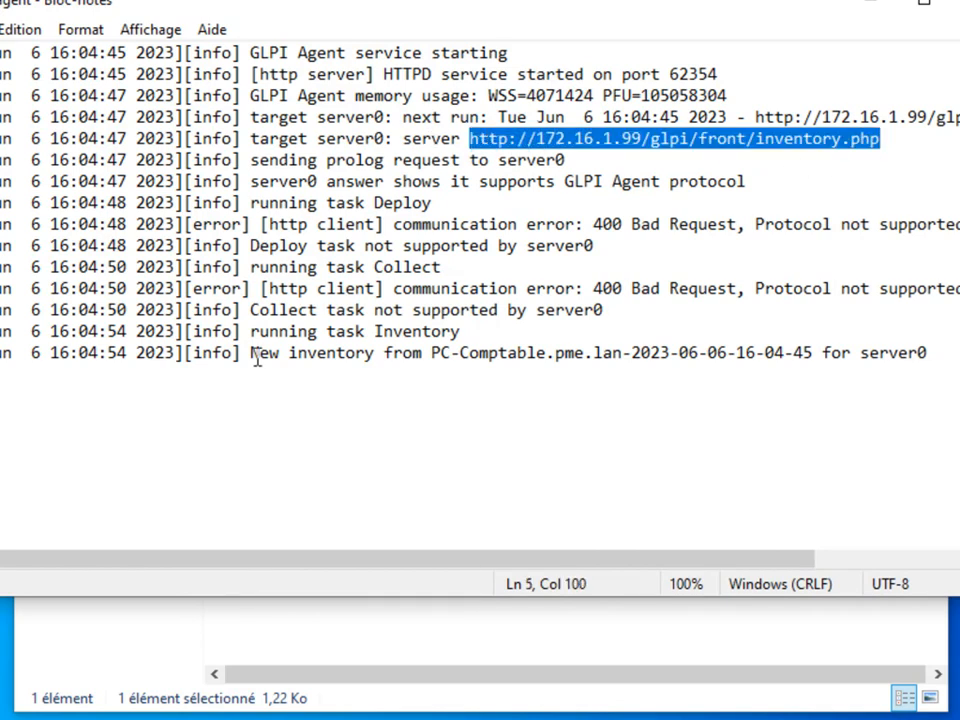
{"action": "left_click_drag", "start_coordinate": [251, 353], "coordinate": [540, 352]}
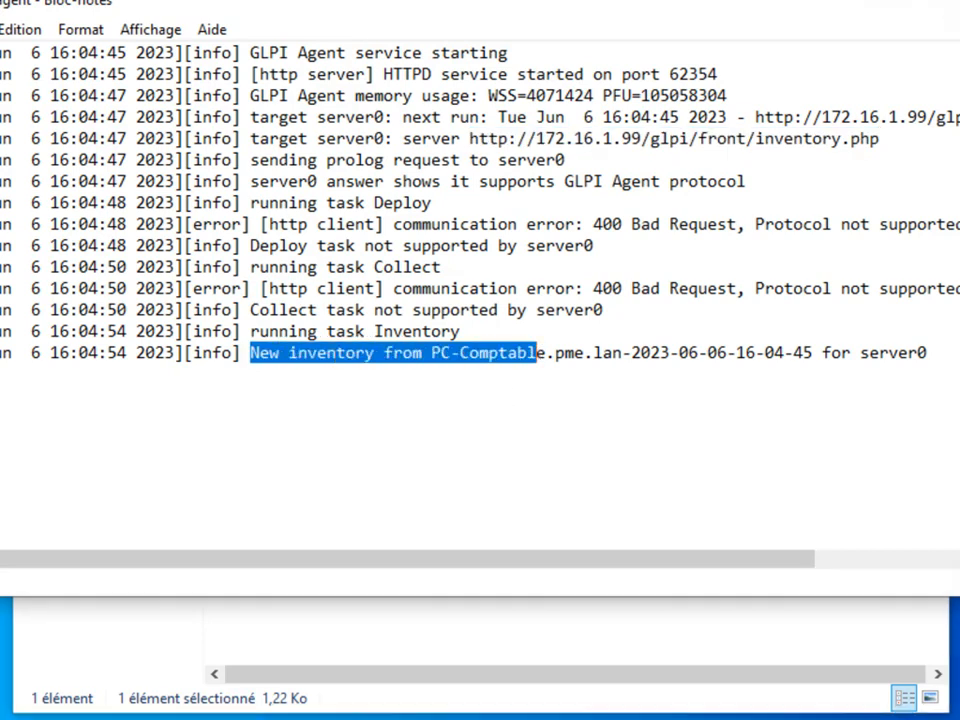
{"action": "left_click", "coordinate": [925, 5]}
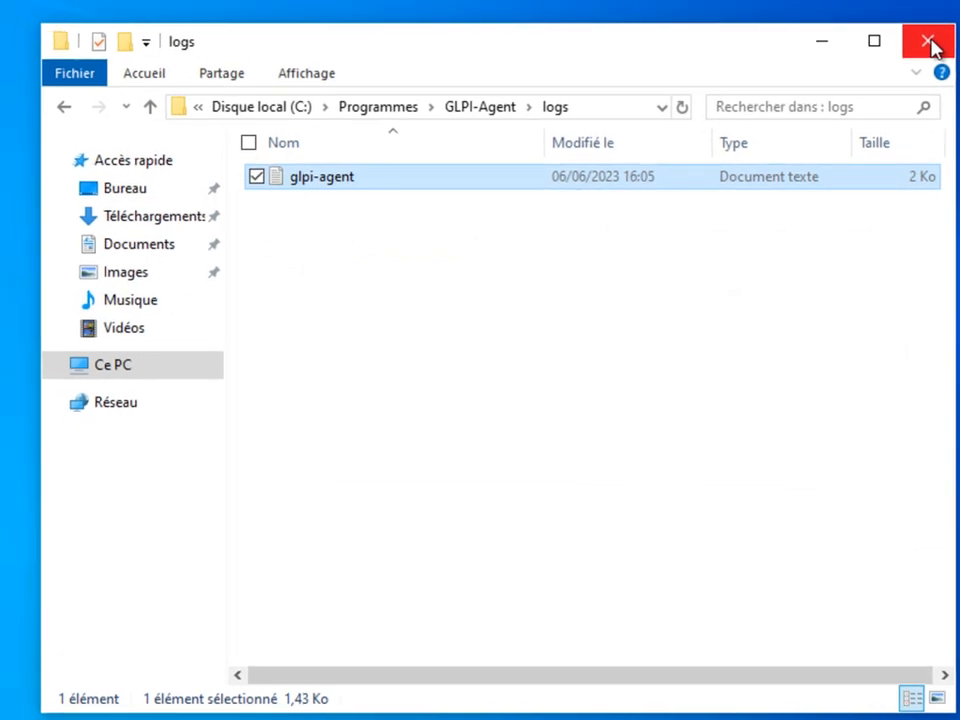
{"action": "left_click", "coordinate": [926, 38]}
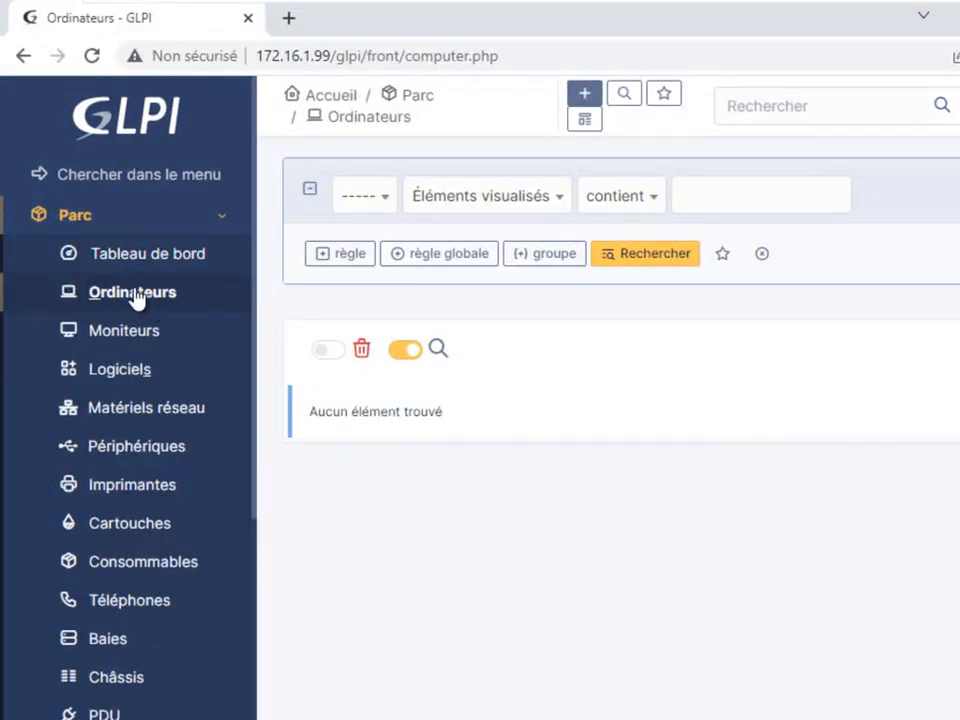
Switch back to GLPI and reload the Ordinateurs list to check the name of the inventoried client computer
{"action": "left_click", "coordinate": [133, 293]}
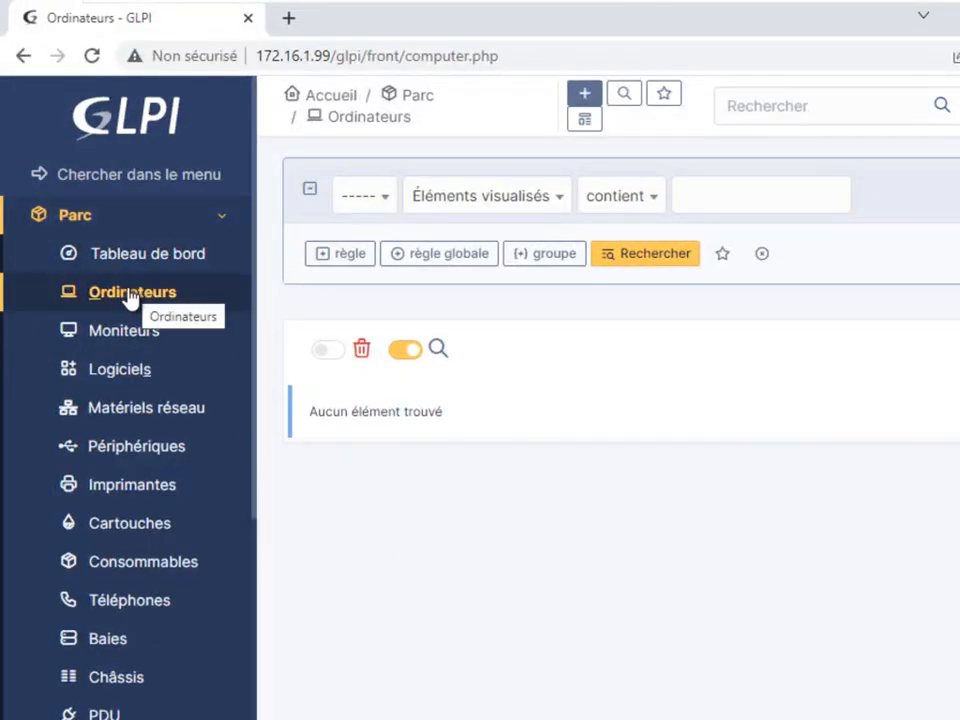
{"action": "left_click", "coordinate": [128, 296]}
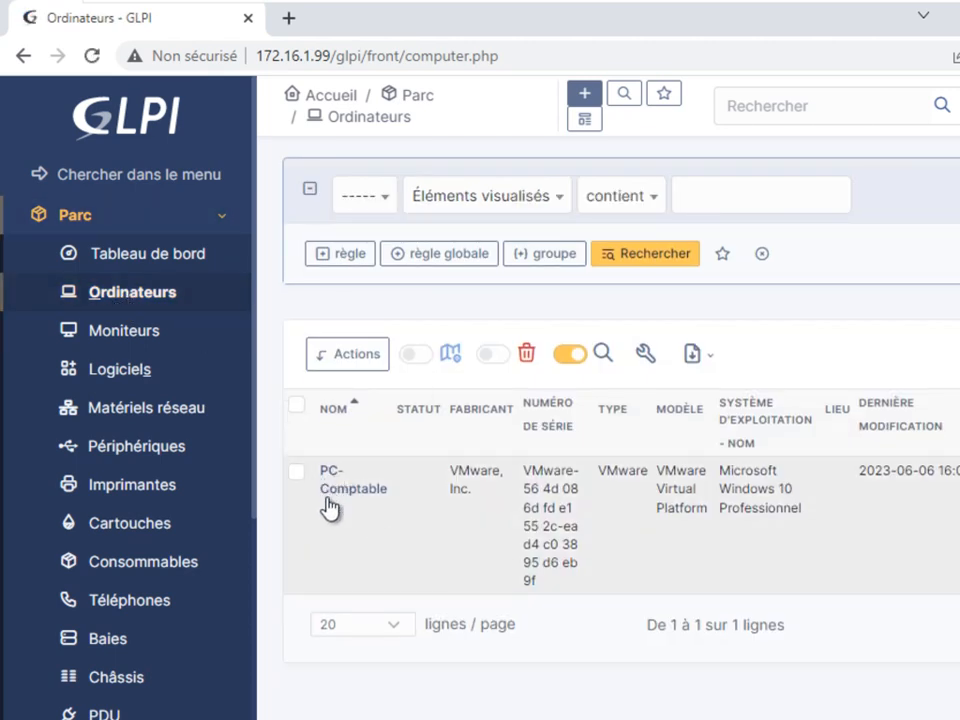
{"action": "left_click_drag", "start_coordinate": [373, 484], "coordinate": [317, 469]}
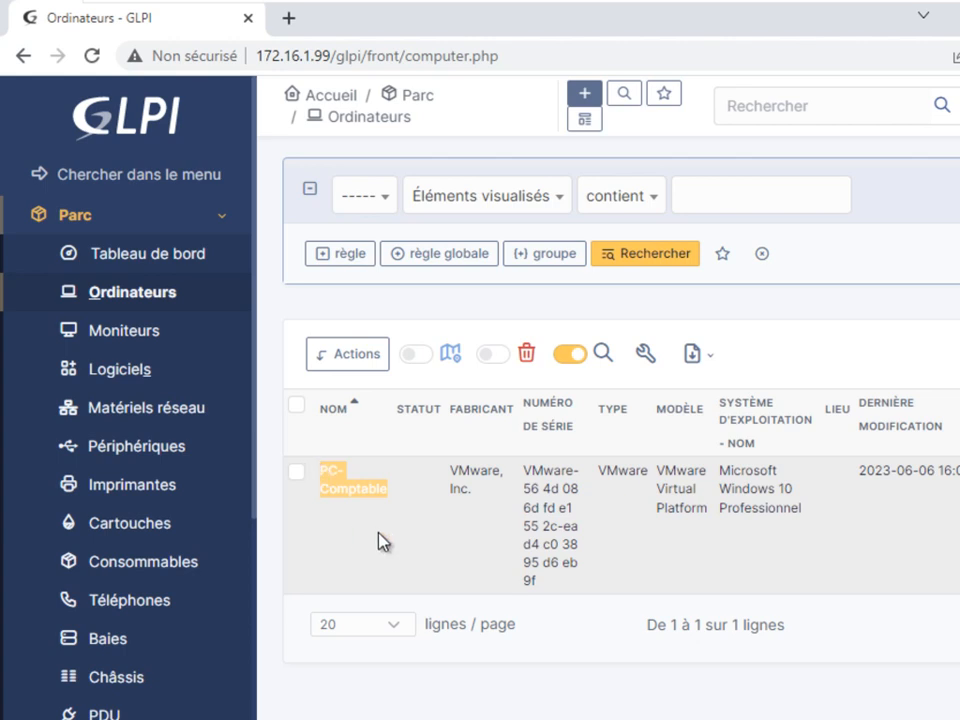